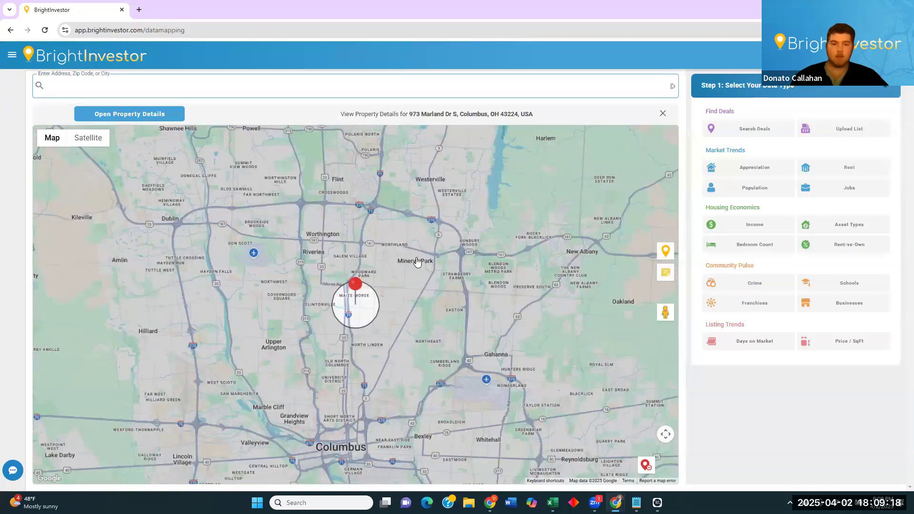
# Switch the market status to Off Market and preview the first property's details.
pyautogui.click(839, 161)
pyautogui.click(847, 191)
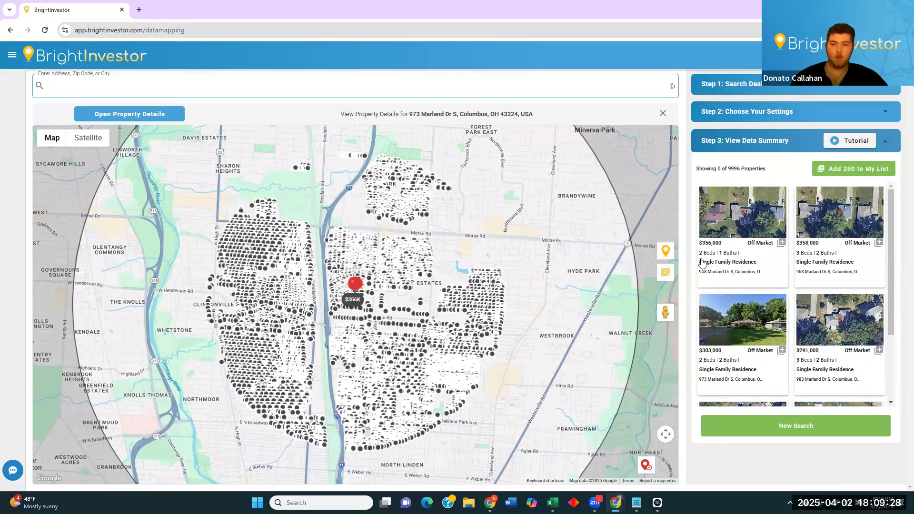
pyautogui.click(740, 258)
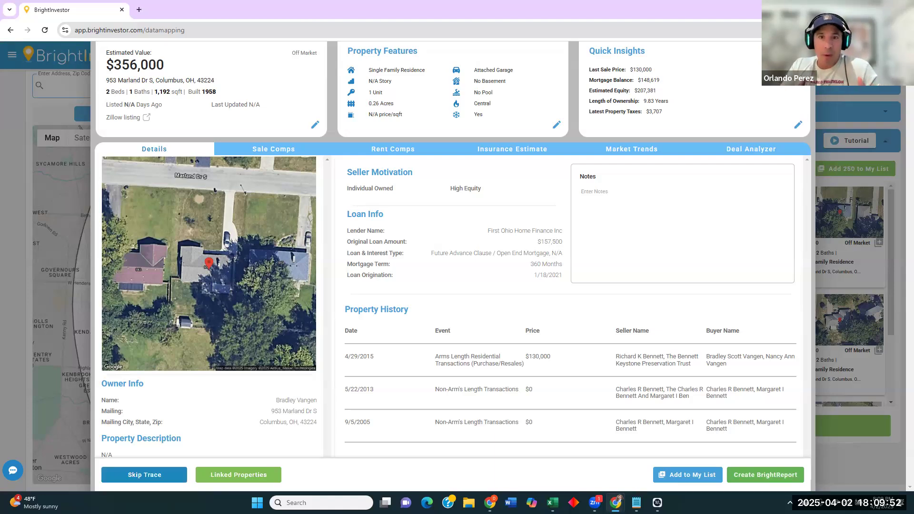
pyautogui.click(63, 354)
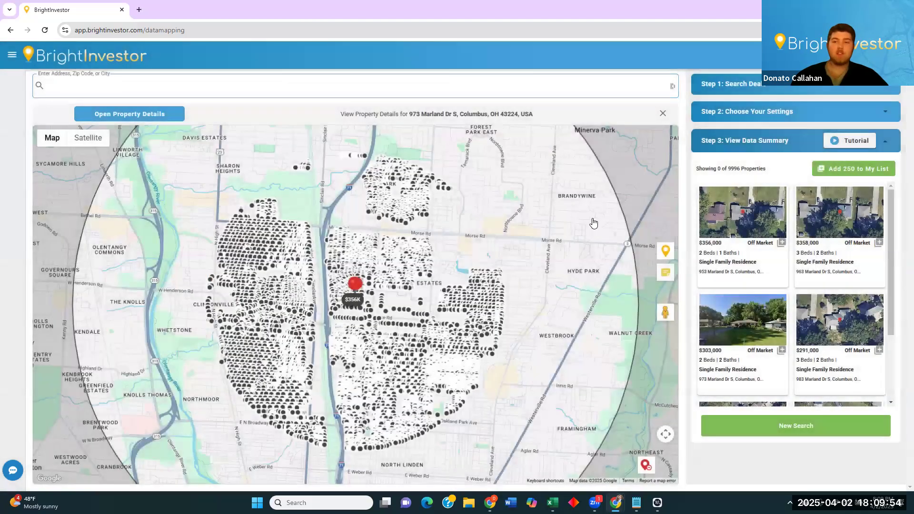
# Set minimum 3 bedrooms, minimum 2 bathrooms and a $300,000 maximum price.
pyautogui.click(789, 121)
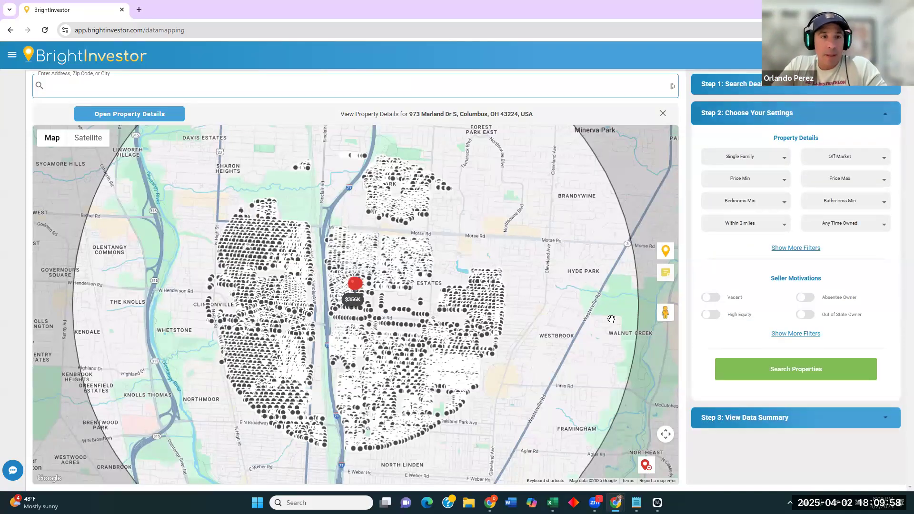
pyautogui.click(797, 251)
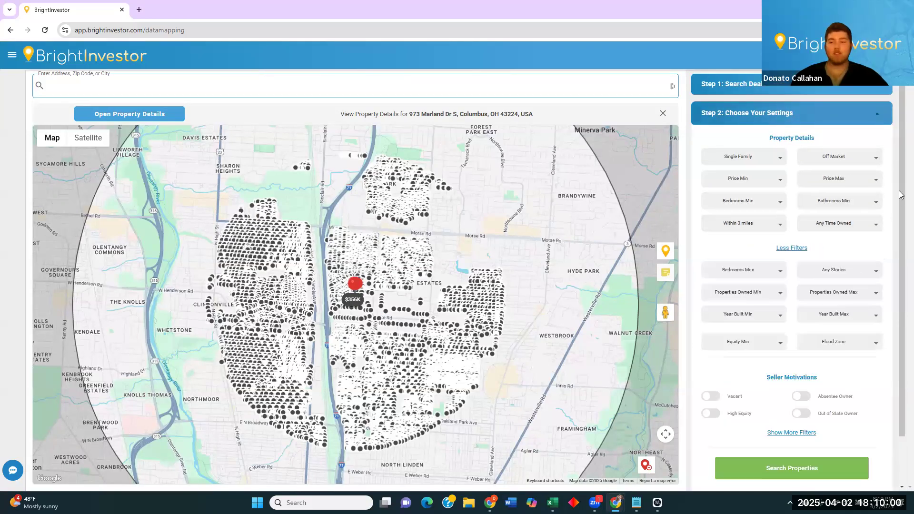
pyautogui.scroll(-1, 898, 213)
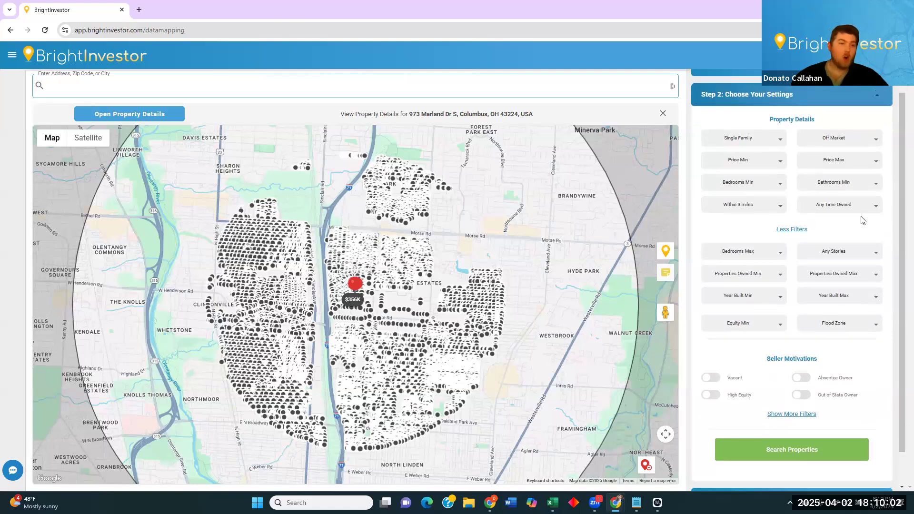
pyautogui.moveTo(512, 204); pyautogui.dragTo(554, 203)
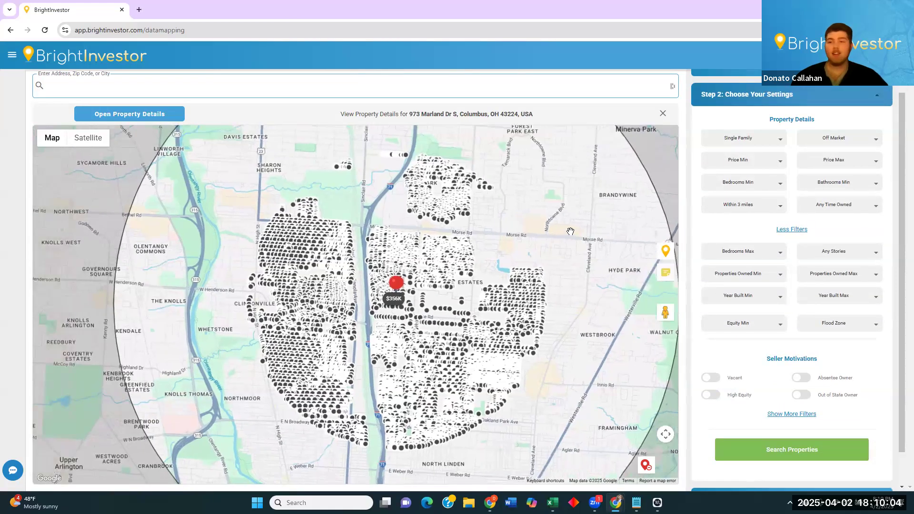
pyautogui.click(761, 183)
pyautogui.click(756, 243)
pyautogui.click(838, 183)
pyautogui.click(835, 229)
pyautogui.click(840, 161)
pyautogui.click(836, 234)
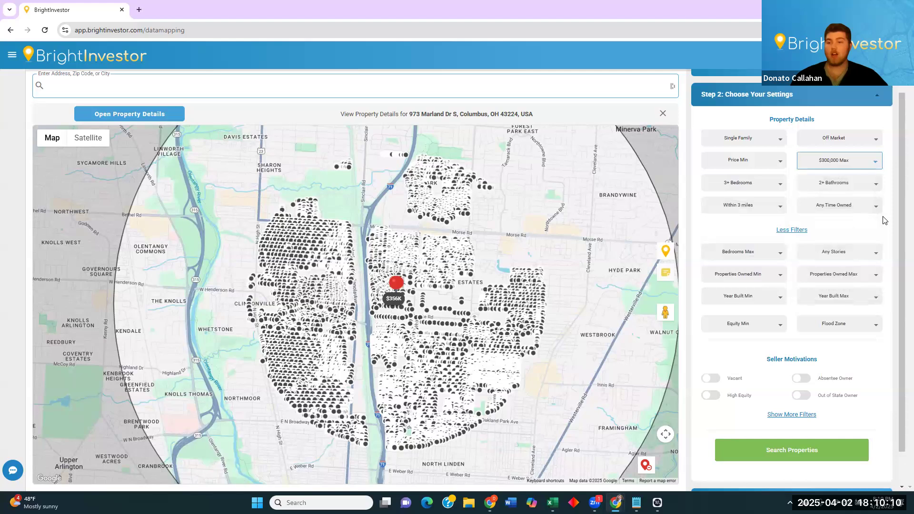
# Add individual, absentee and out-of-state owner filters with 10 Years+ owned, then search.
pyautogui.scroll(-1, 884, 222)
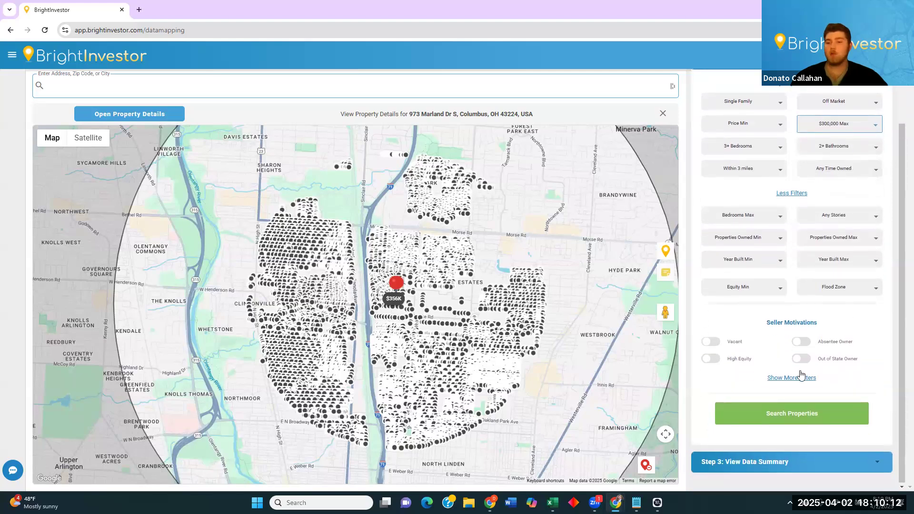
pyautogui.click(804, 377)
pyautogui.scroll(-1, 759, 352)
pyautogui.click(710, 379)
pyautogui.click(802, 294)
pyautogui.click(800, 312)
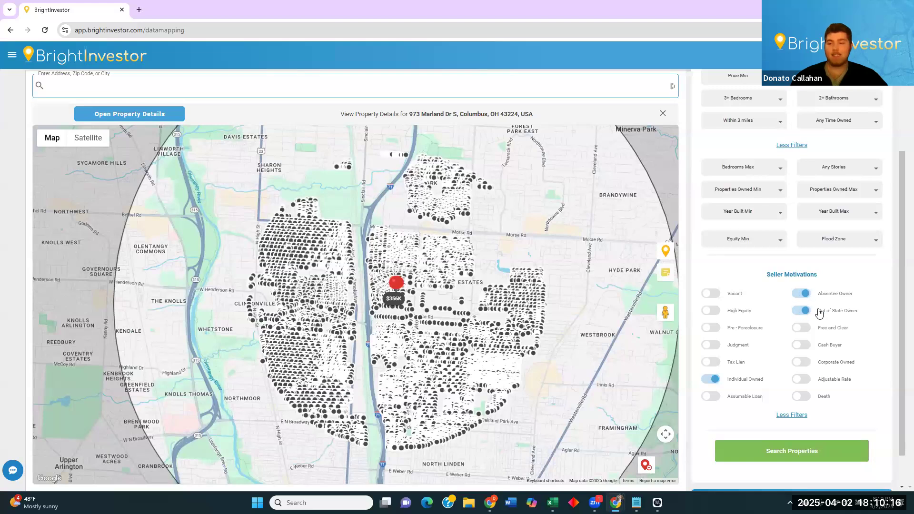
pyautogui.scroll(1, 882, 311)
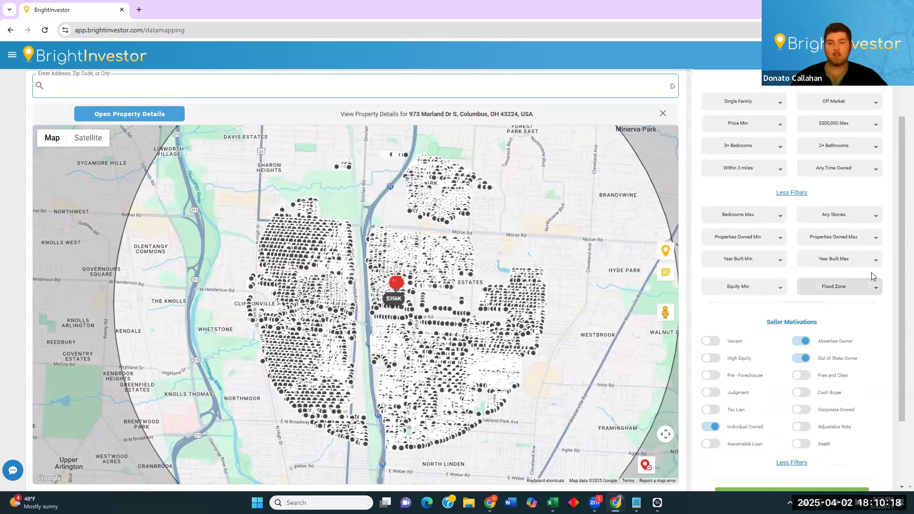
pyautogui.click(864, 174)
pyautogui.click(840, 258)
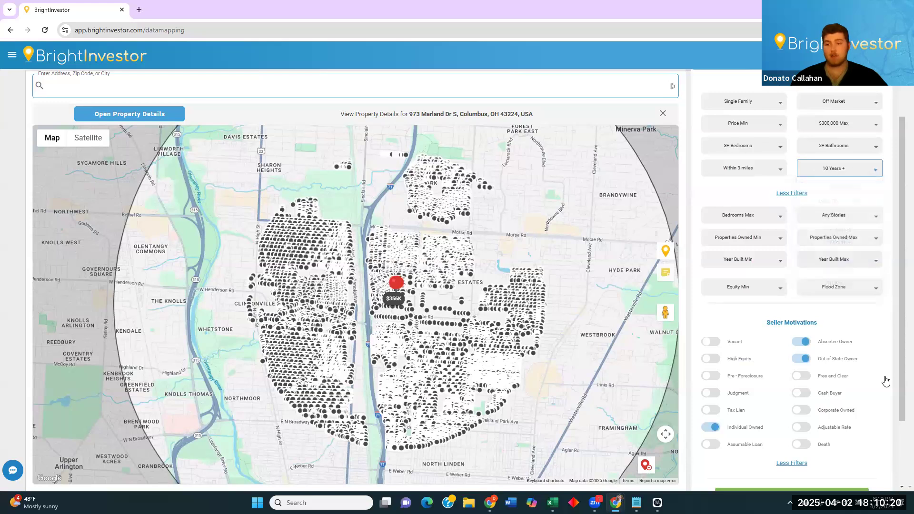
pyautogui.scroll(-2, 884, 380)
pyautogui.click(791, 414)
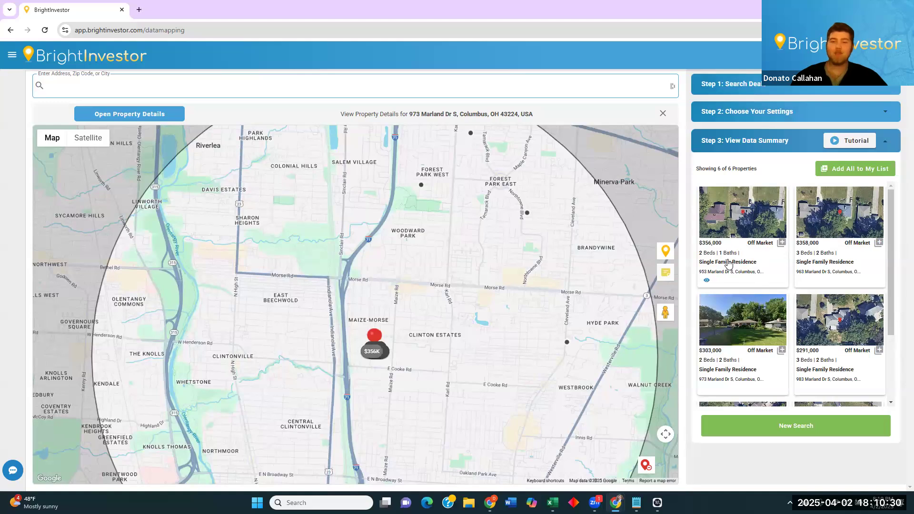
pyautogui.click(738, 270)
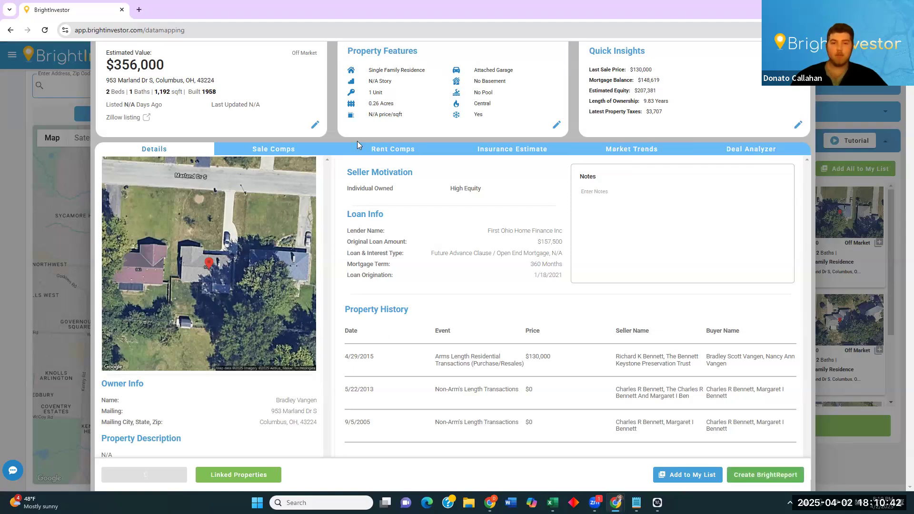
pyautogui.click(402, 150)
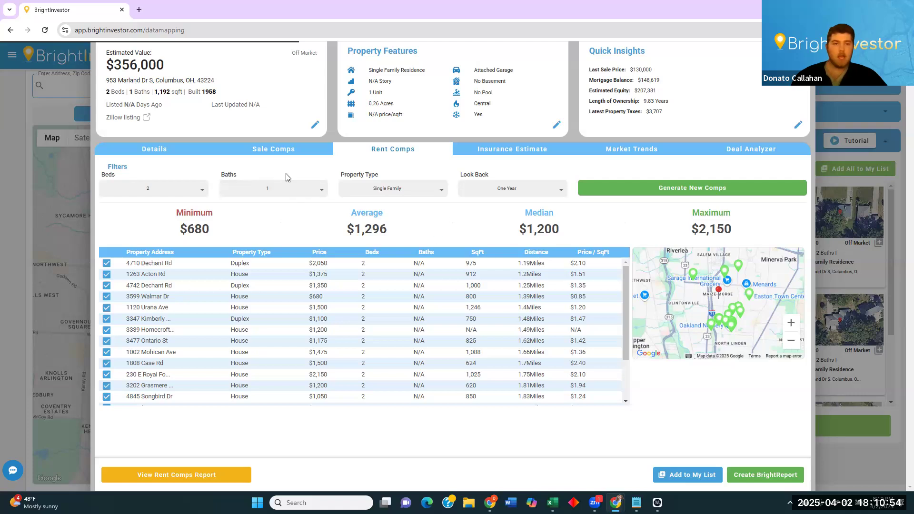
pyautogui.click(282, 149)
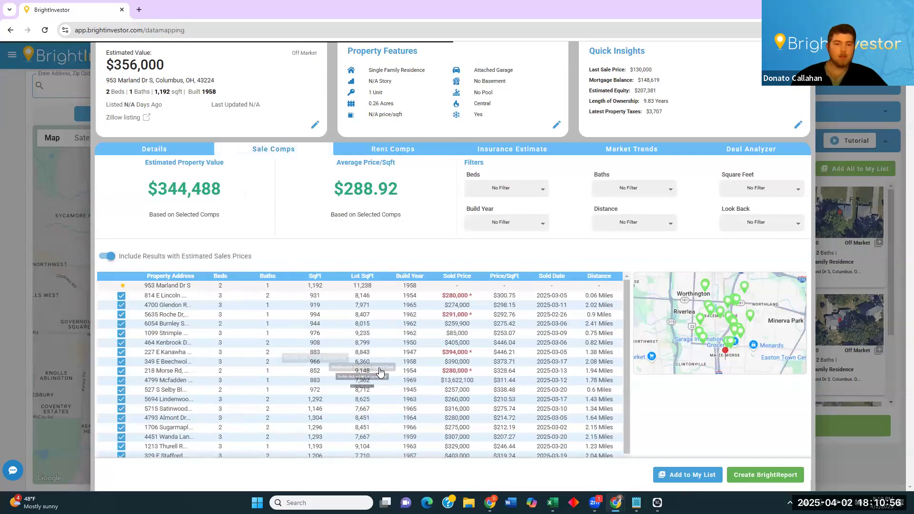
pyautogui.moveTo(158, 189); pyautogui.dragTo(220, 192)
pyautogui.click(197, 194)
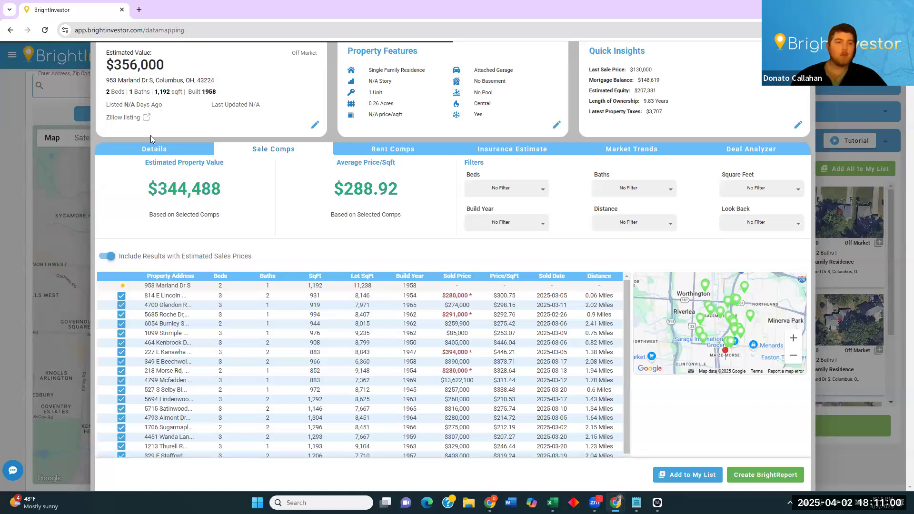
pyautogui.moveTo(165, 67); pyautogui.dragTo(114, 66)
pyautogui.click(121, 66)
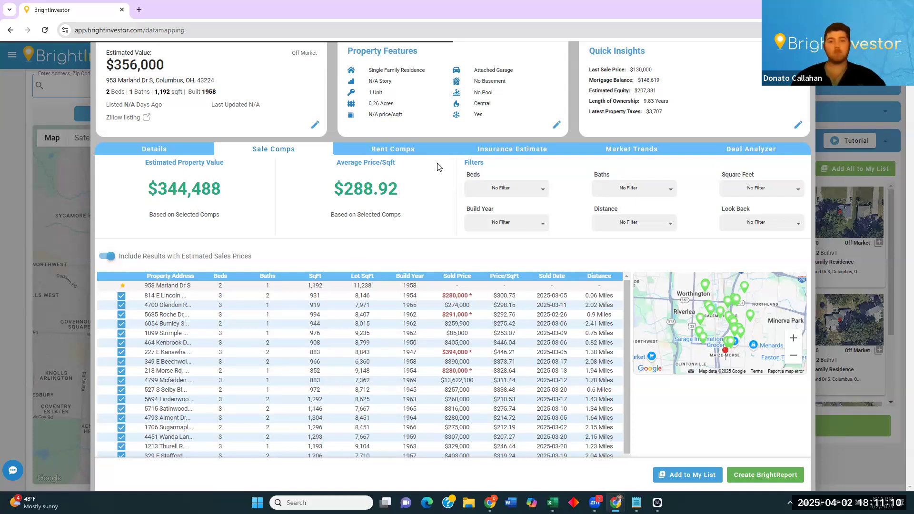
pyautogui.click(417, 153)
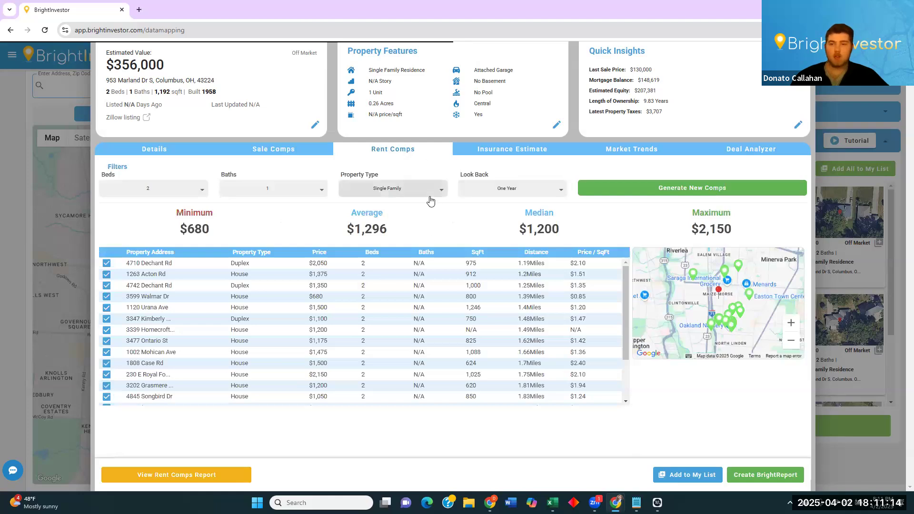
# Browse zip 43224's market trend charts, then view the long-term rental Deal Analyzer.
pyautogui.click(616, 151)
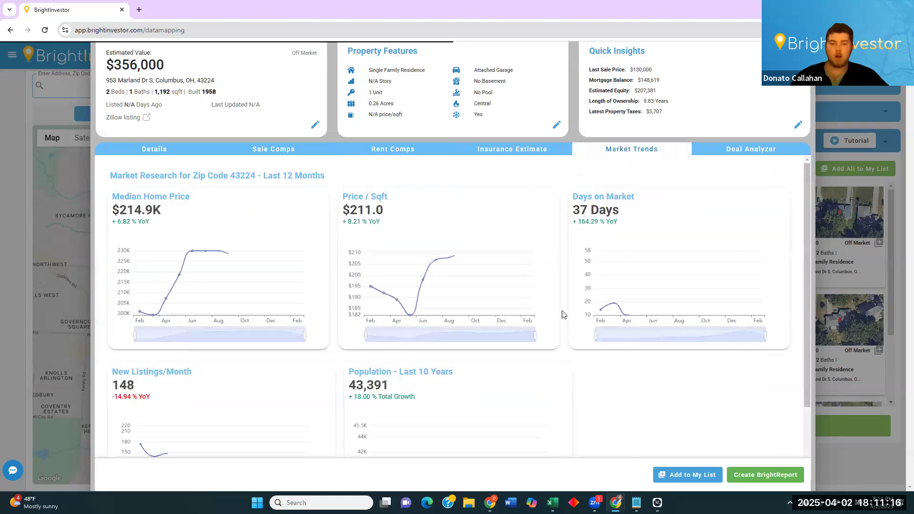
pyautogui.scroll(-2, 567, 318)
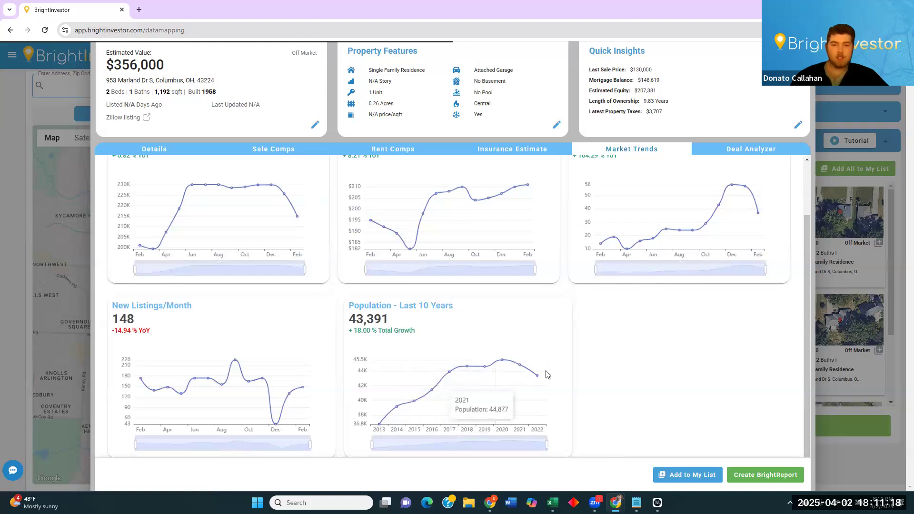
pyautogui.scroll(2, 609, 349)
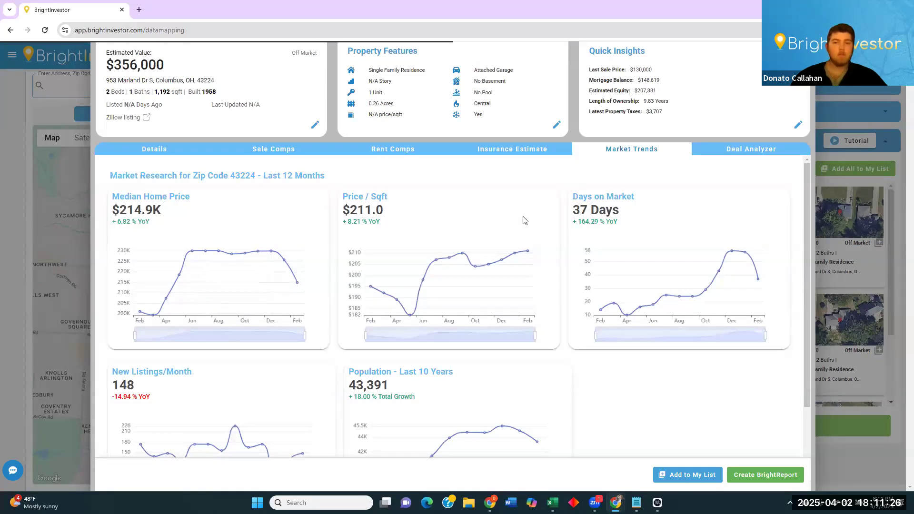
pyautogui.click(747, 151)
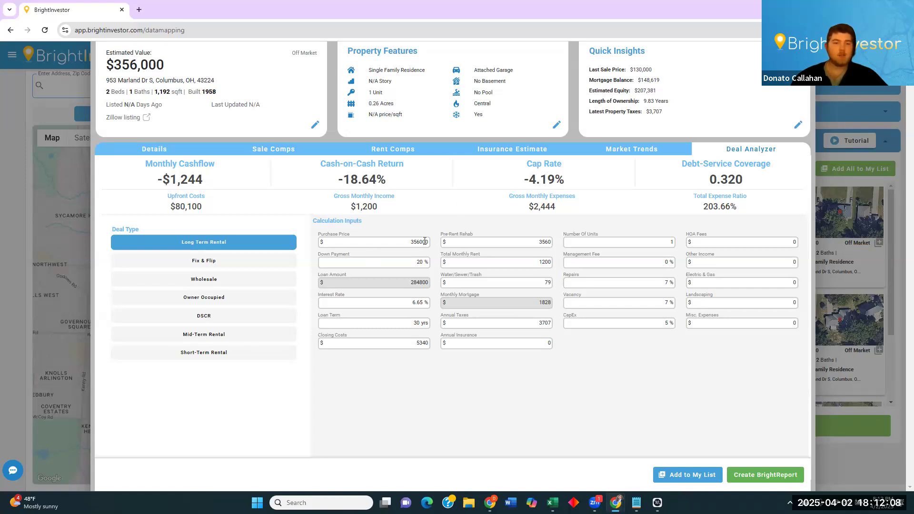
pyautogui.doubleClick(183, 183)
pyautogui.click(200, 185)
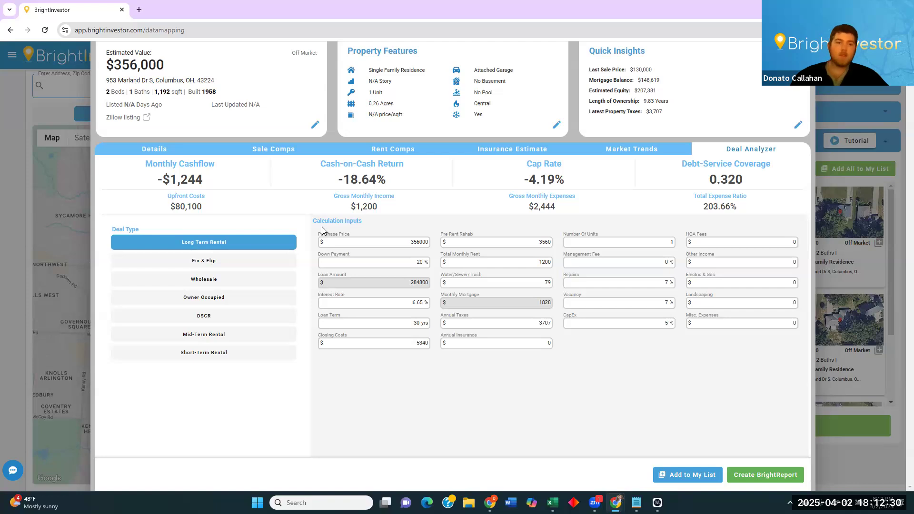
# Switch the deal analysis to Fix & Flip and edit the purchase price.
pyautogui.click(229, 265)
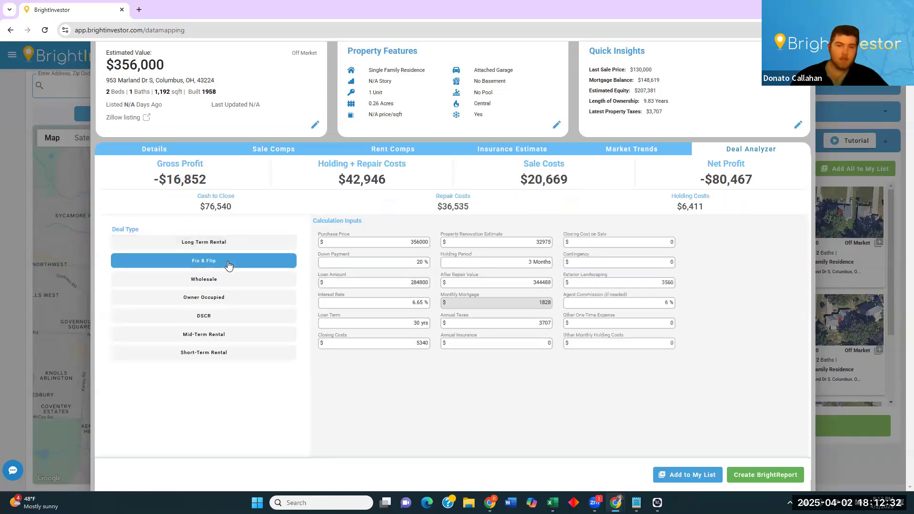
pyautogui.press('Tab')
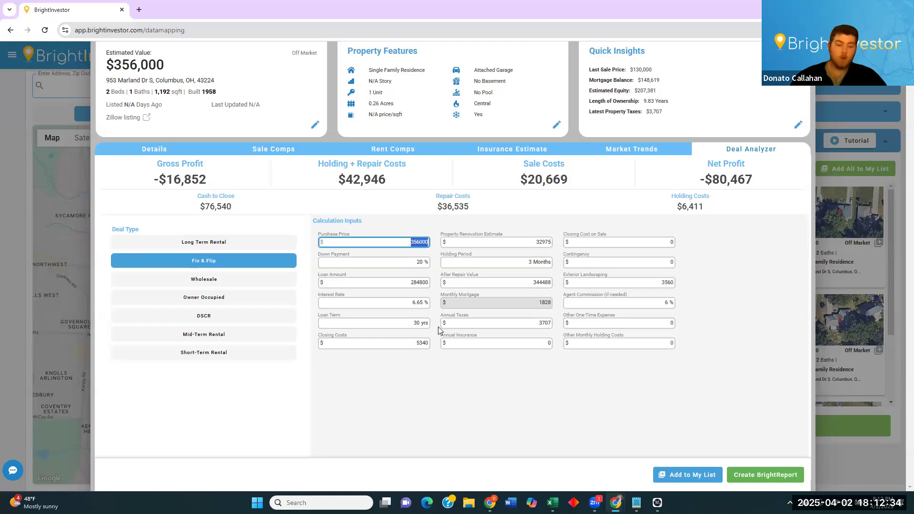
pyautogui.write('000')
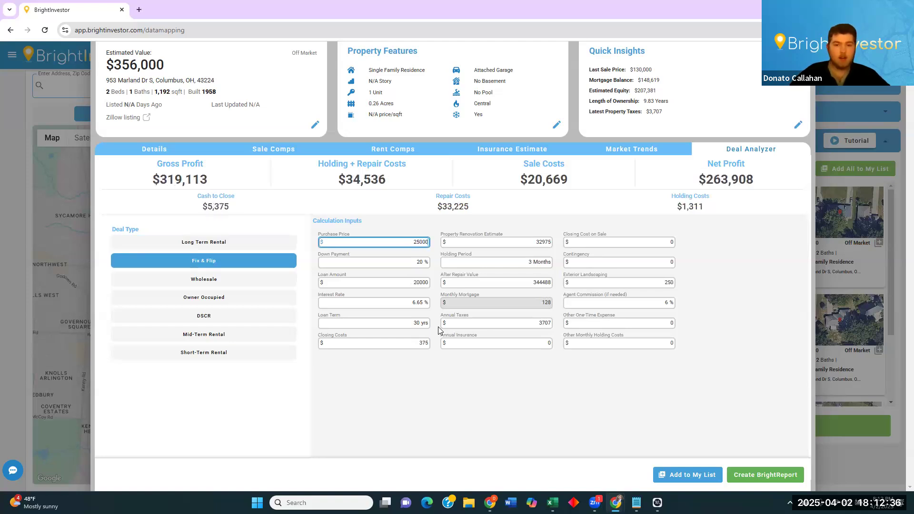
pyautogui.click(414, 234)
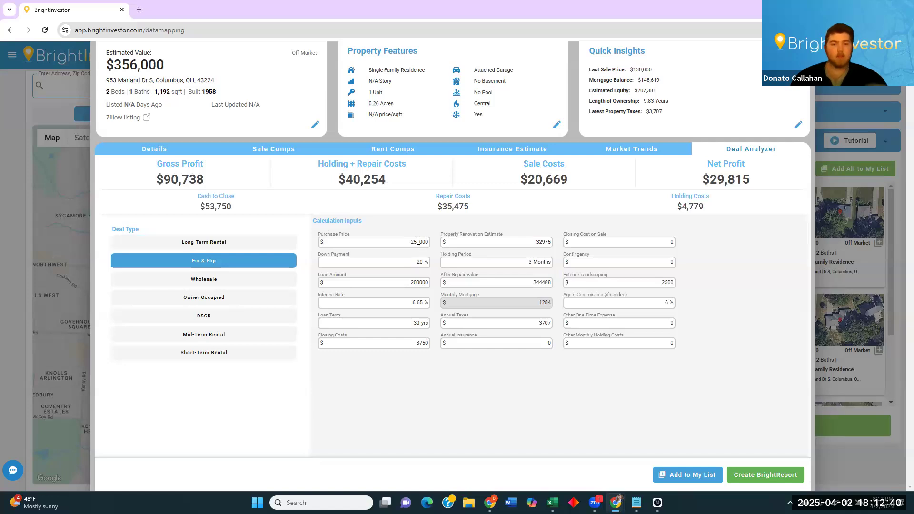
# Reopen the Deal Analyzer and highlight the $90,738 gross and $29,815 net profit.
pyautogui.click(172, 148)
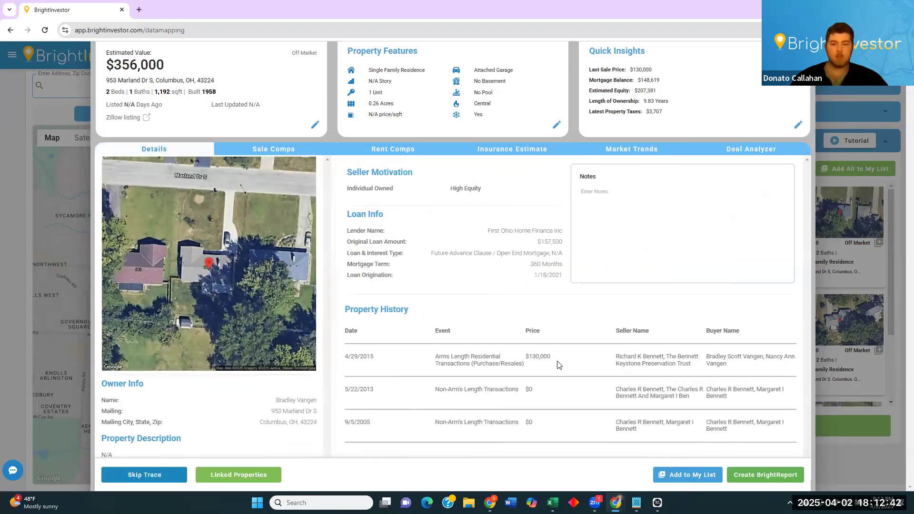
pyautogui.click(737, 151)
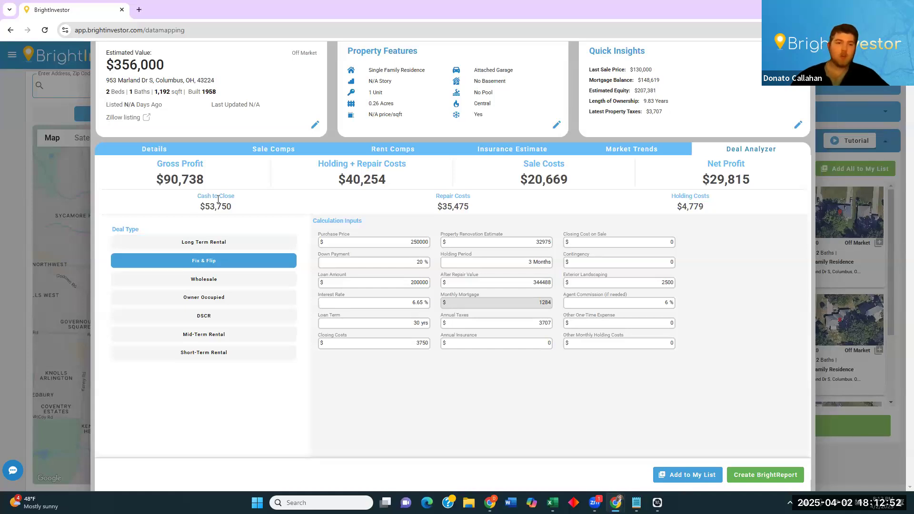
pyautogui.moveTo(203, 181); pyautogui.dragTo(156, 179)
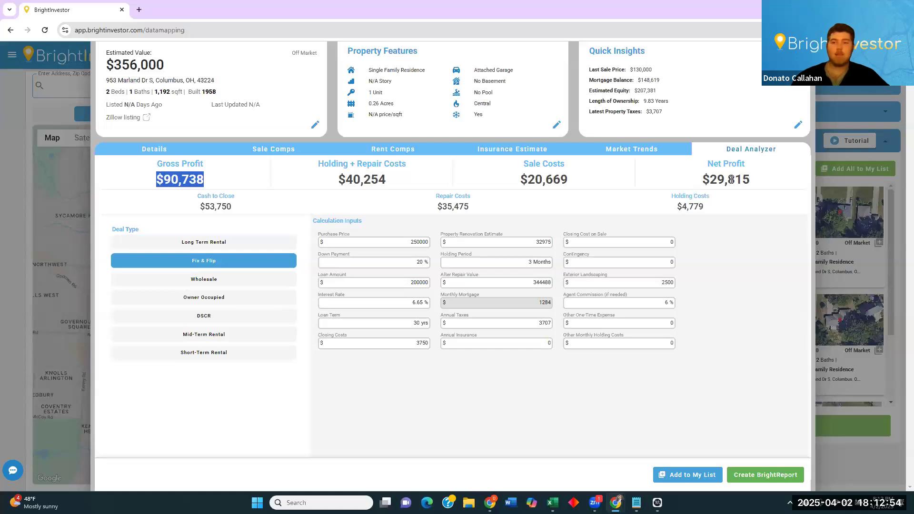
pyautogui.moveTo(750, 180); pyautogui.dragTo(695, 181)
pyautogui.click(693, 181)
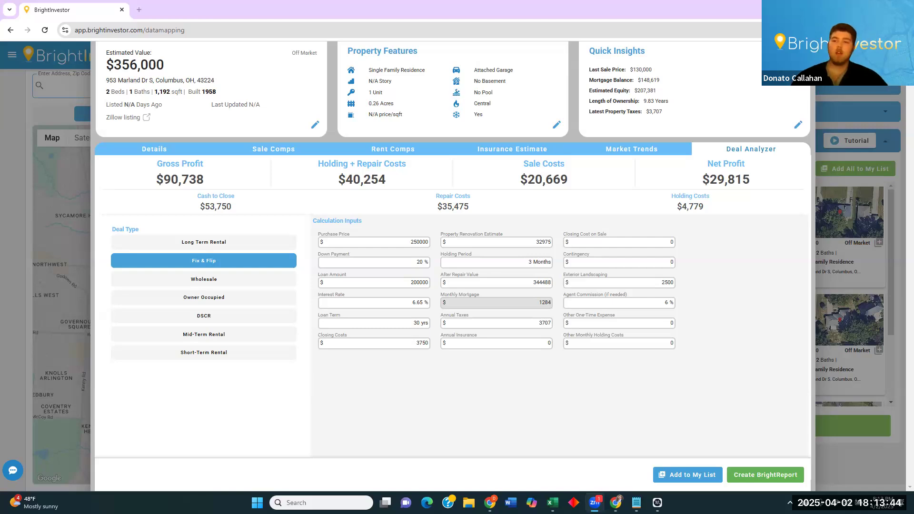
# Close the property details and clear the previous search.
pyautogui.click(850, 304)
pyautogui.moveTo(488, 348); pyautogui.dragTo(479, 282)
pyautogui.scroll(-2, 481, 283)
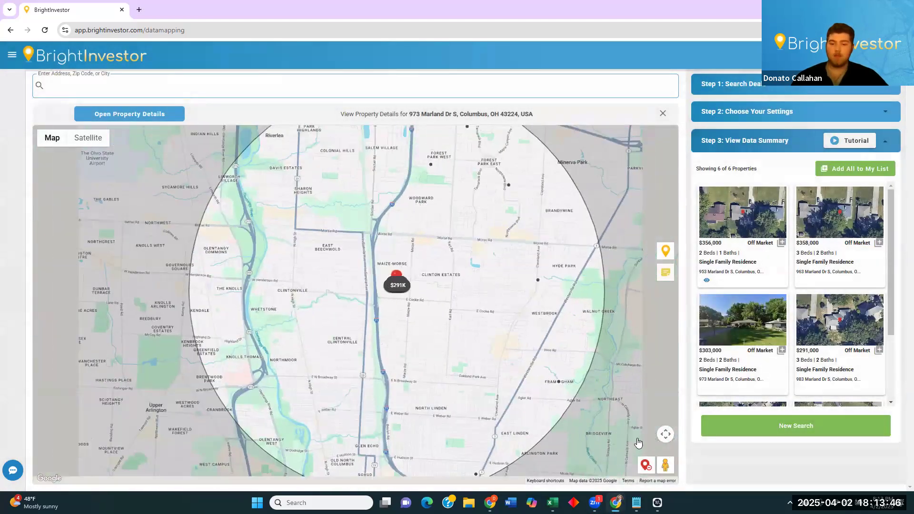
pyautogui.click(646, 465)
pyautogui.moveTo(459, 277); pyautogui.dragTo(457, 228)
pyautogui.scroll(-1, 439, 314)
pyautogui.scroll(1, 441, 315)
pyautogui.scroll(1, 417, 304)
pyautogui.scroll(-1, 446, 264)
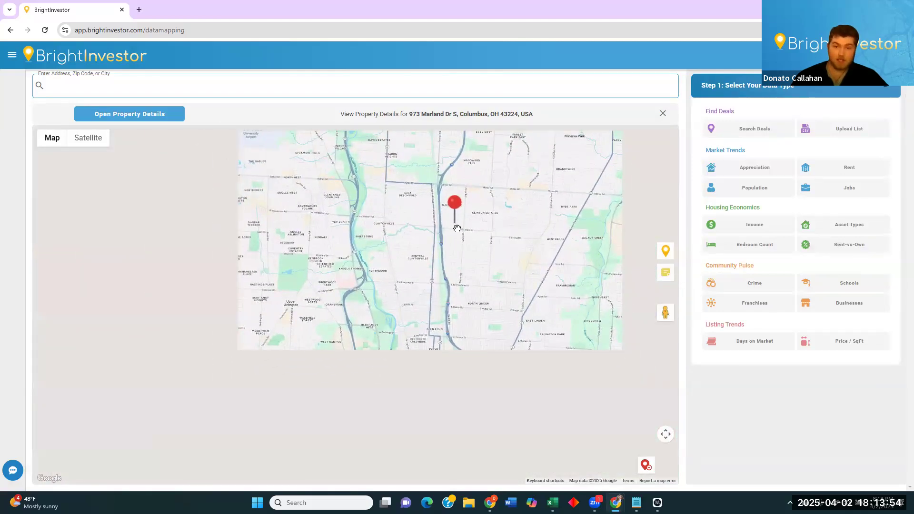
pyautogui.moveTo(464, 265); pyautogui.dragTo(433, 274)
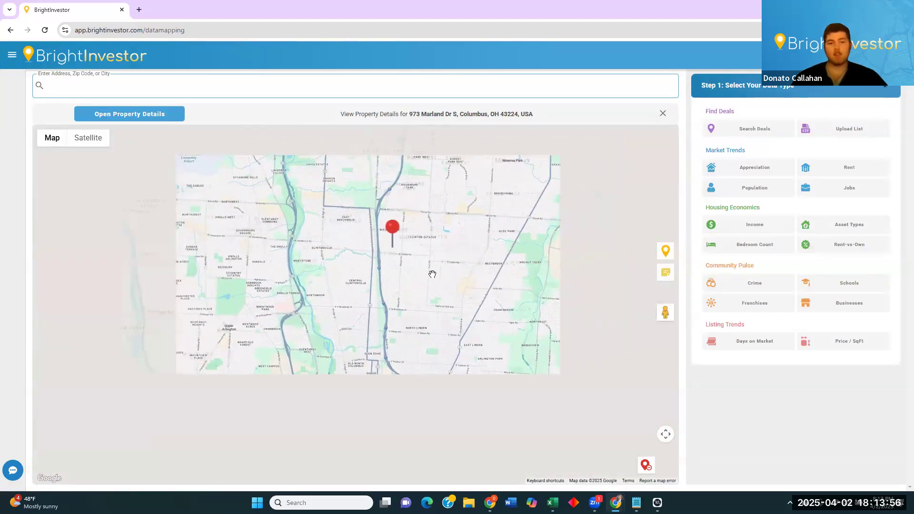
pyautogui.scroll(-1, 440, 268)
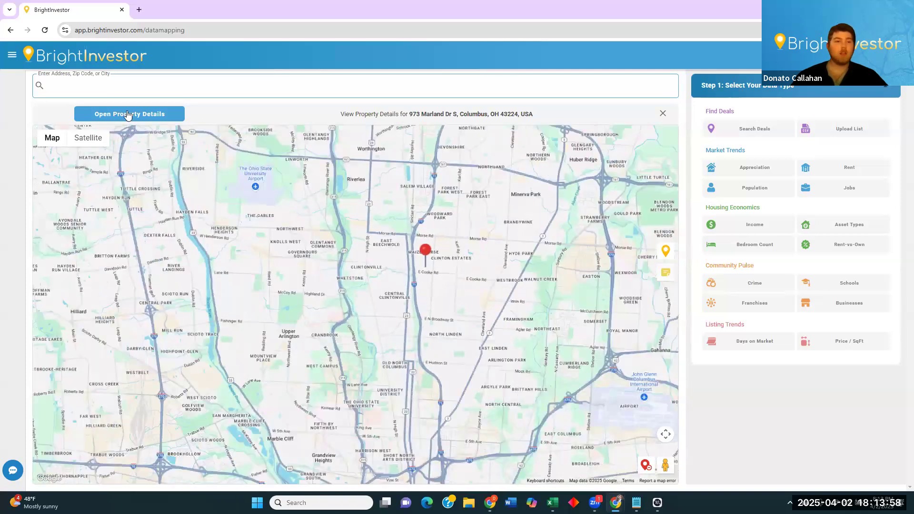
# Search 'columbus', pick Columbus, OH, and drop a deal-search pin near E N Broadway St.
pyautogui.click(188, 86)
pyautogui.write('columbus')
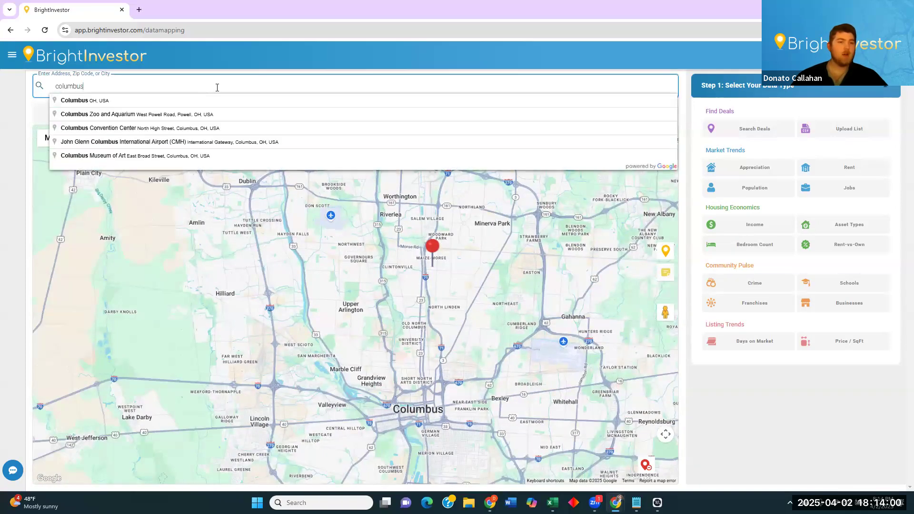
pyautogui.click(273, 100)
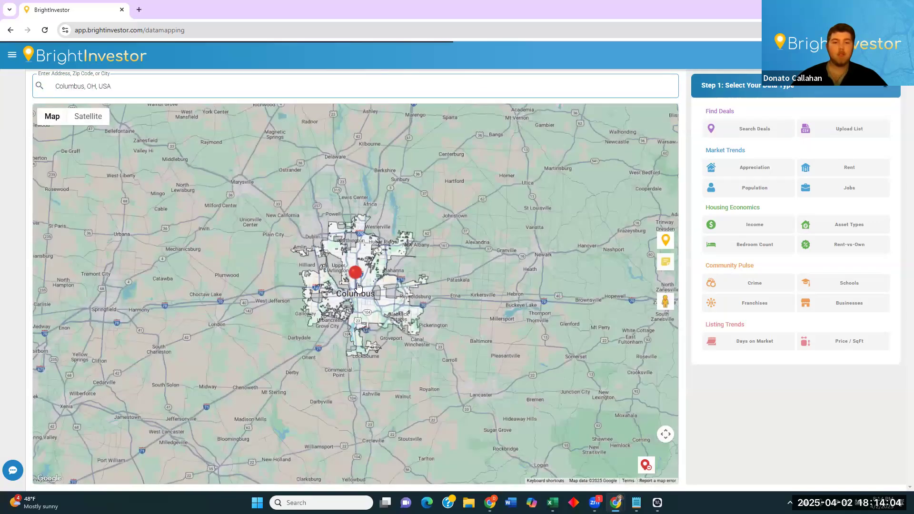
pyautogui.click(663, 114)
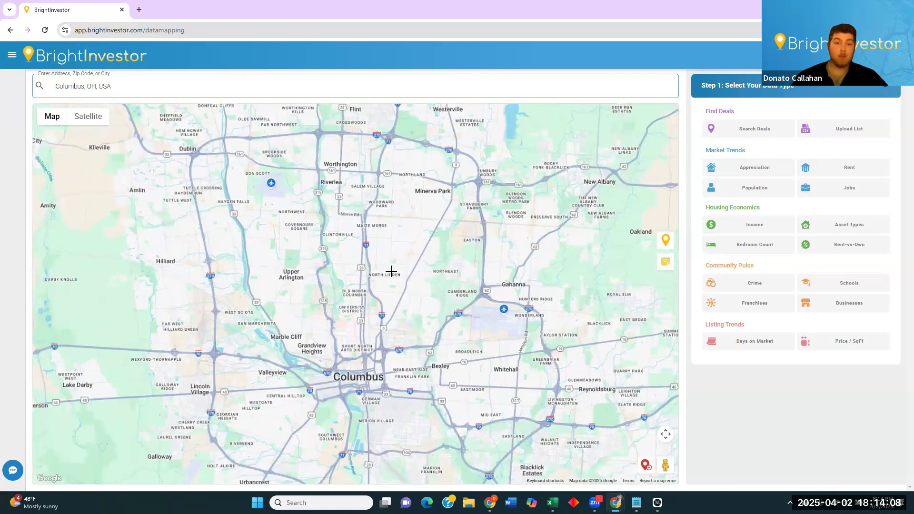
pyautogui.scroll(2, 388, 260)
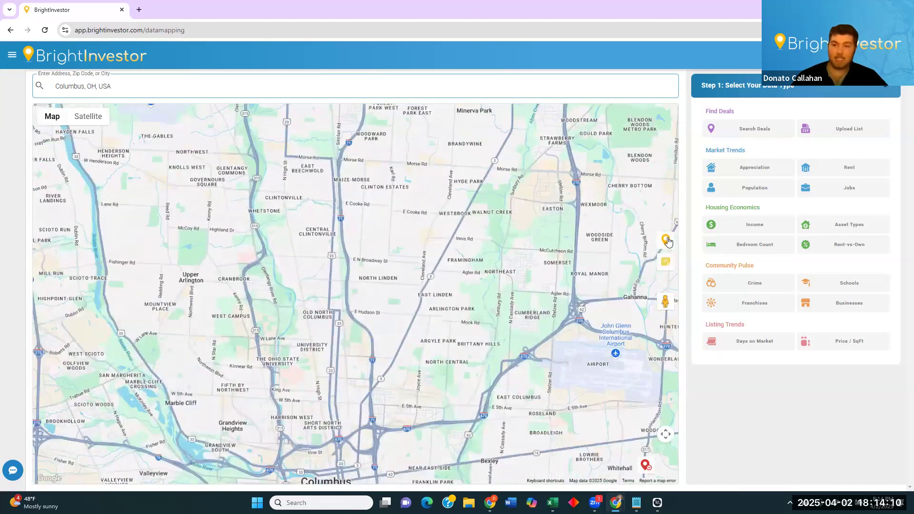
pyautogui.moveTo(666, 240); pyautogui.dragTo(371, 245)
pyautogui.click(777, 129)
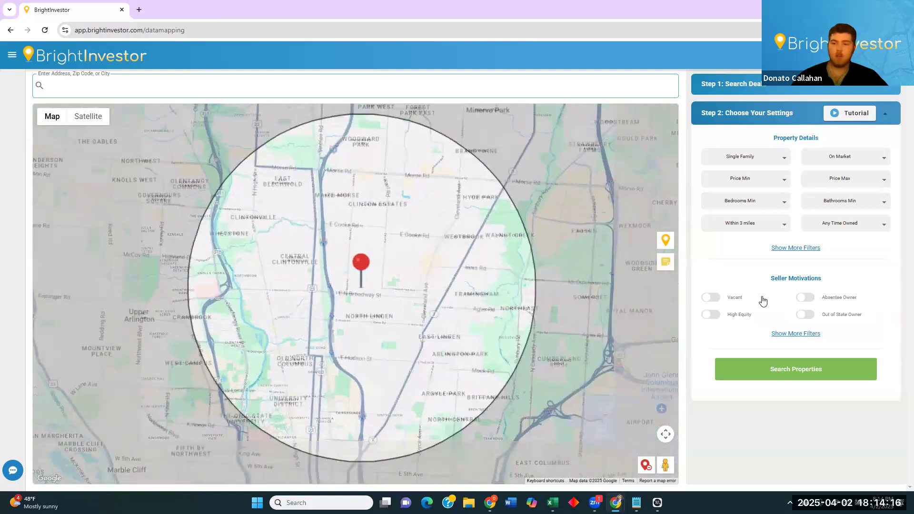
# Filter to Absentee and Out of State owners with 3 Years + owned and rerun the search.
pyautogui.click(798, 338)
pyautogui.click(854, 158)
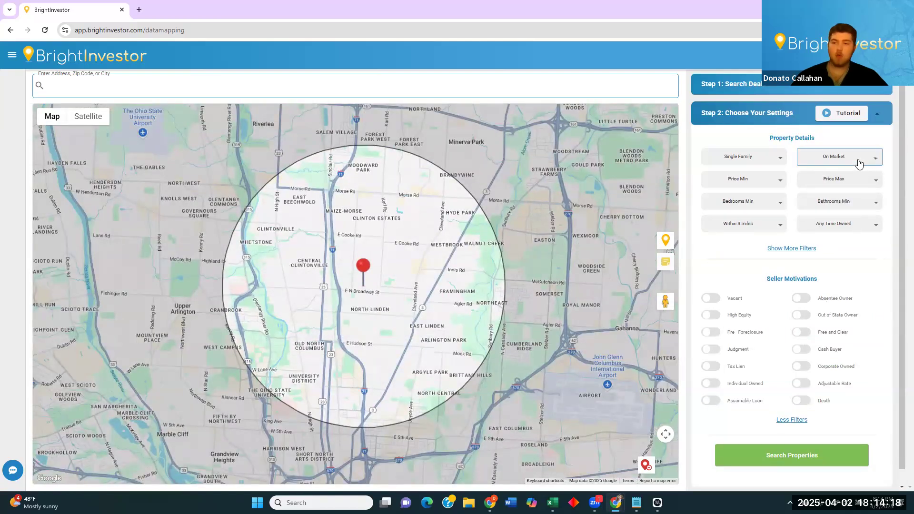
pyautogui.click(890, 208)
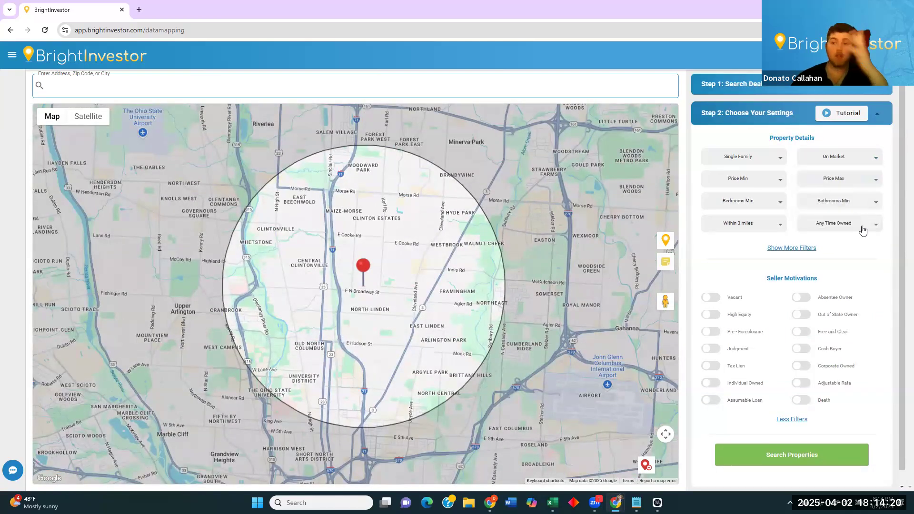
pyautogui.click(799, 299)
pyautogui.click(801, 314)
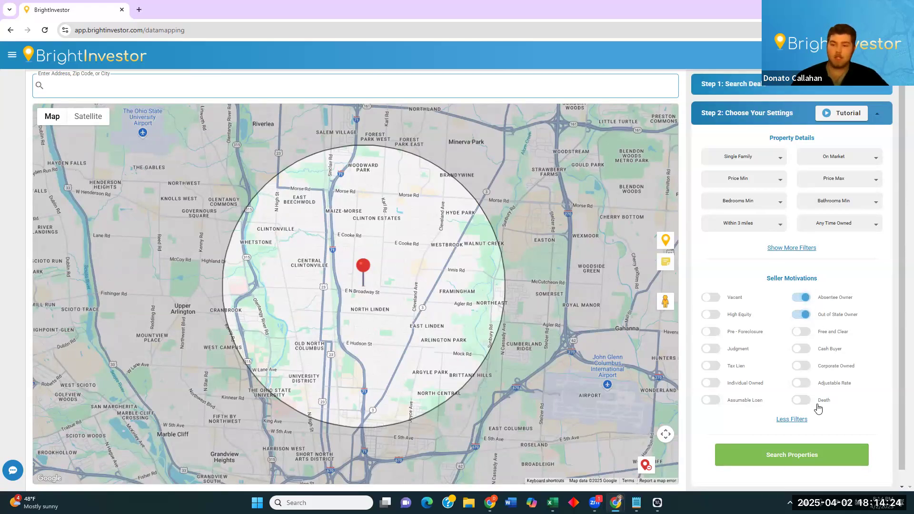
pyautogui.click(864, 230)
pyautogui.click(843, 284)
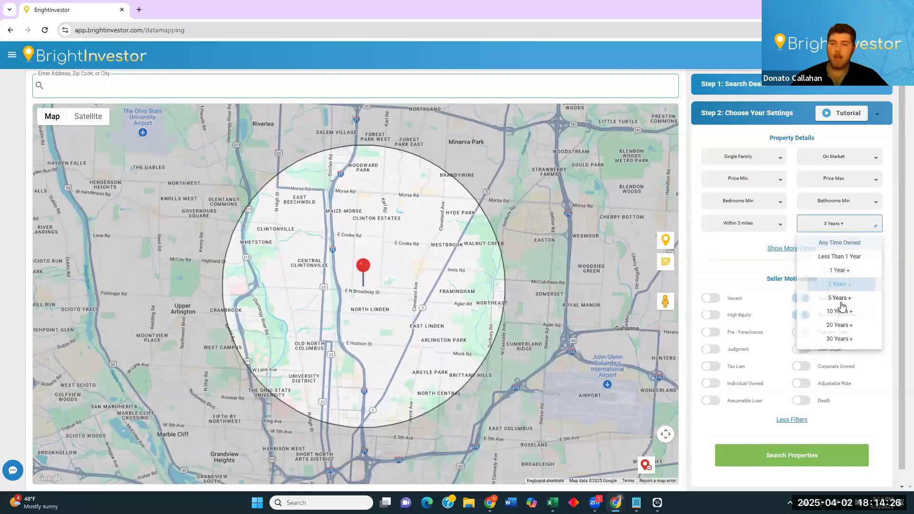
pyautogui.click(808, 458)
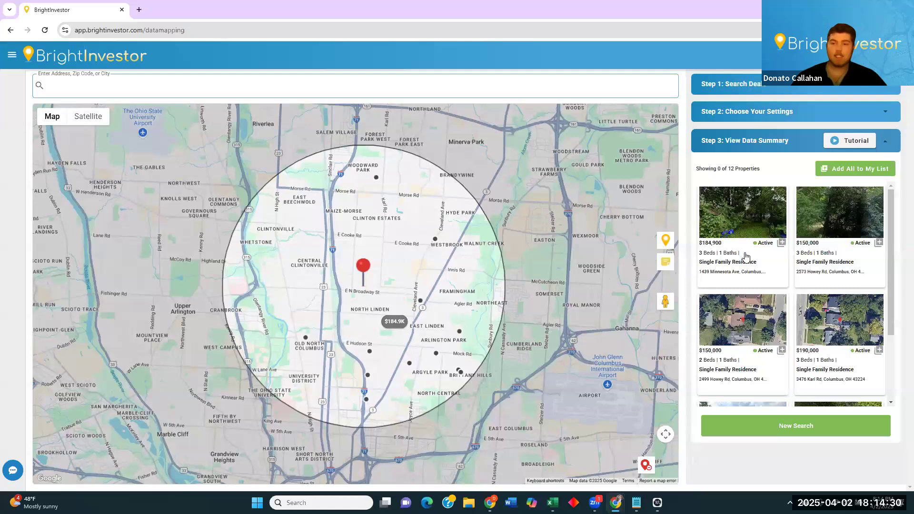
pyautogui.click(746, 373)
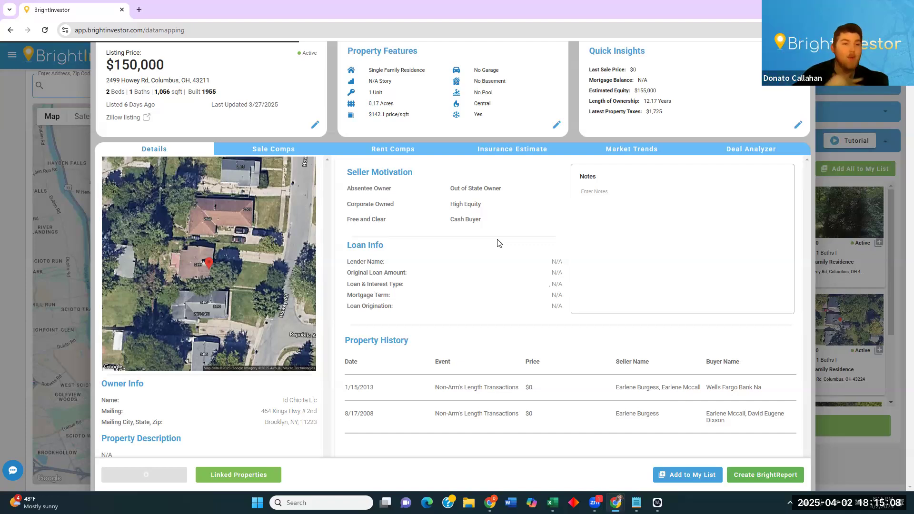
# View the Howey Rd rent comps, then its Deal Analyzer, selecting the Purchase Price field.
pyautogui.click(397, 151)
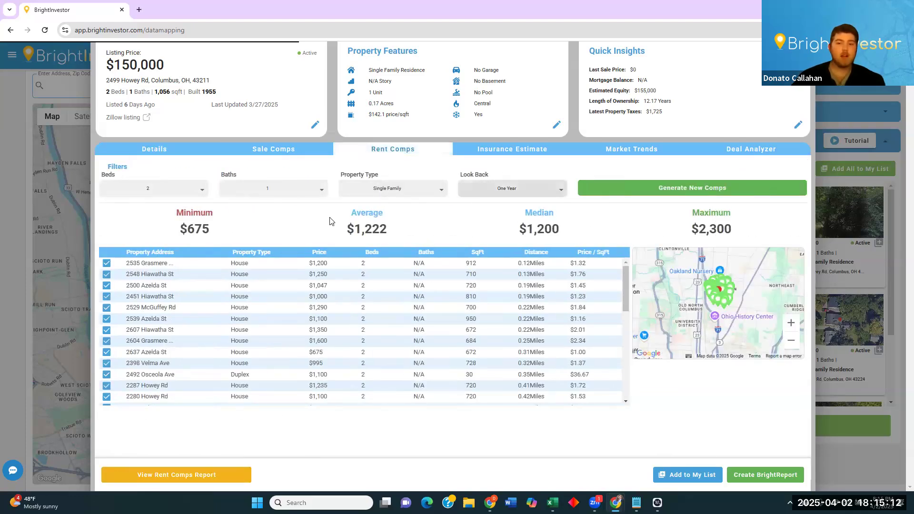
pyautogui.click(754, 151)
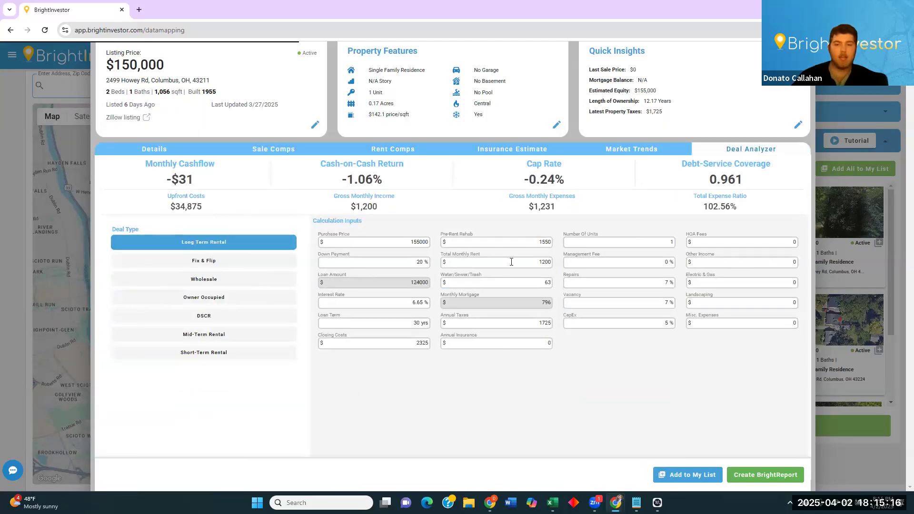
pyautogui.click(398, 243)
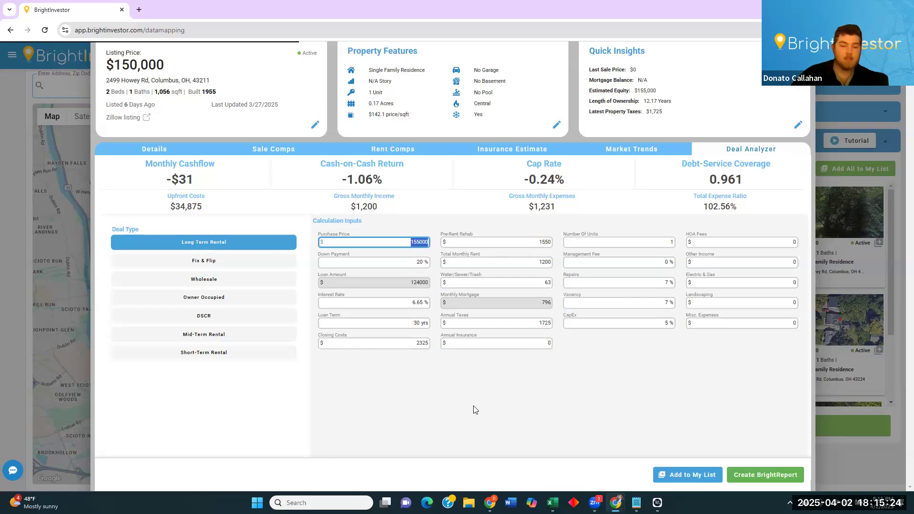
# Enter a 75000 purchase price and zero the Repairs and Vacancy values.
pyautogui.write('75000')
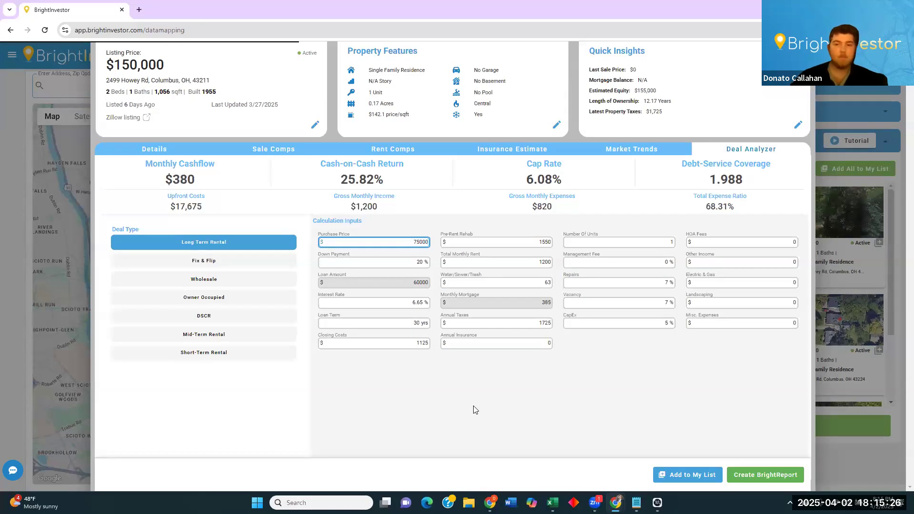
pyautogui.click(642, 281)
pyautogui.write('0')
pyautogui.click(643, 305)
pyautogui.write('0')
pyautogui.click(646, 325)
pyautogui.write('0')
pyautogui.click(623, 358)
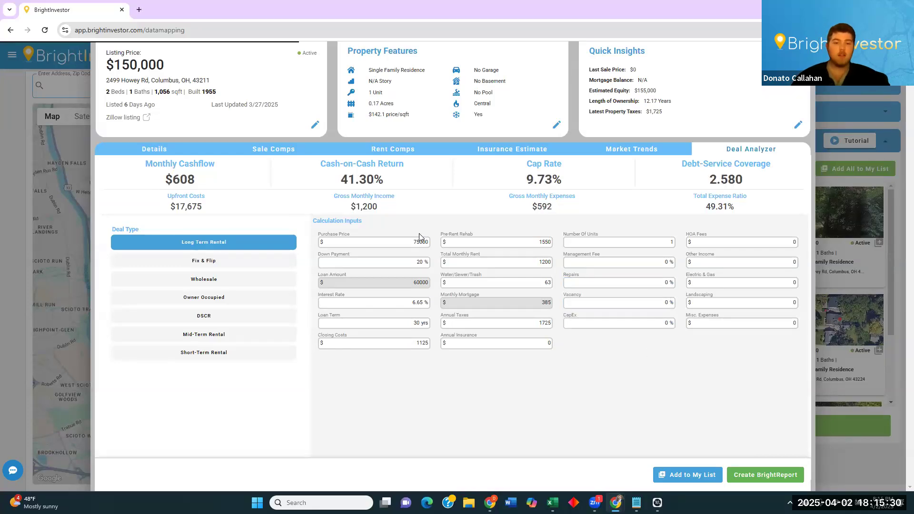
pyautogui.click(406, 264)
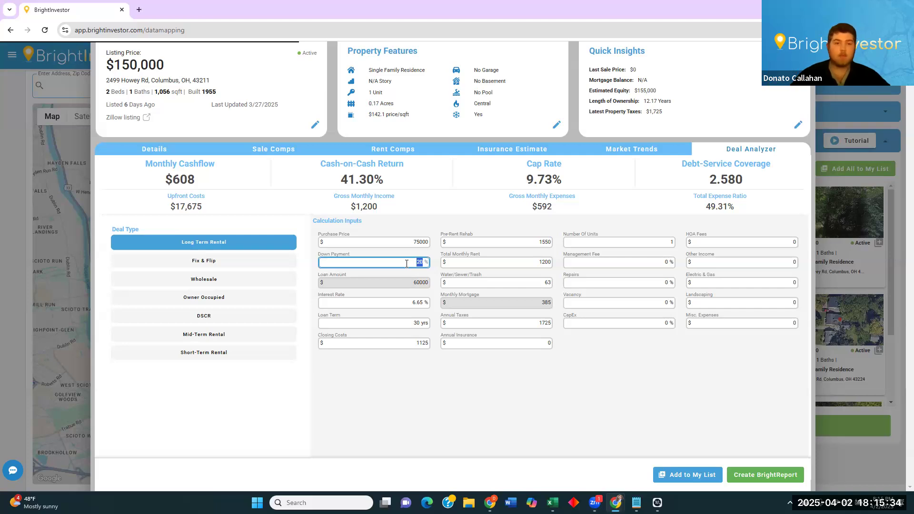
# Check the Cash Buyer seller motivation, then set the down payment to 100%.
pyautogui.click(166, 151)
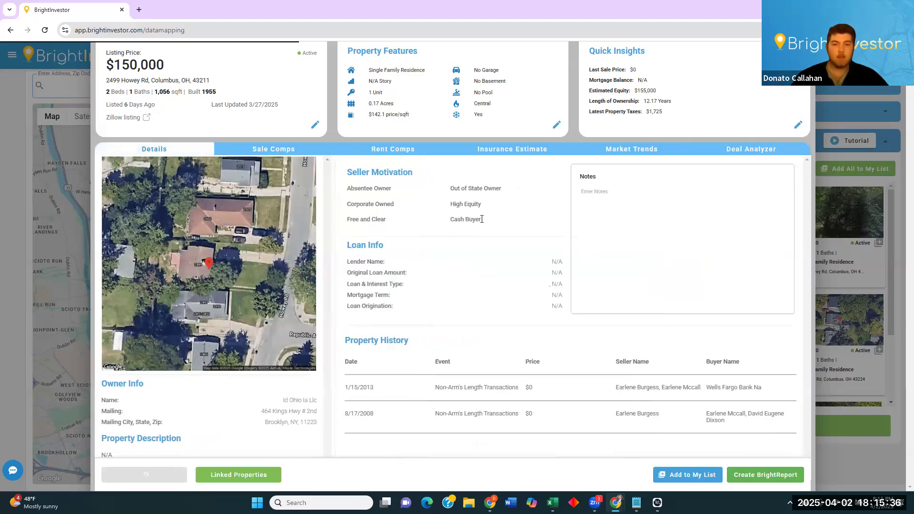
pyautogui.moveTo(450, 221); pyautogui.dragTo(481, 220)
pyautogui.click(458, 216)
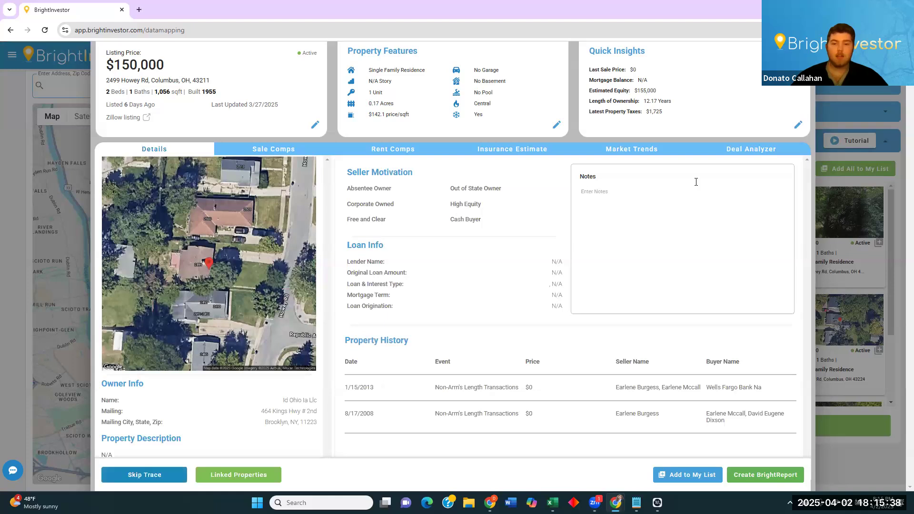
pyautogui.click(749, 150)
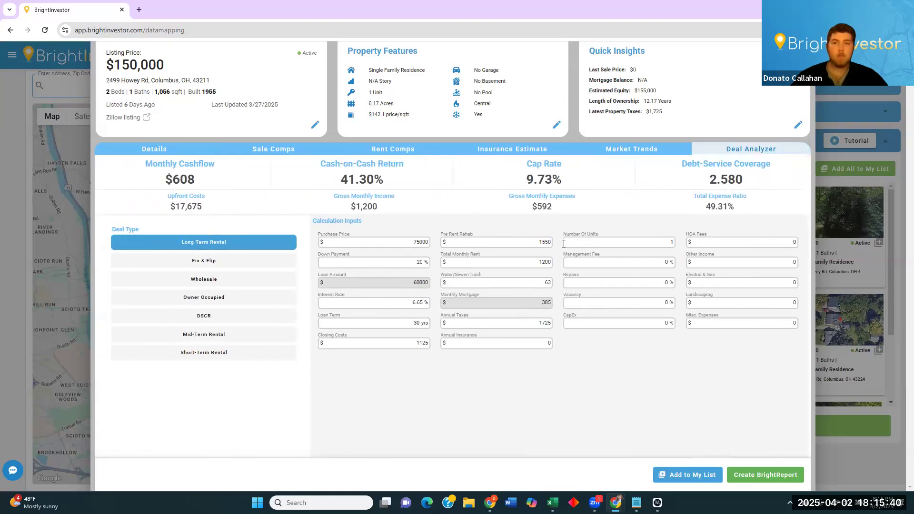
pyautogui.click(404, 266)
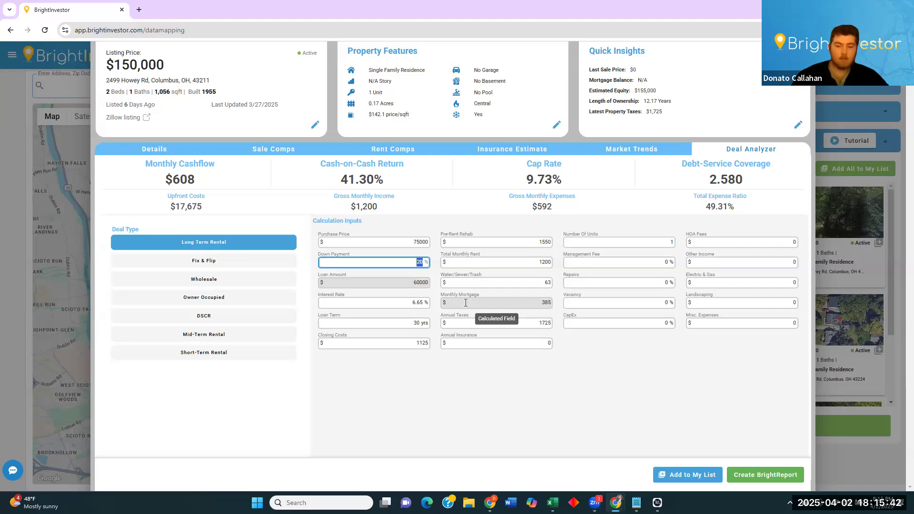
pyautogui.write('0')
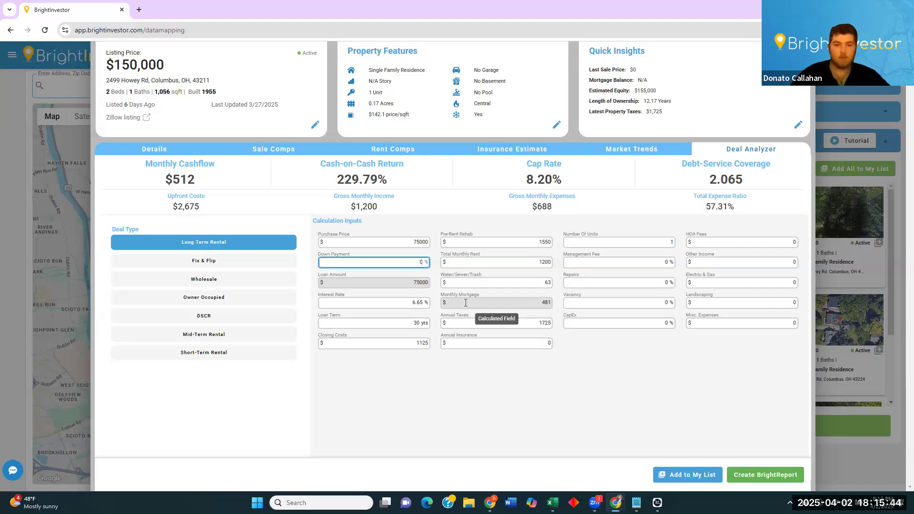
pyautogui.write('100')
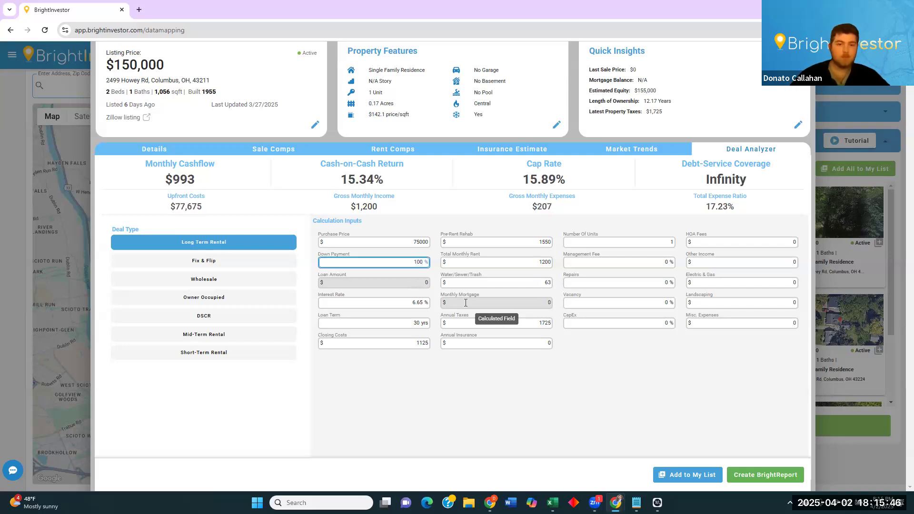
pyautogui.click(578, 376)
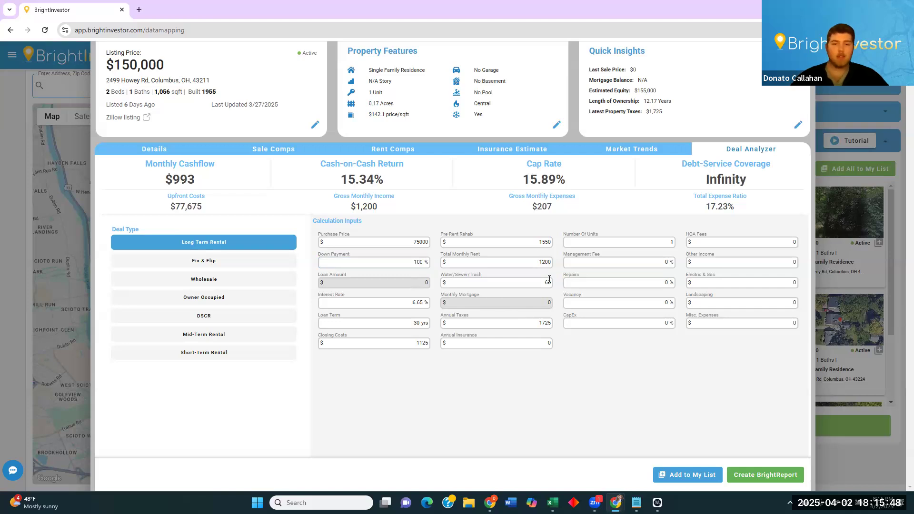
# Set annual insurance to 2000 and the management fee to 10%, then close the details.
pyautogui.click(549, 345)
pyautogui.write('2000')
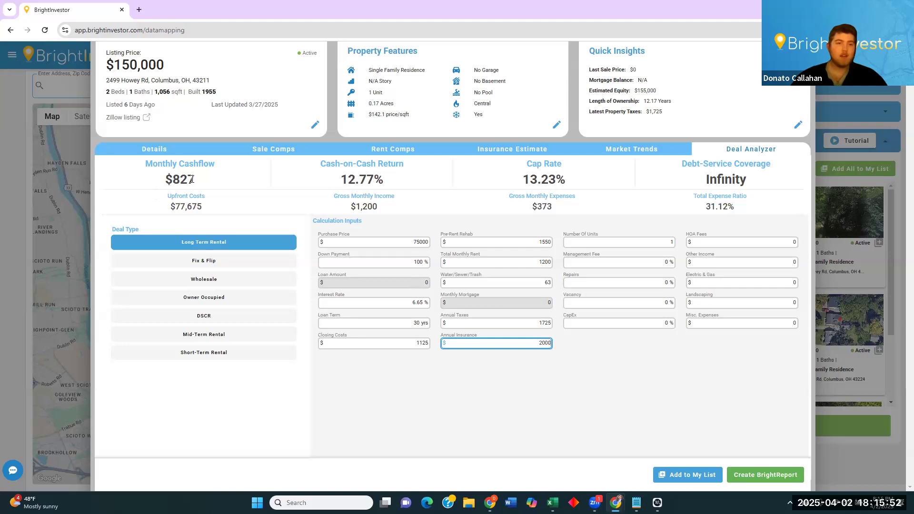
pyautogui.doubleClick(191, 179)
pyautogui.click(624, 262)
pyautogui.write('10')
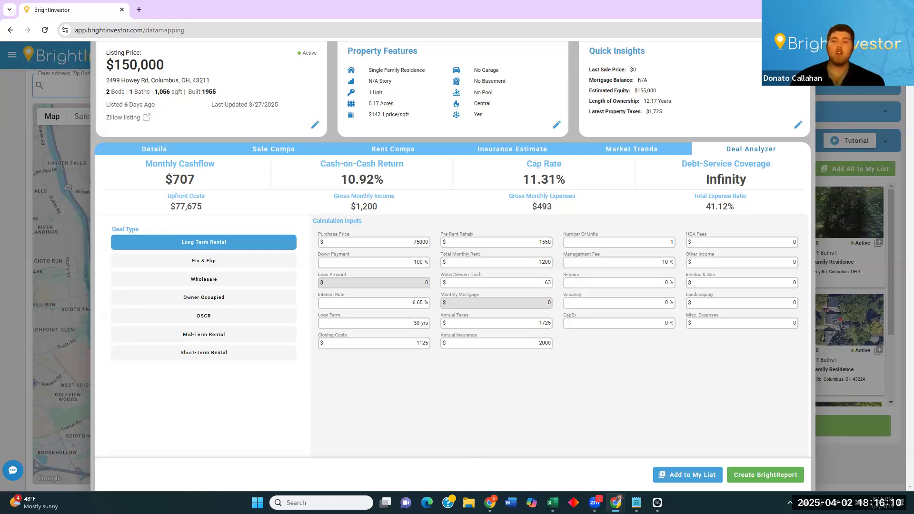
pyautogui.click(827, 71)
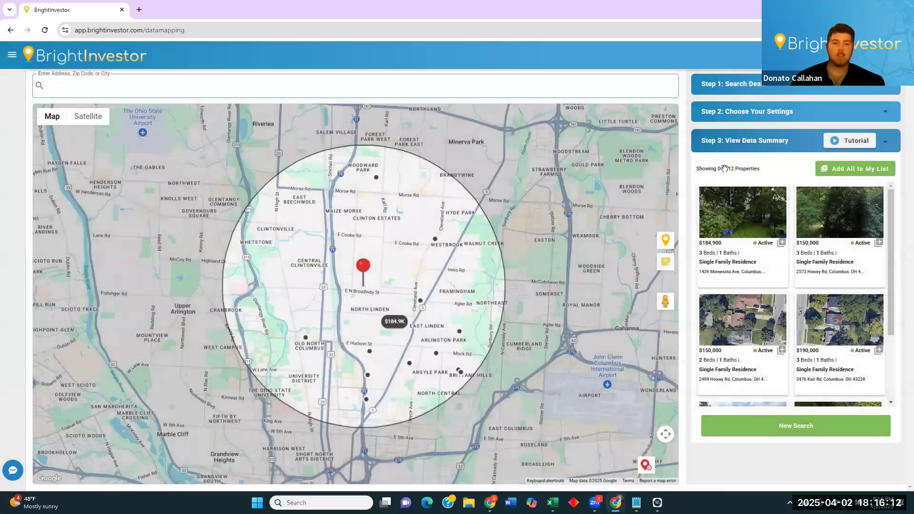
# Pan the map and reopen the search settings (Single Family, On Market, 3 miles, absentee owners).
pyautogui.moveTo(413, 270); pyautogui.dragTo(440, 252)
pyautogui.moveTo(490, 197)
pyautogui.mouseDown()
pyautogui.moveTo(496, 218)
pyautogui.moveTo(492, 210)
pyautogui.mouseUp()
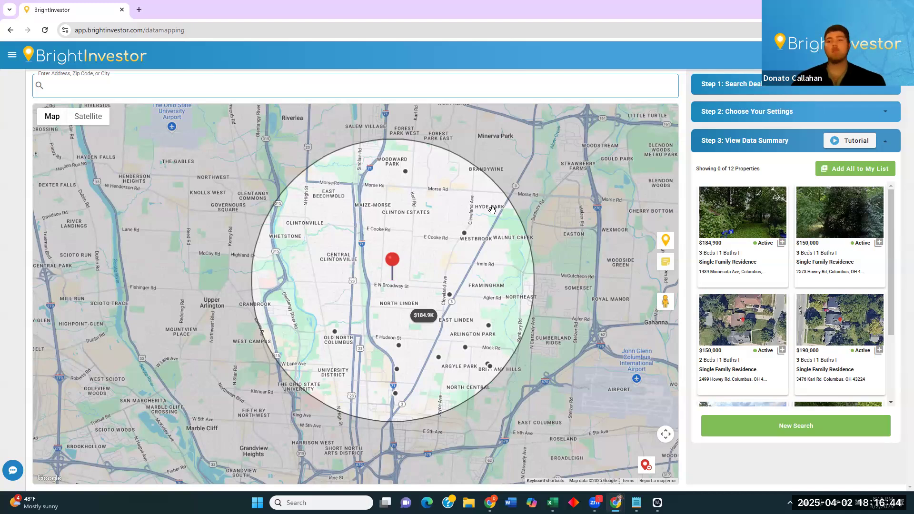
pyautogui.click(807, 114)
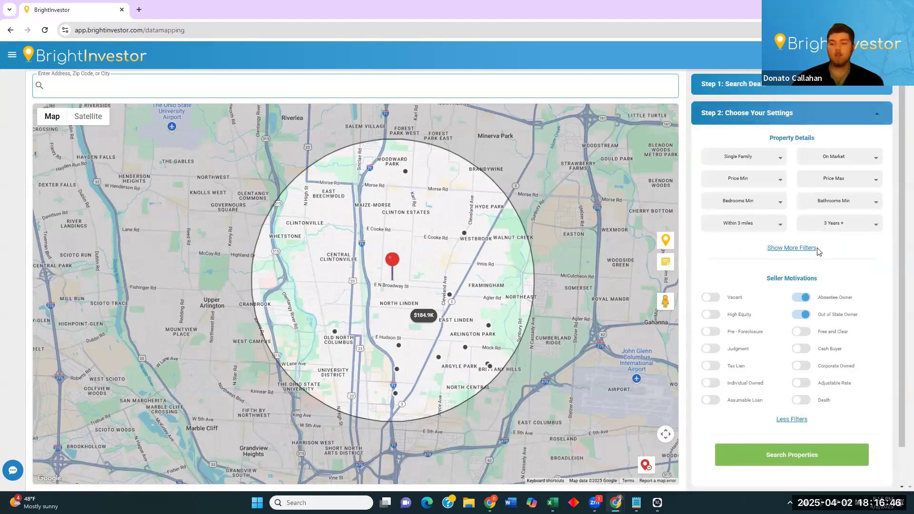
# Rerun the search as Off Market with 20 Years + ownership and 5 Properties Min, returning 16 results.
pyautogui.click(855, 160)
pyautogui.click(845, 190)
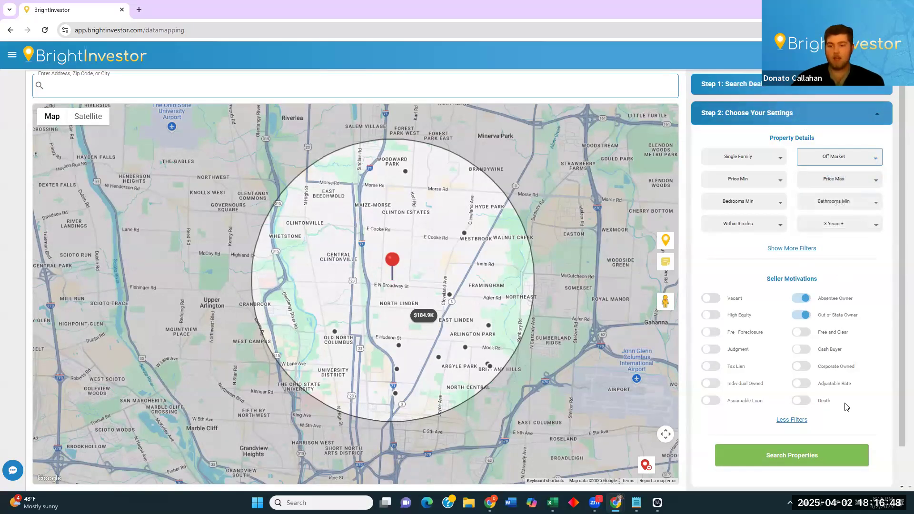
pyautogui.scroll(-1, 843, 381)
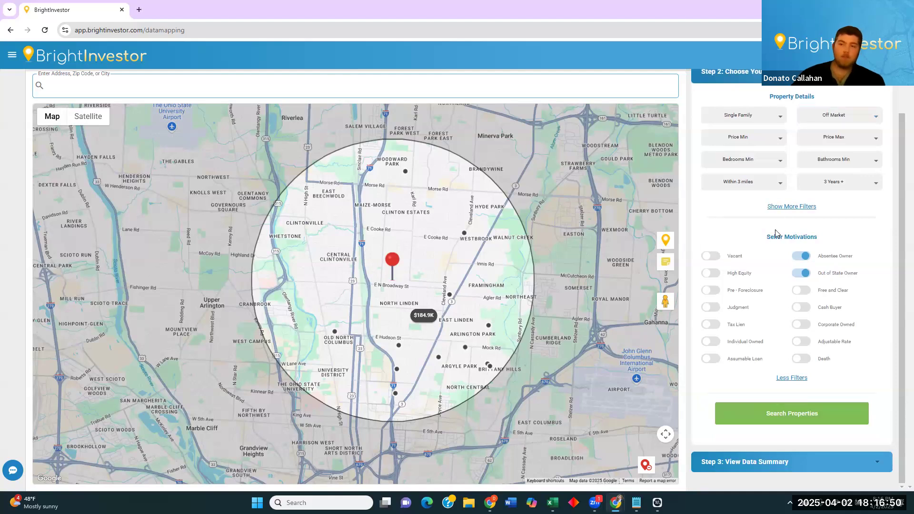
pyautogui.click(791, 206)
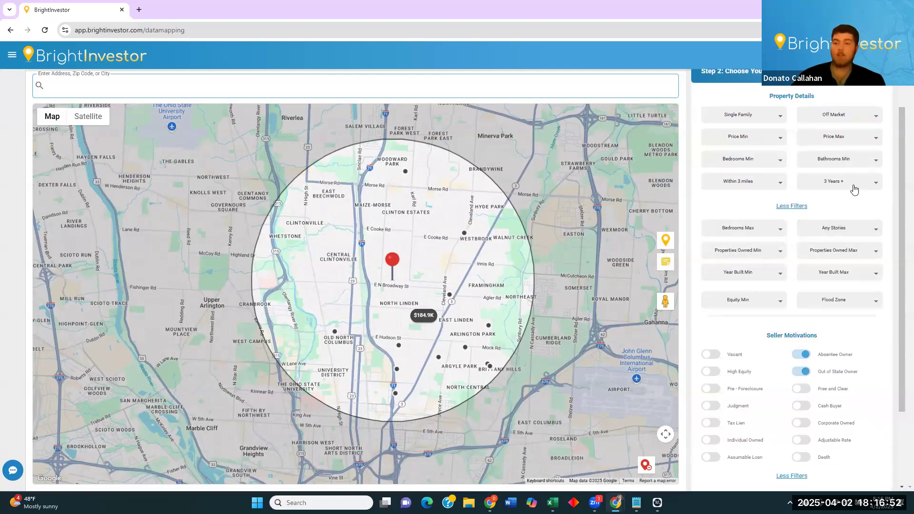
pyautogui.click(855, 190)
pyautogui.click(855, 284)
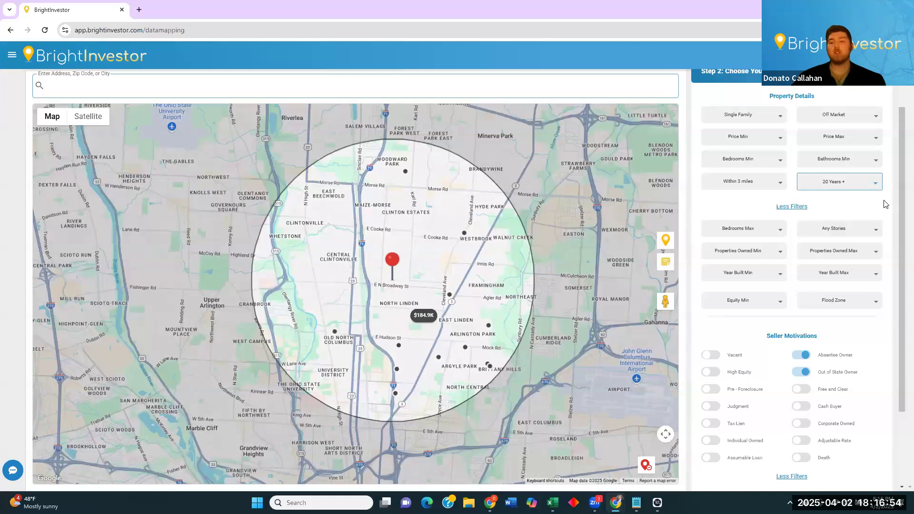
pyautogui.scroll(-1, 866, 270)
pyautogui.click(764, 207)
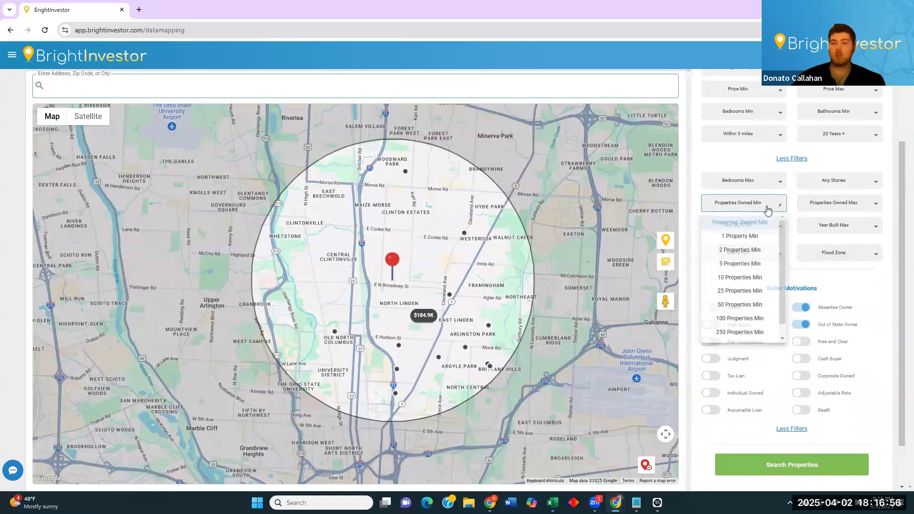
pyautogui.click(748, 265)
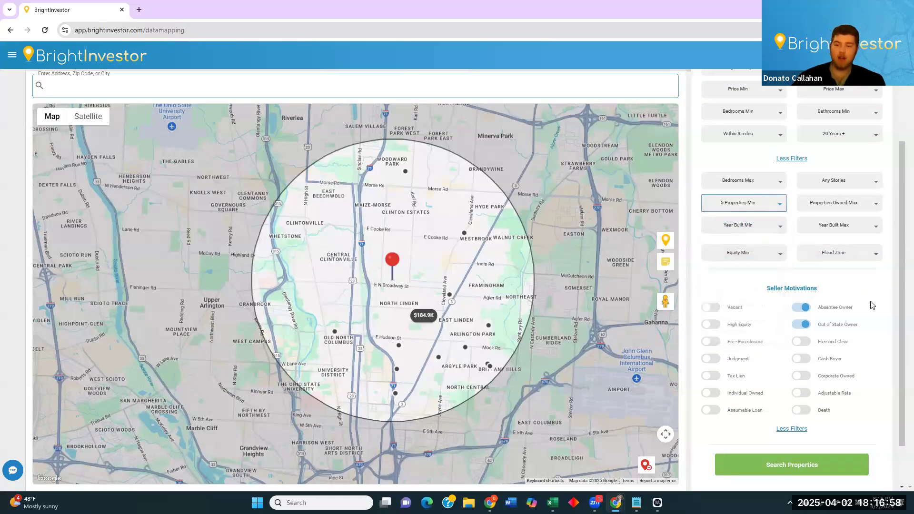
pyautogui.click(802, 464)
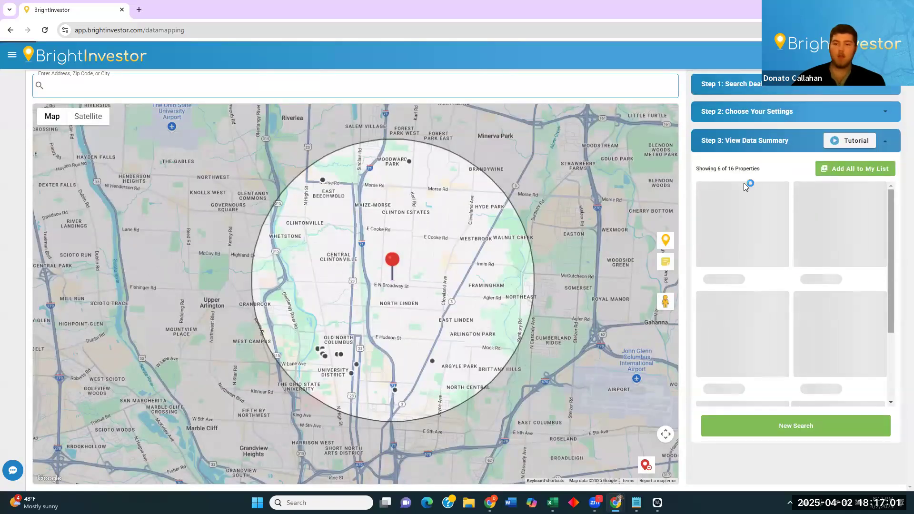
pyautogui.moveTo(432, 231); pyautogui.dragTo(450, 248)
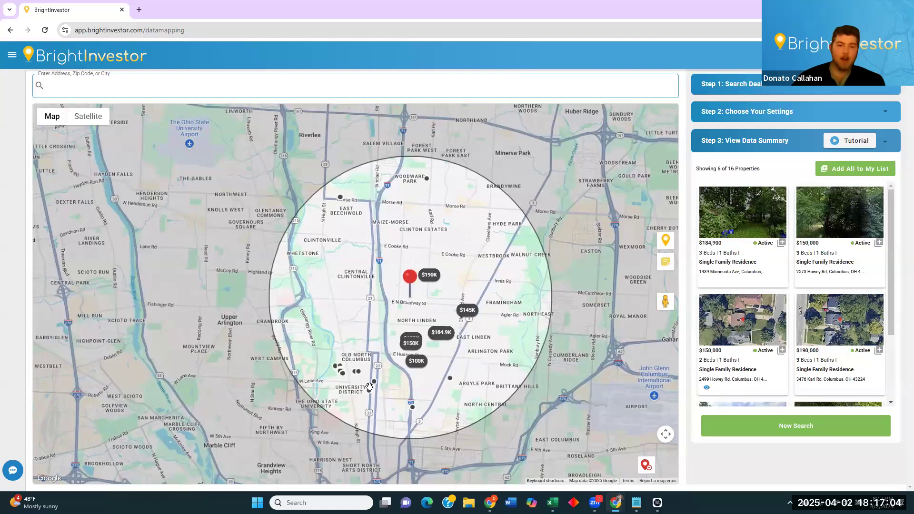
# Confirm the status is Off Market and rerun the property search.
pyautogui.scroll(-3, 788, 305)
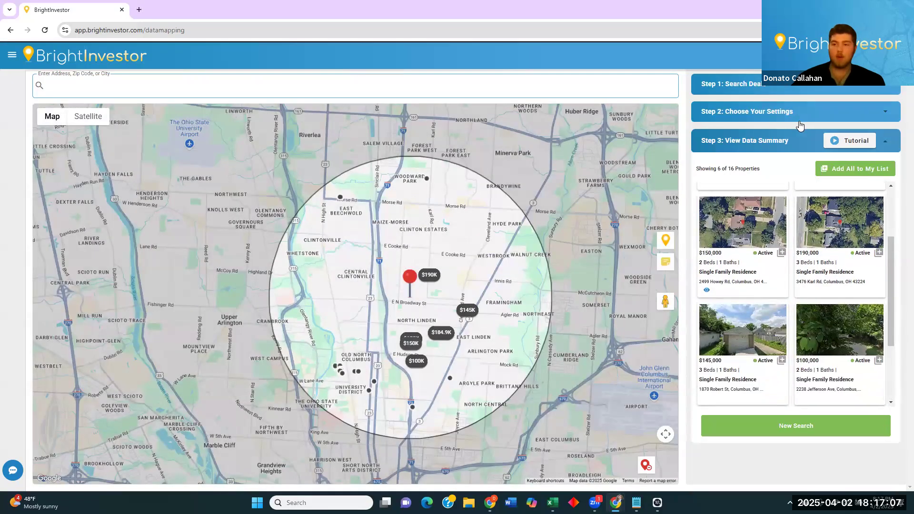
pyautogui.click(799, 119)
pyautogui.click(840, 157)
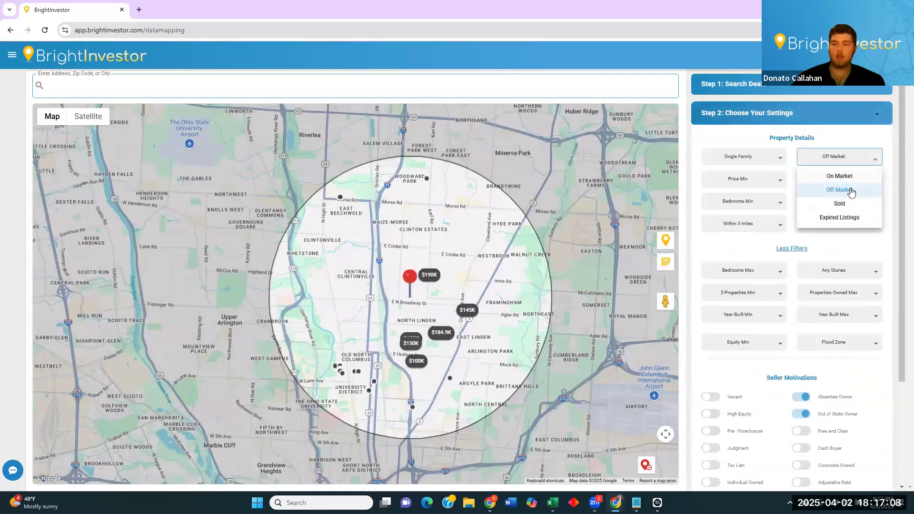
pyautogui.scroll(-3, 825, 416)
pyautogui.click(825, 415)
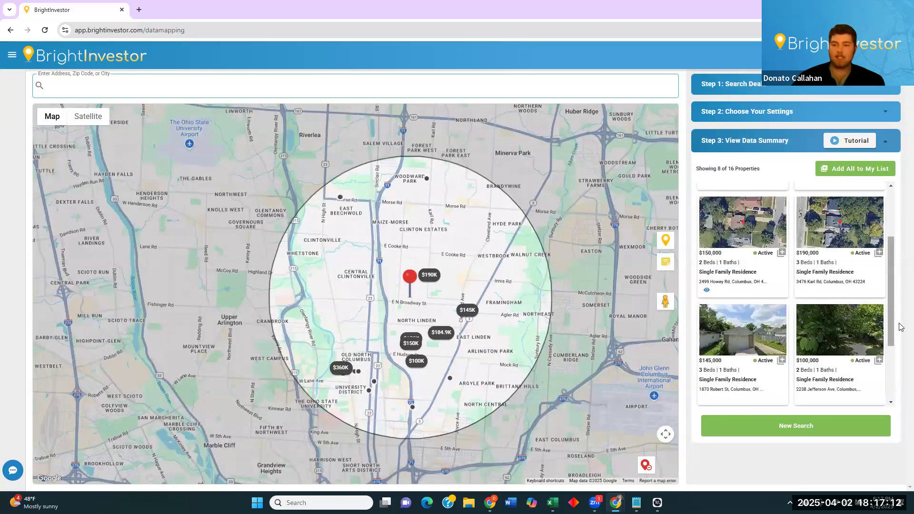
# Scroll the results and open the $270,000 off-market two-bed property's details.
pyautogui.scroll(-3, 877, 310)
pyautogui.scroll(-3, 839, 372)
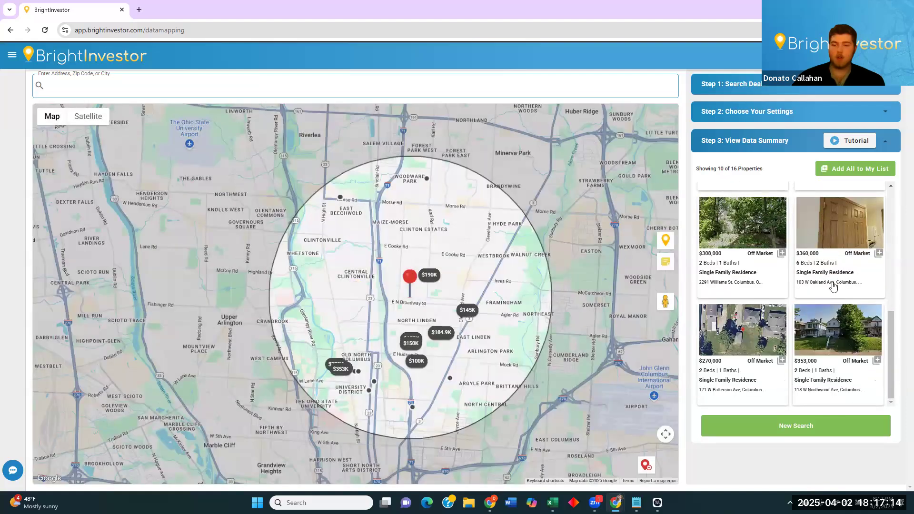
pyautogui.click(740, 374)
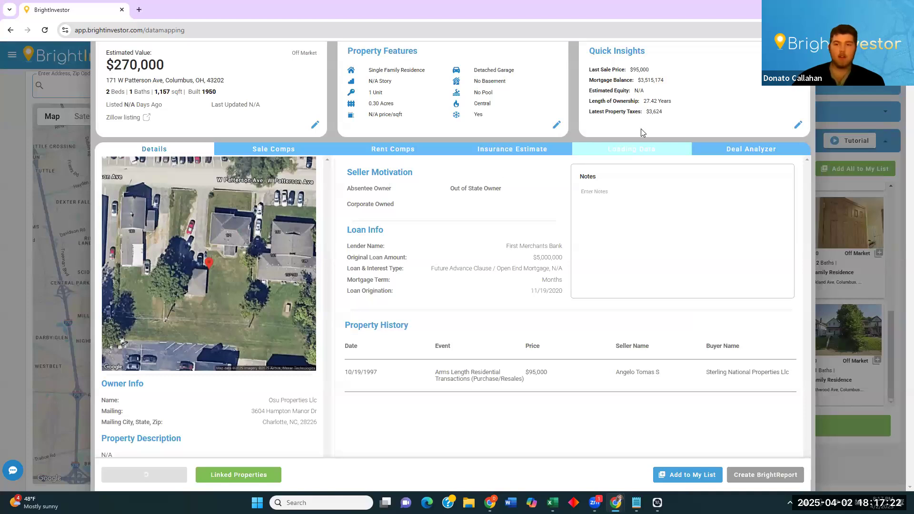
# Review the 27.42-year ownership length and owner mailing location, then list the owner's linked properties.
pyautogui.moveTo(671, 102); pyautogui.dragTo(646, 102)
pyautogui.click(631, 103)
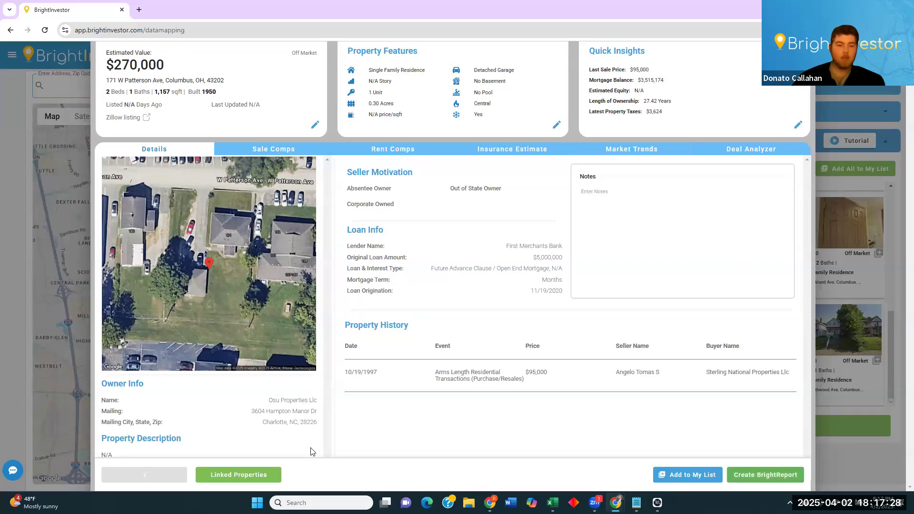
pyautogui.moveTo(308, 422); pyautogui.dragTo(280, 421)
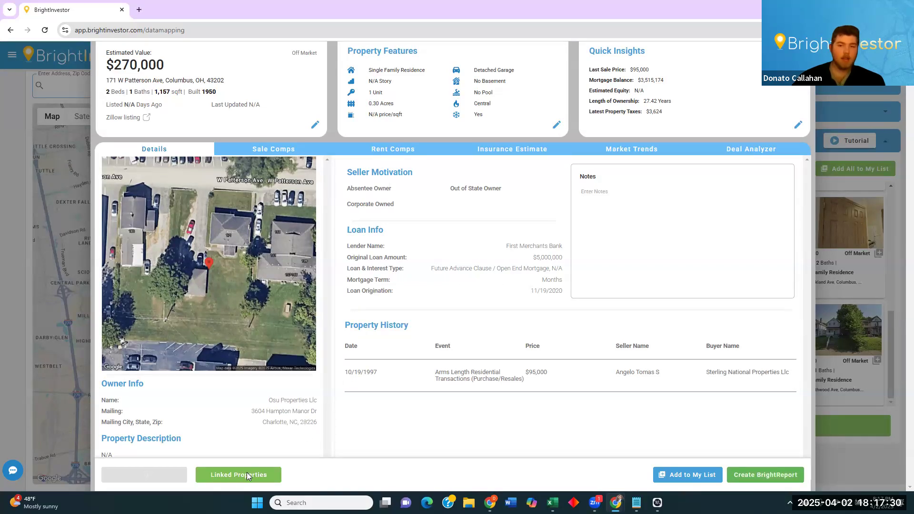
pyautogui.click(246, 473)
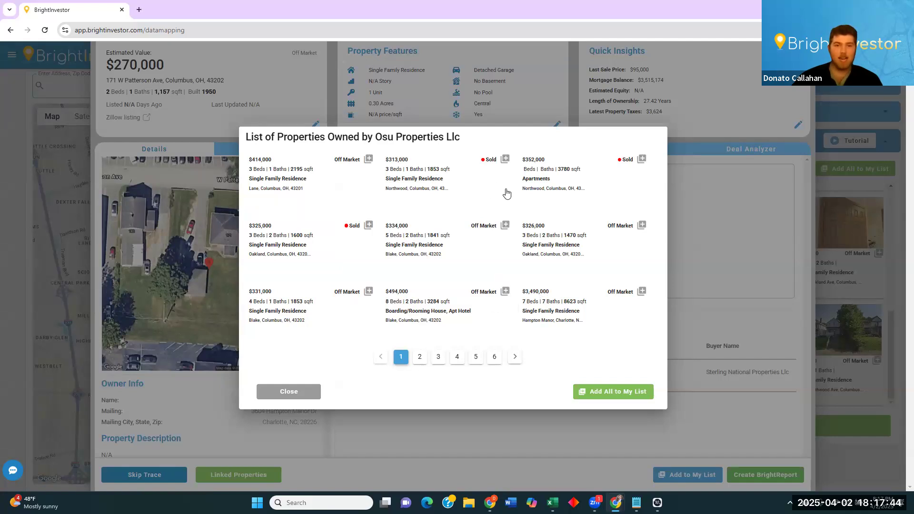
# Page through all six pages of the owner's other properties, then close the list.
pyautogui.click(420, 358)
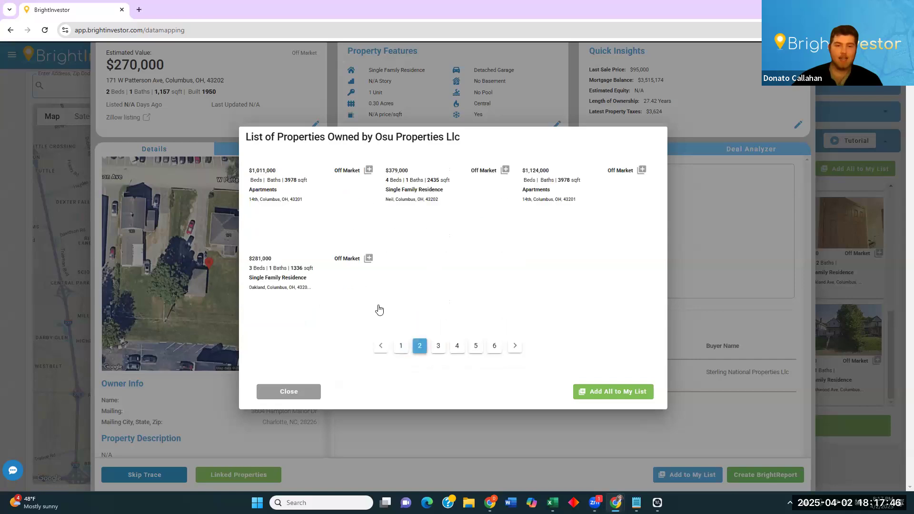
pyautogui.click(439, 360)
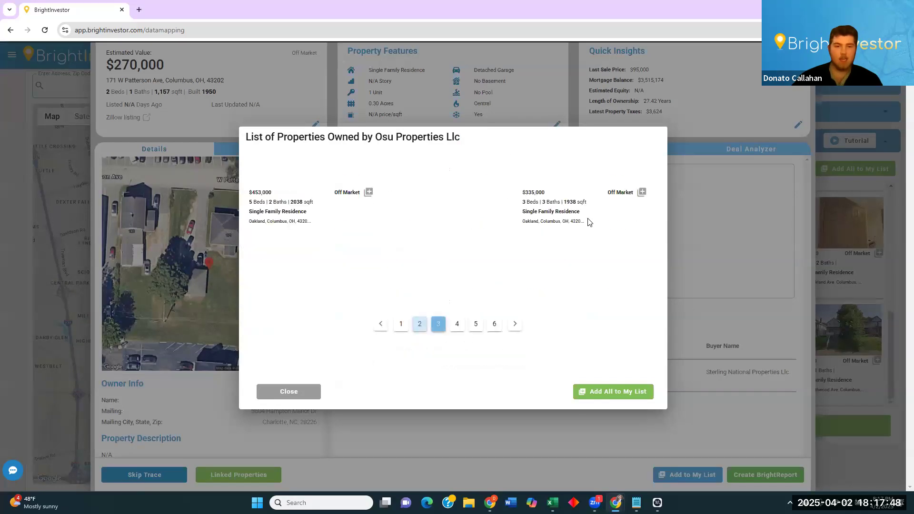
pyautogui.click(457, 357)
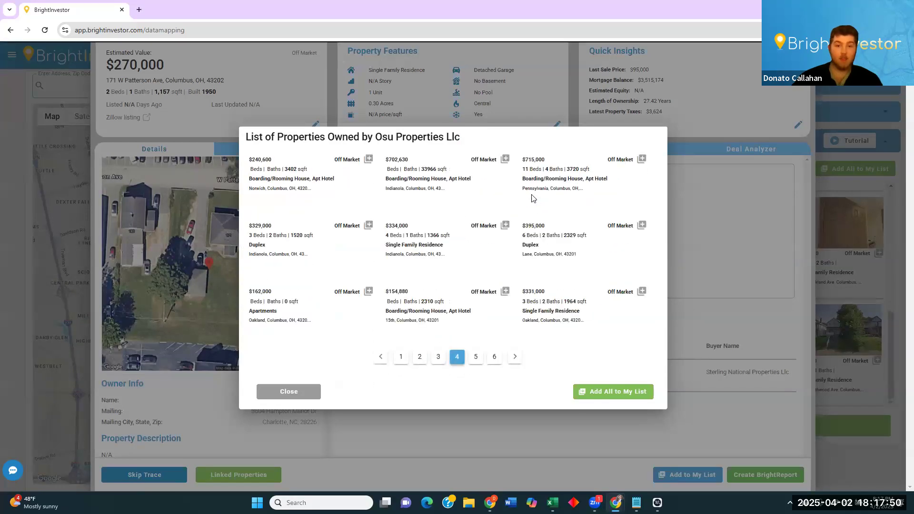
pyautogui.click(472, 360)
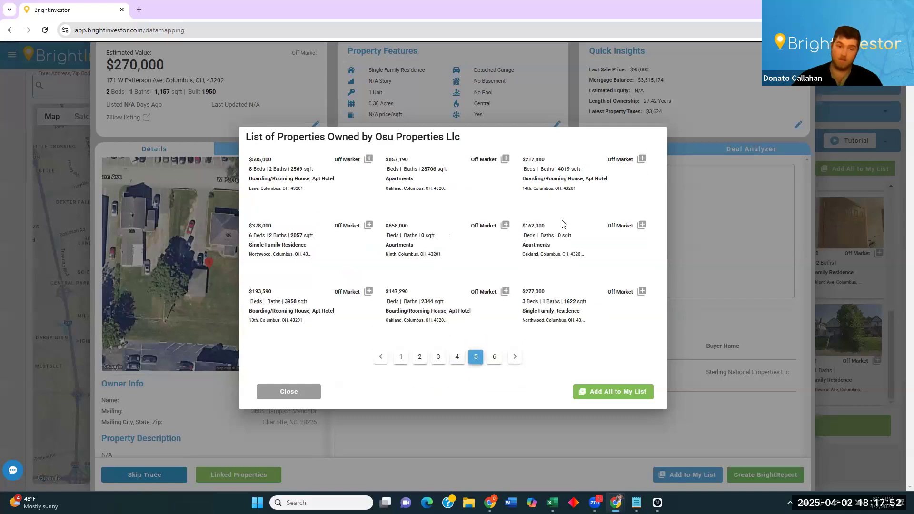
pyautogui.click(494, 358)
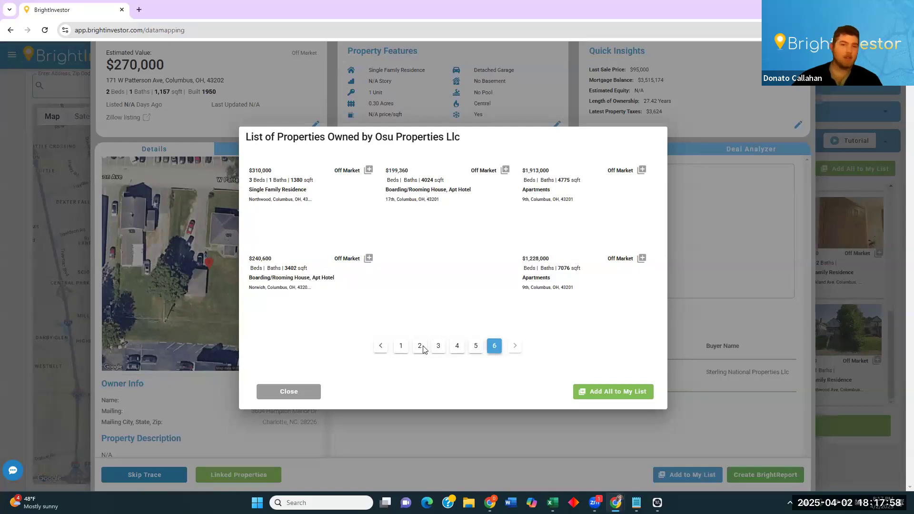
pyautogui.moveTo(388, 138); pyautogui.dragTo(454, 142)
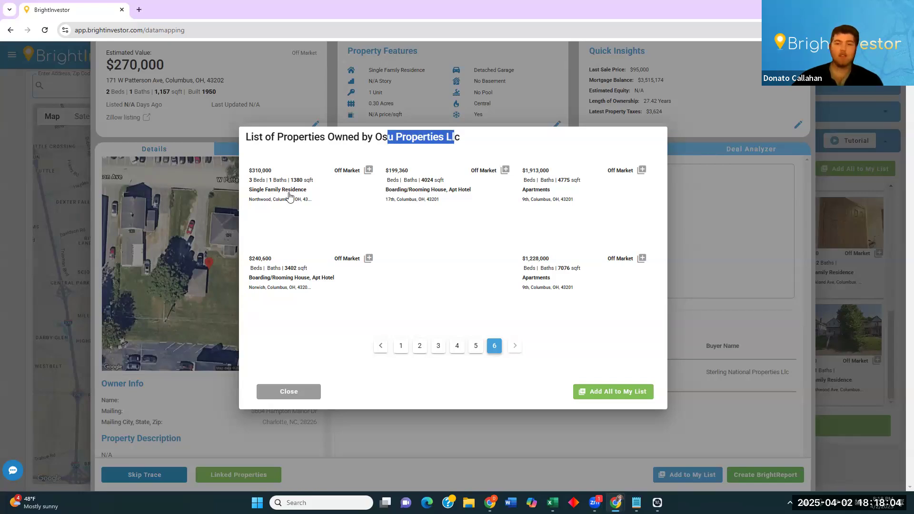
pyautogui.click(292, 394)
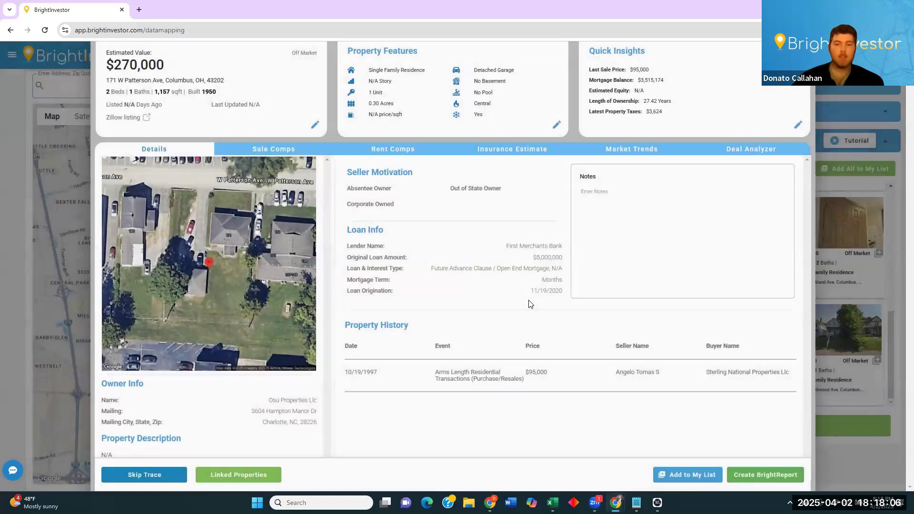
# Check the original loan amount, then close the W Patterson Ave details to return to the map.
pyautogui.moveTo(559, 291); pyautogui.dragTo(540, 291)
pyautogui.moveTo(533, 257); pyautogui.dragTo(559, 257)
pyautogui.click(559, 258)
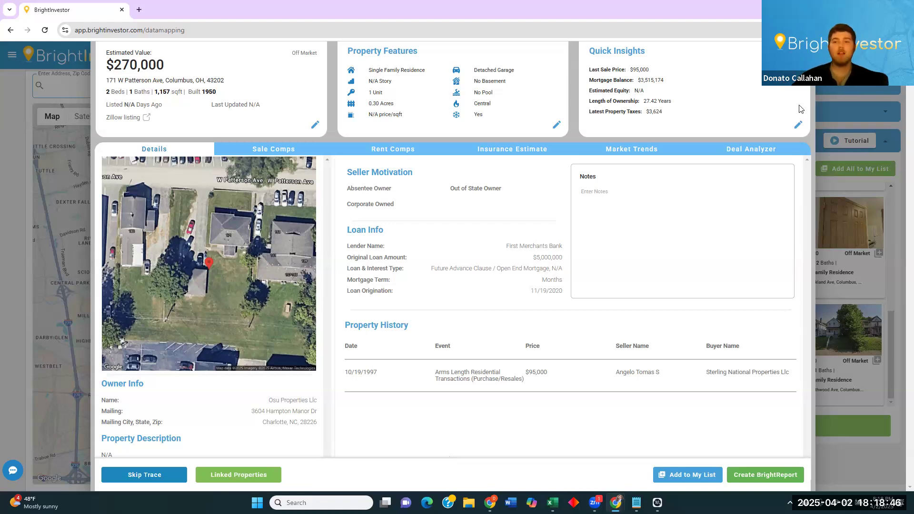
pyautogui.click(803, 54)
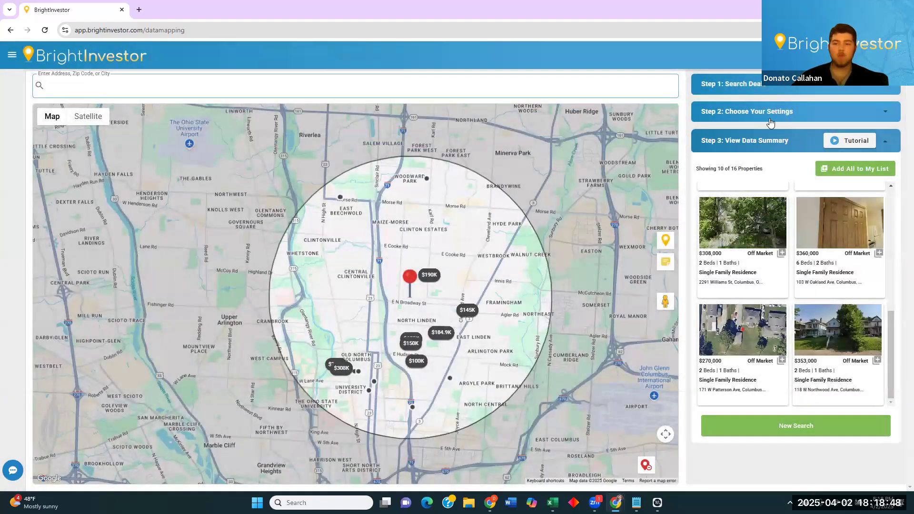
# Clear the search radius and results, then recentre the map around the North Linden pin.
pyautogui.click(768, 114)
pyautogui.click(643, 464)
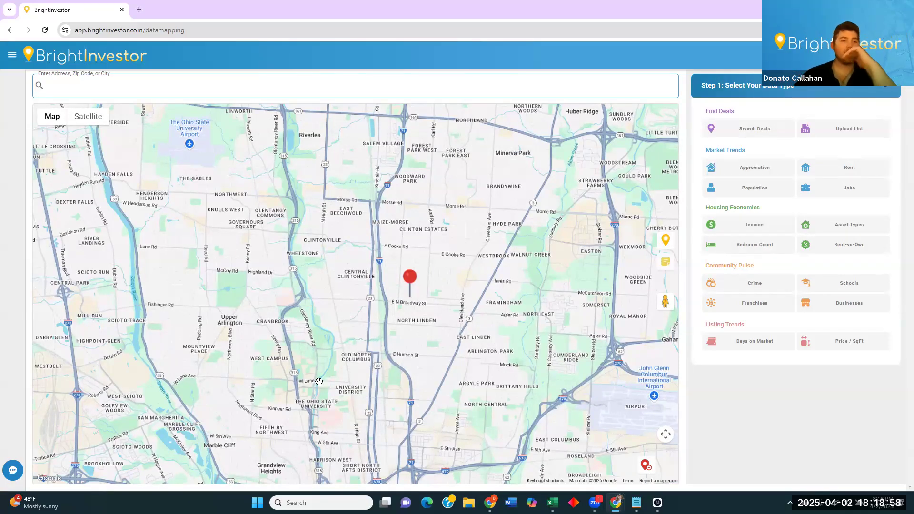
pyautogui.moveTo(347, 318); pyautogui.dragTo(364, 321)
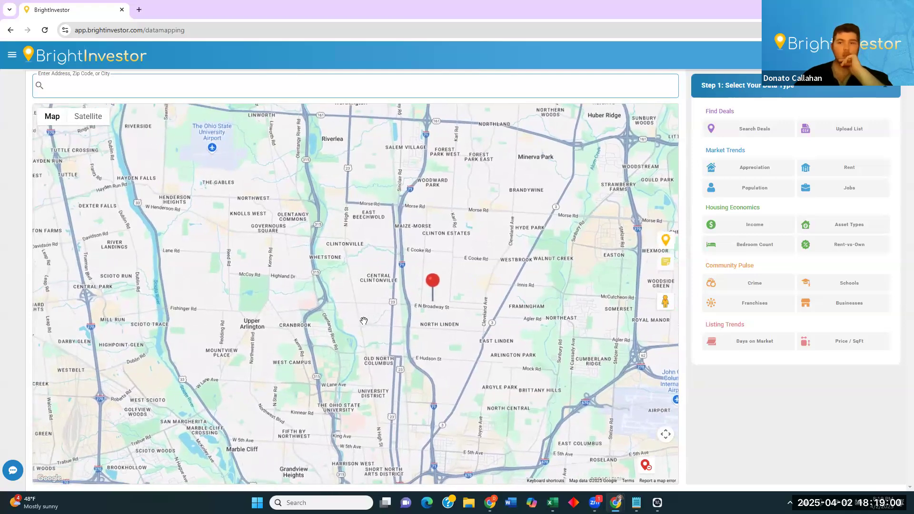
pyautogui.scroll(2, 412, 318)
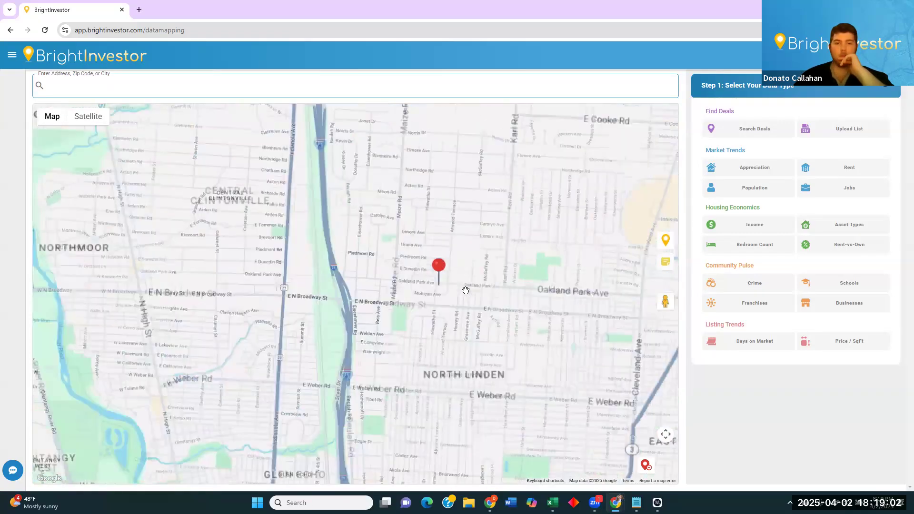
pyautogui.scroll(-3, 460, 288)
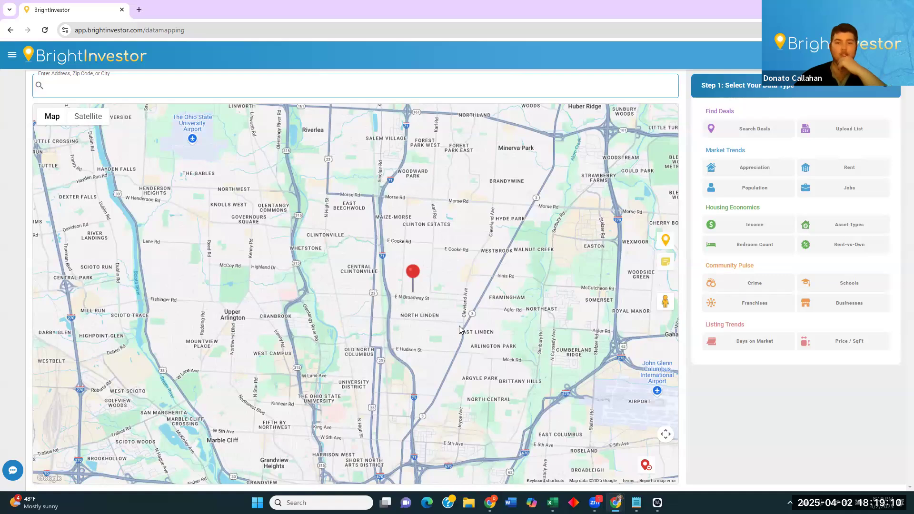
pyautogui.moveTo(459, 328); pyautogui.dragTo(489, 334)
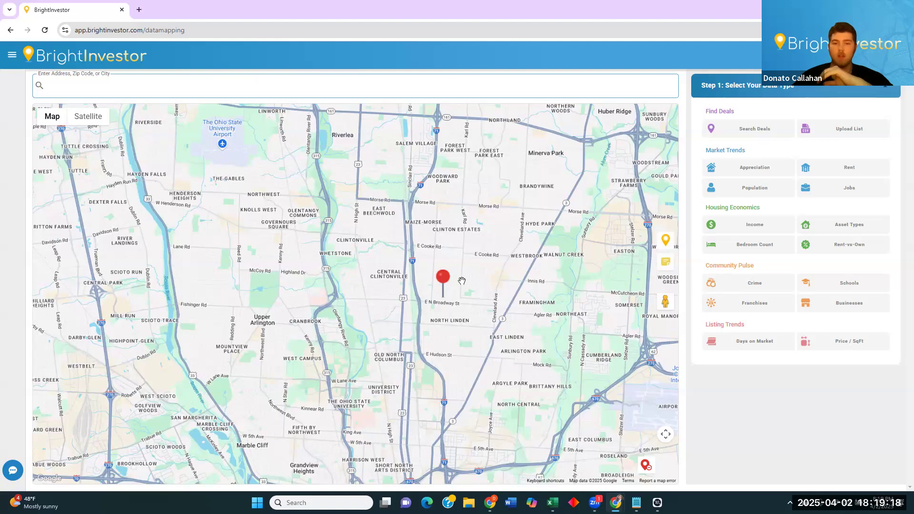
# Zoom the map out and reposition it over greater Columbus around the pin.
pyautogui.moveTo(446, 300)
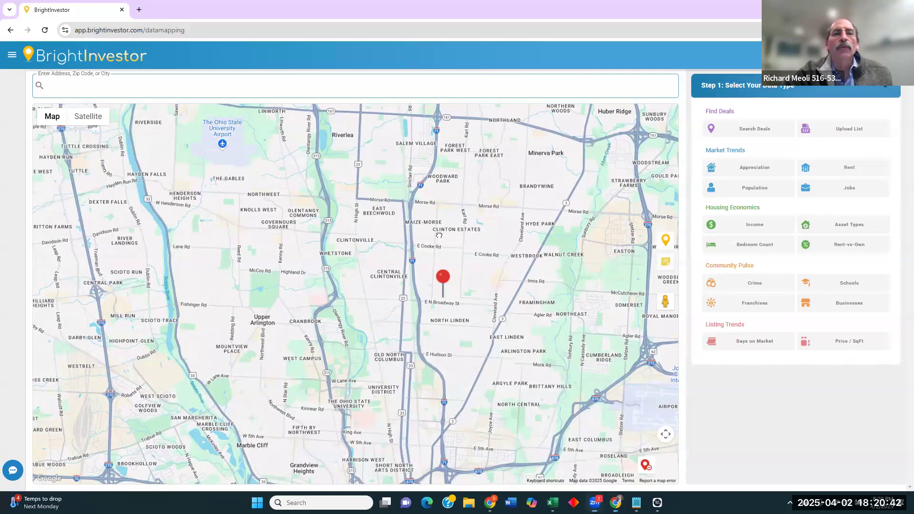
pyautogui.scroll(-1, 428, 264)
pyautogui.scroll(-2, 430, 265)
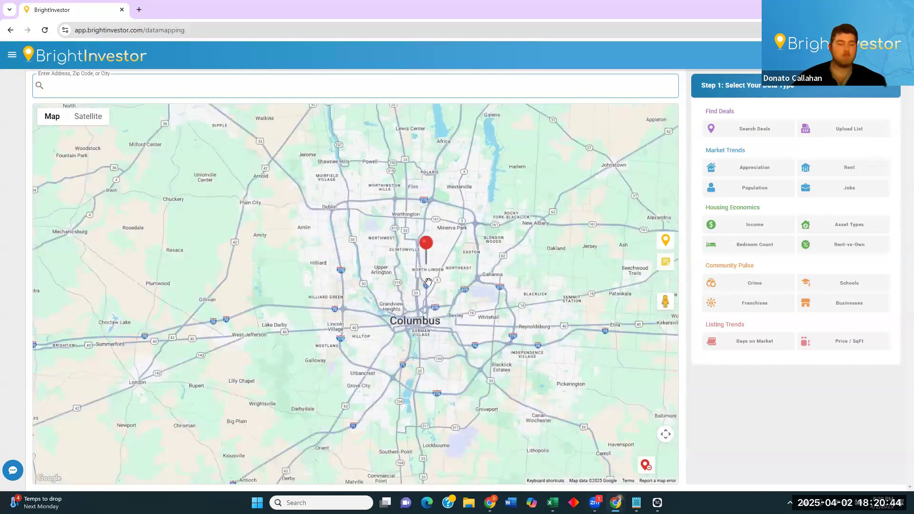
pyautogui.moveTo(422, 287); pyautogui.dragTo(422, 270)
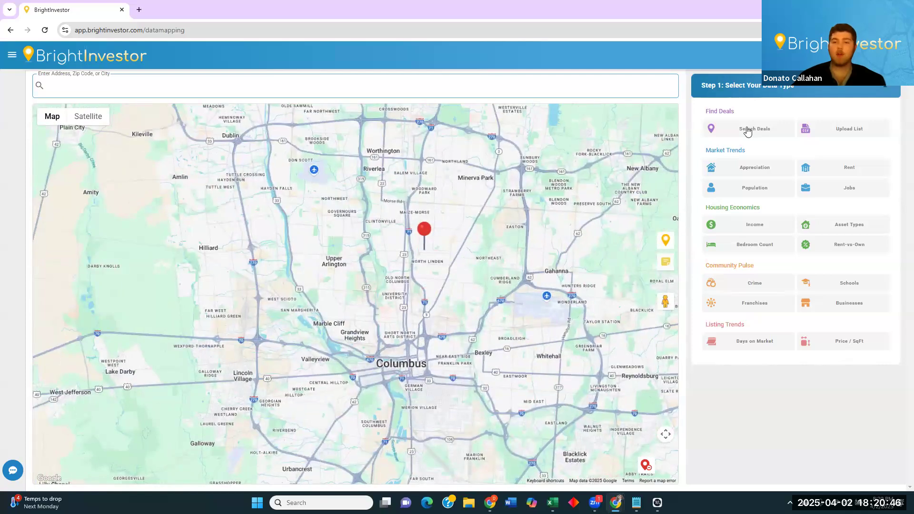
# Start a 3-mile deal search around the pin and expand all property and seller-motivation filters.
pyautogui.click(743, 129)
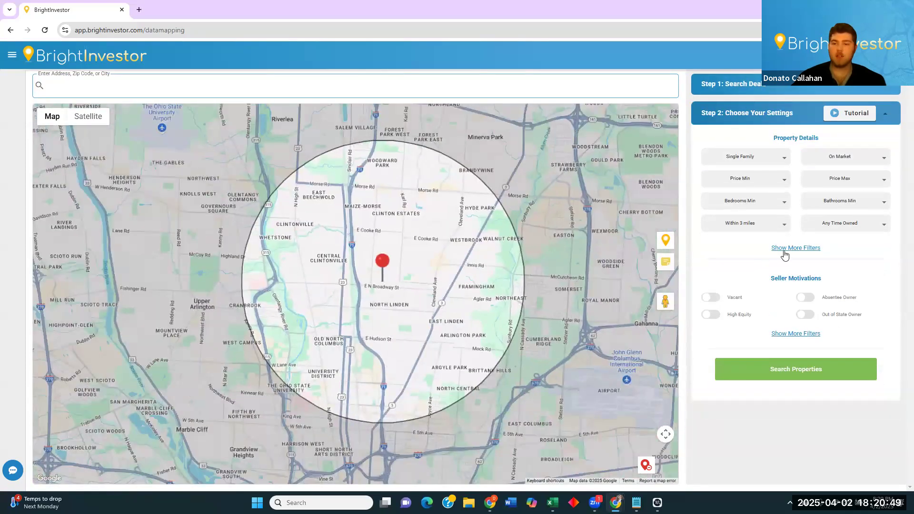
pyautogui.click(792, 248)
pyautogui.scroll(-1, 828, 267)
pyautogui.click(733, 248)
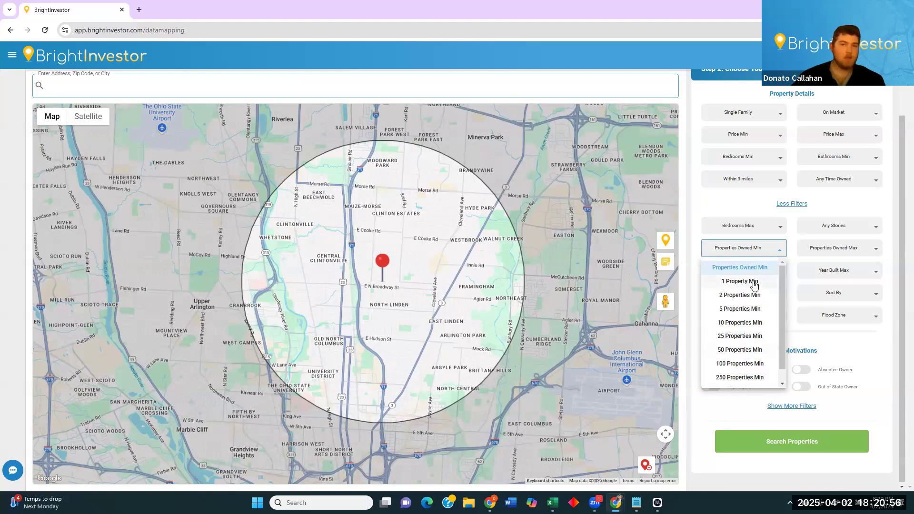
pyautogui.click(754, 208)
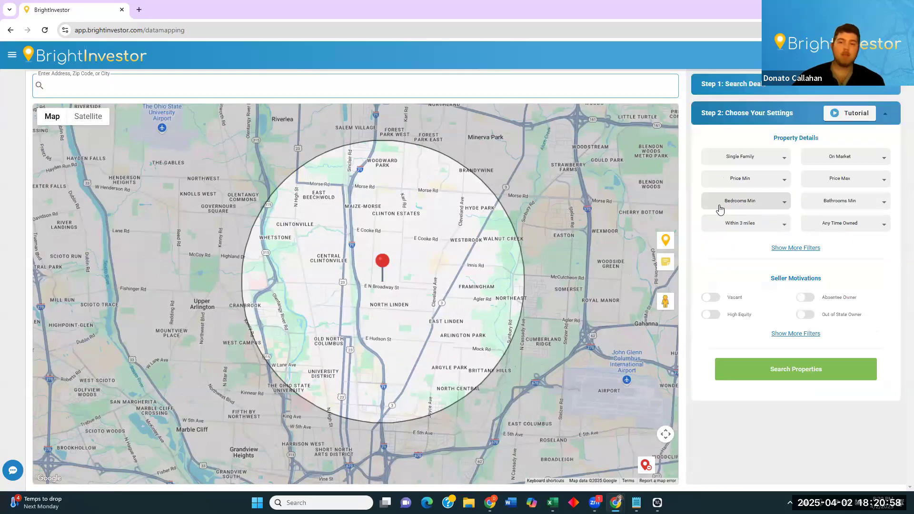
pyautogui.click(789, 247)
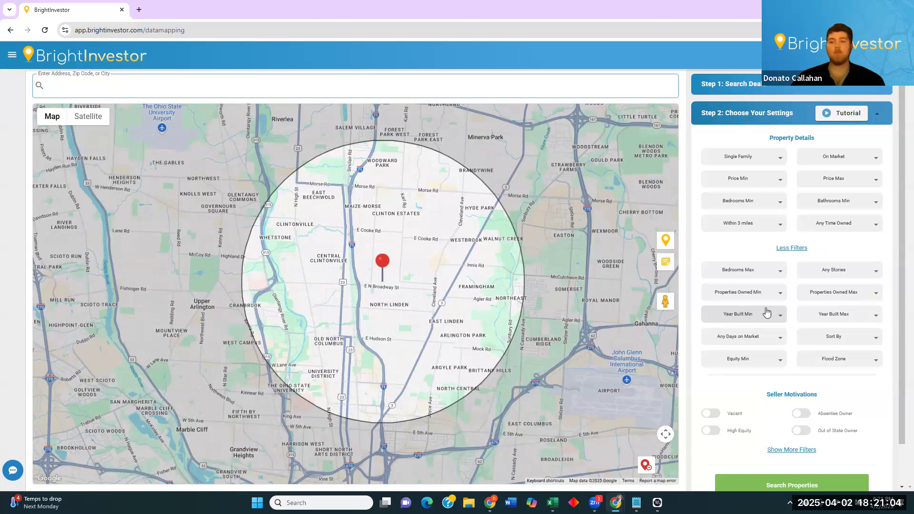
pyautogui.click(798, 449)
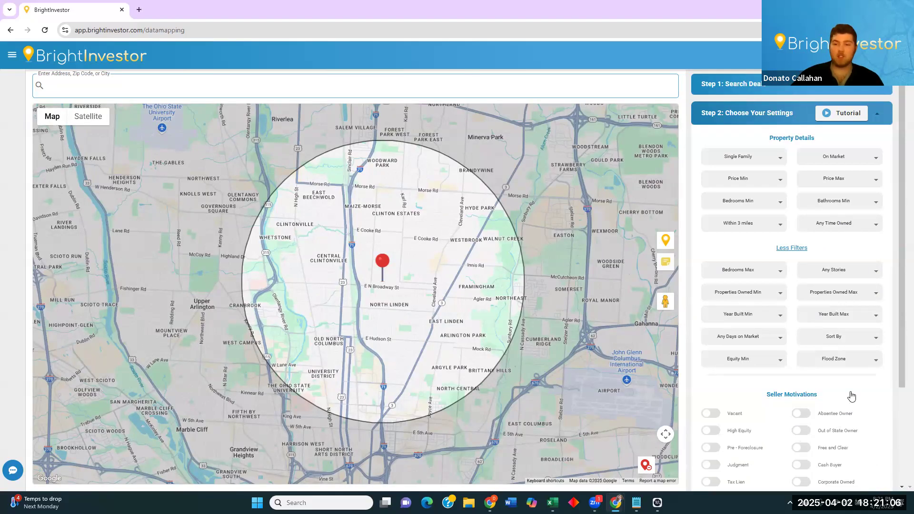
# Remove the 3-mile deal search circle, leaving only the North Linden pin.
pyautogui.scroll(-2, 851, 396)
pyautogui.scroll(1, 858, 127)
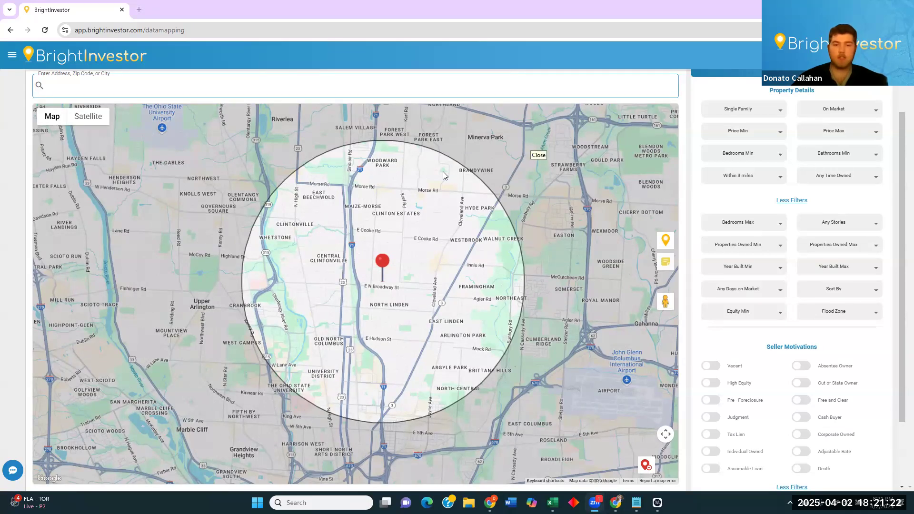
pyautogui.click(646, 462)
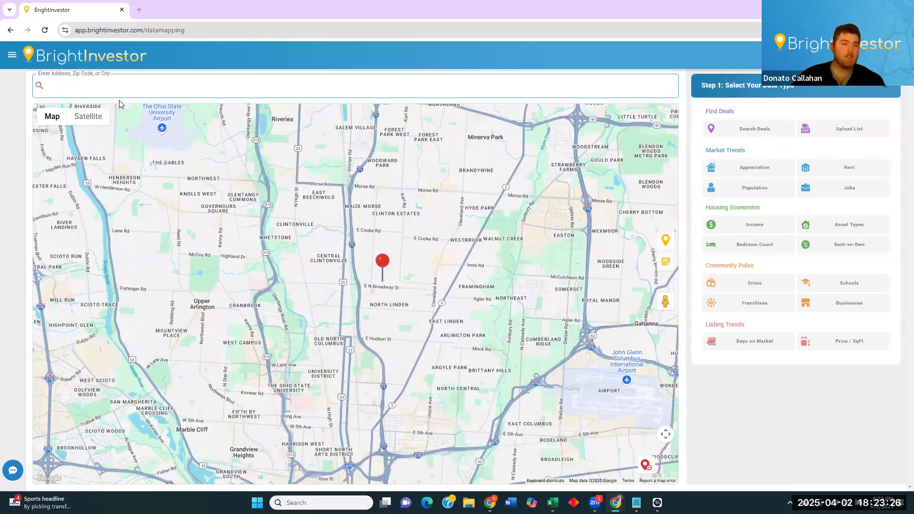
pyautogui.click(13, 470)
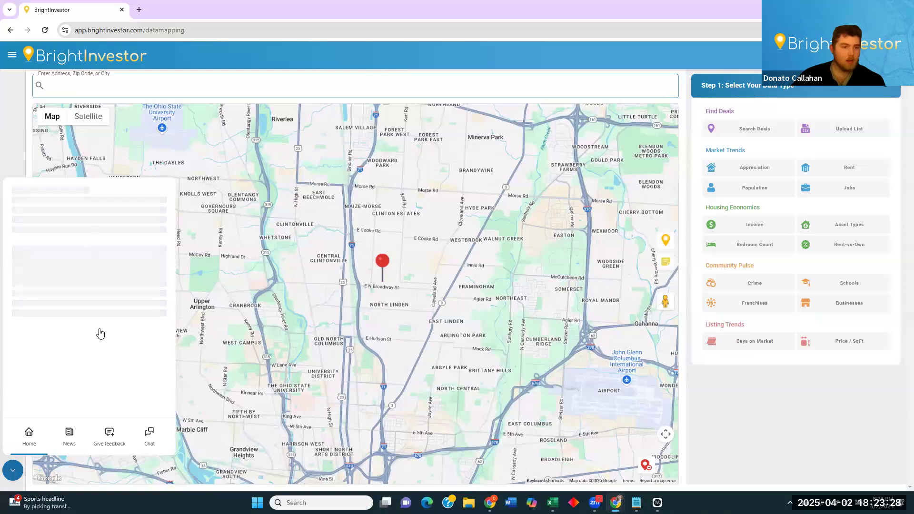
pyautogui.click(69, 433)
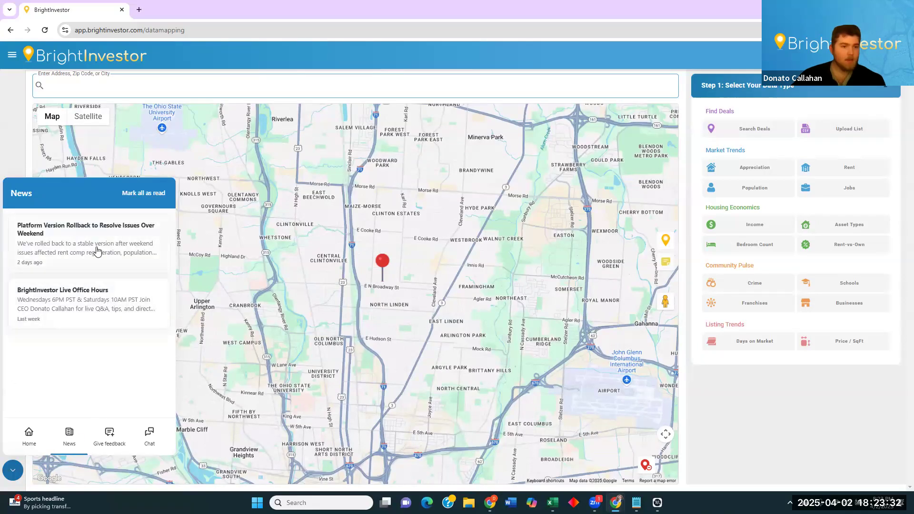
pyautogui.click(98, 261)
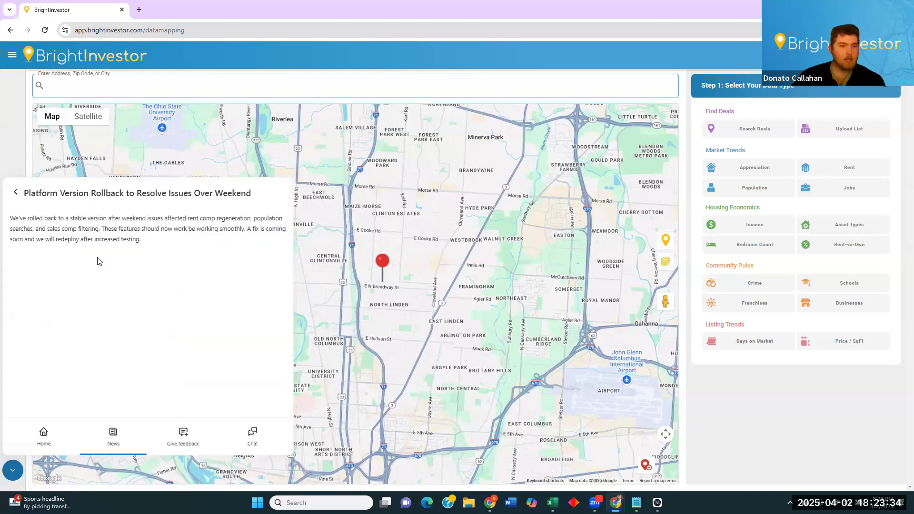
pyautogui.click(14, 471)
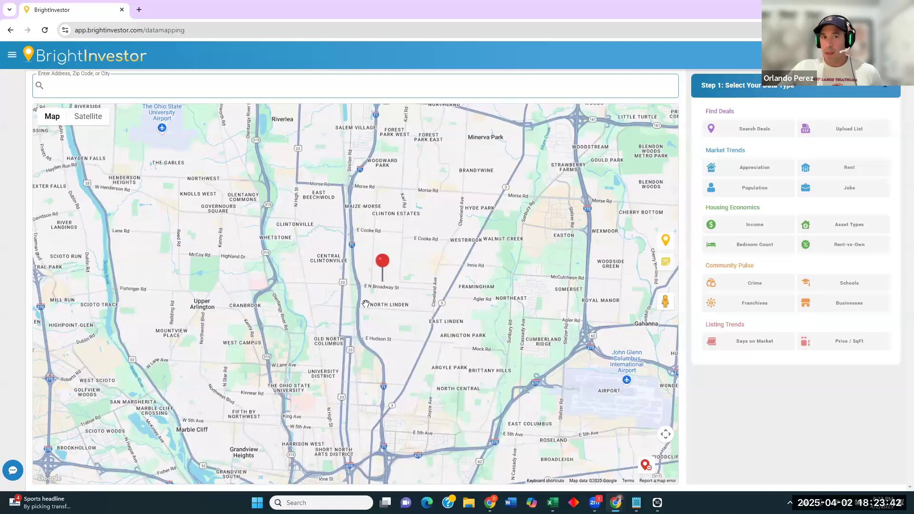
pyautogui.scroll(-2, 387, 290)
pyautogui.scroll(2, 388, 293)
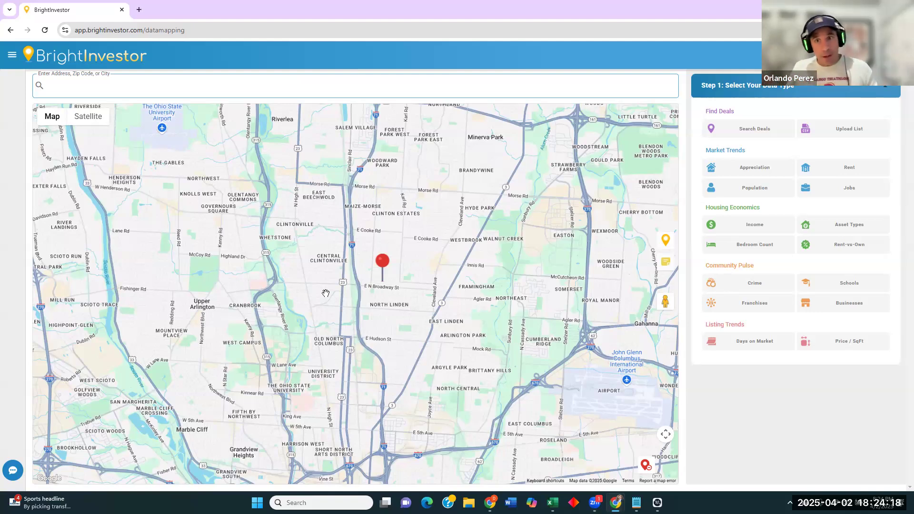
pyautogui.scroll(-2, 381, 299)
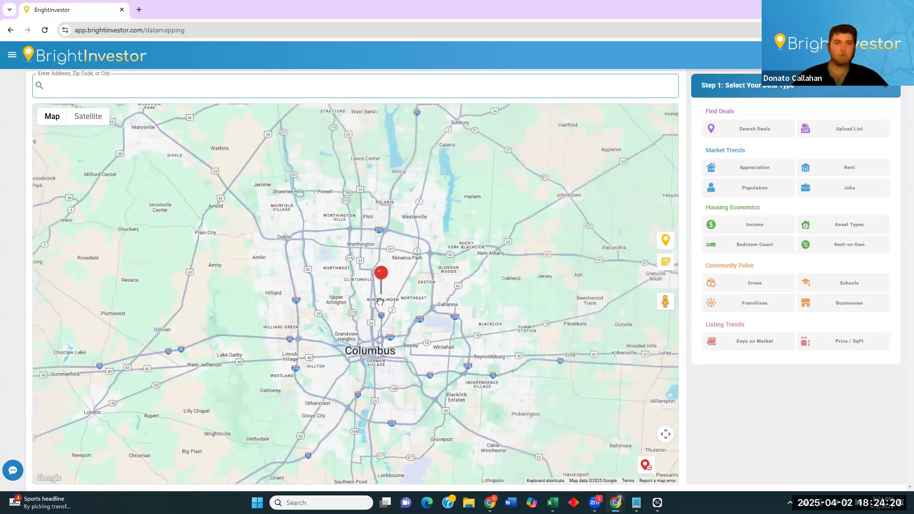
pyautogui.scroll(2, 380, 301)
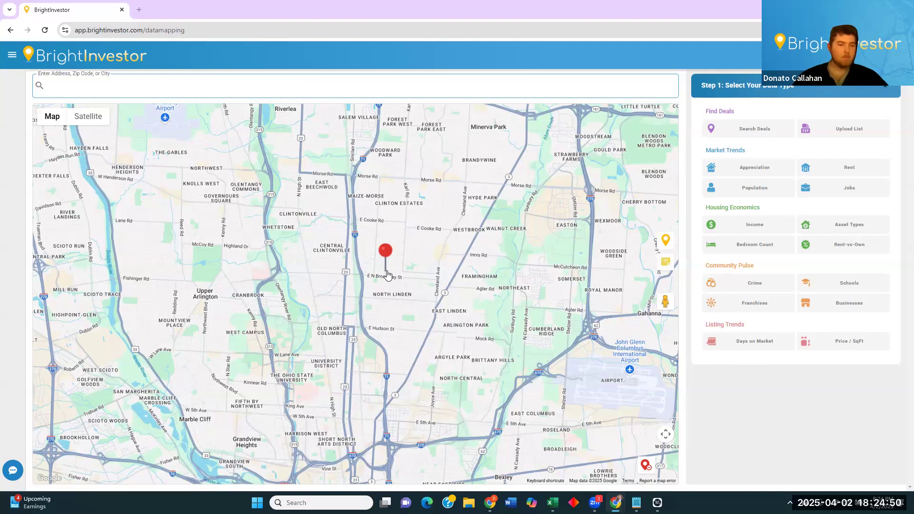
# Replace the Columbus search with Tampa, FL, USA and close the property details panel.
pyautogui.click(202, 91)
pyautogui.write('columbus')
pyautogui.moveTo(201, 91); pyautogui.dragTo(1, 84)
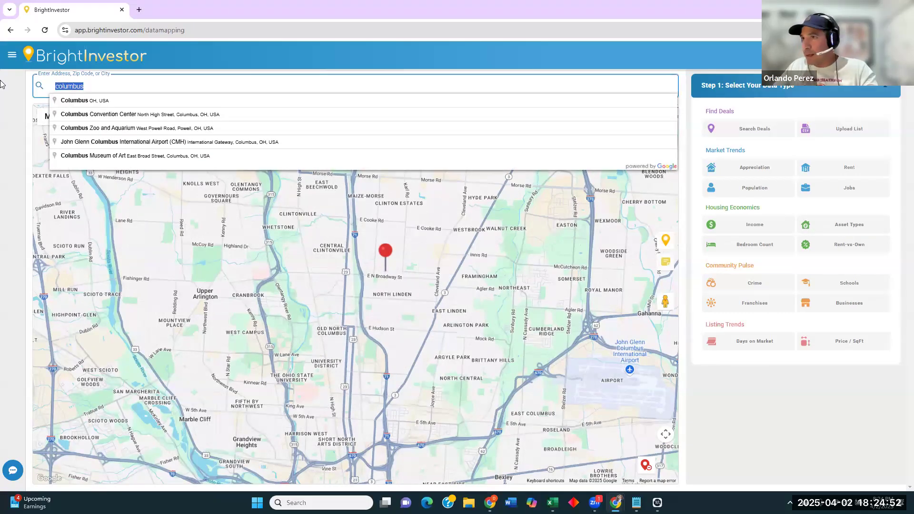
pyautogui.press('BackSpace')
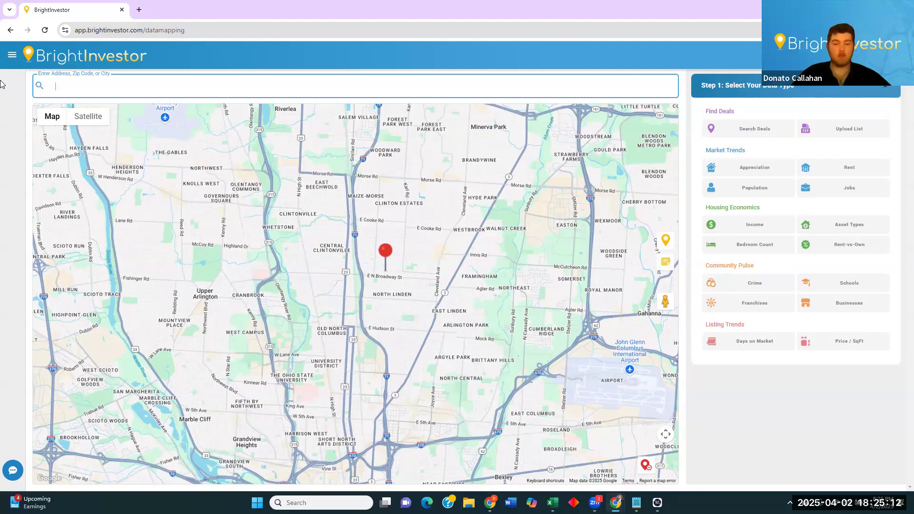
pyautogui.write('tampa')
pyautogui.click(70, 100)
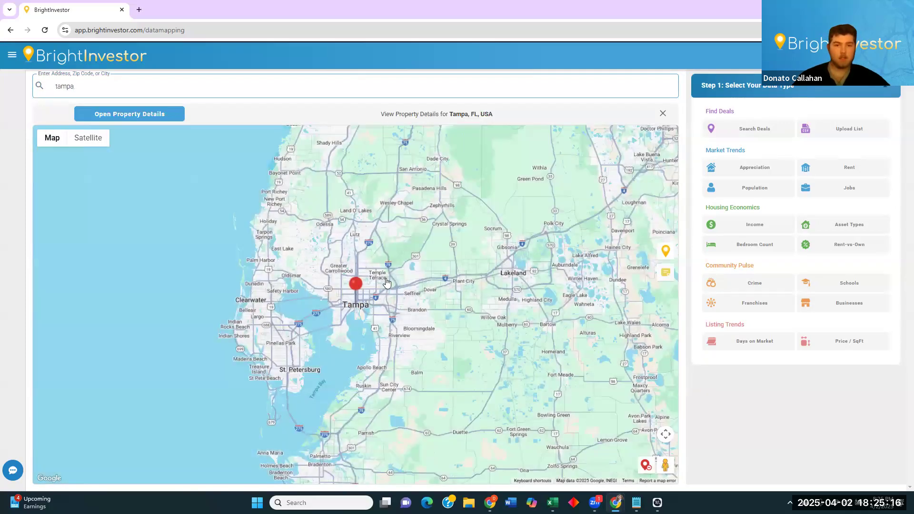
pyautogui.click(663, 114)
pyautogui.scroll(-1, 357, 241)
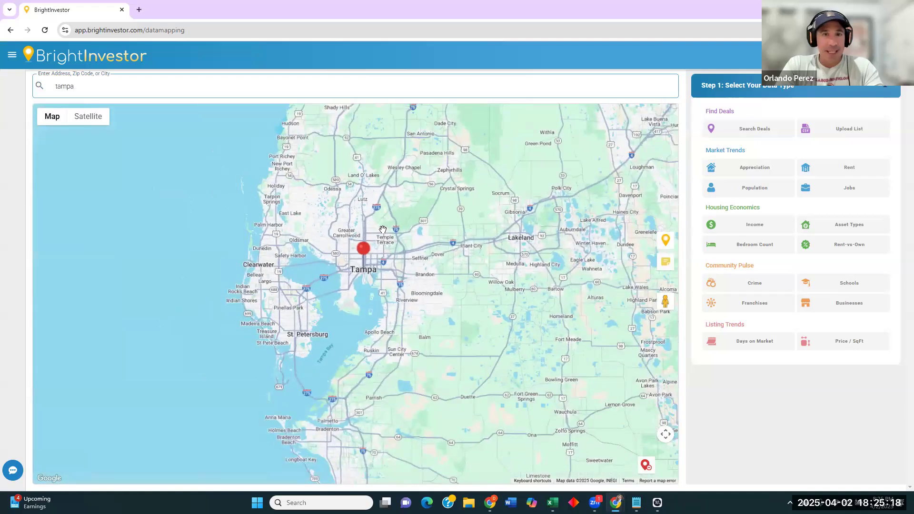
# Search zip 33613, choose 'Tampa, FL 33613, USA' and zoom in on its boundary.
pyautogui.moveTo(86, 86); pyautogui.dragTo(2, 94)
pyautogui.write('3361')
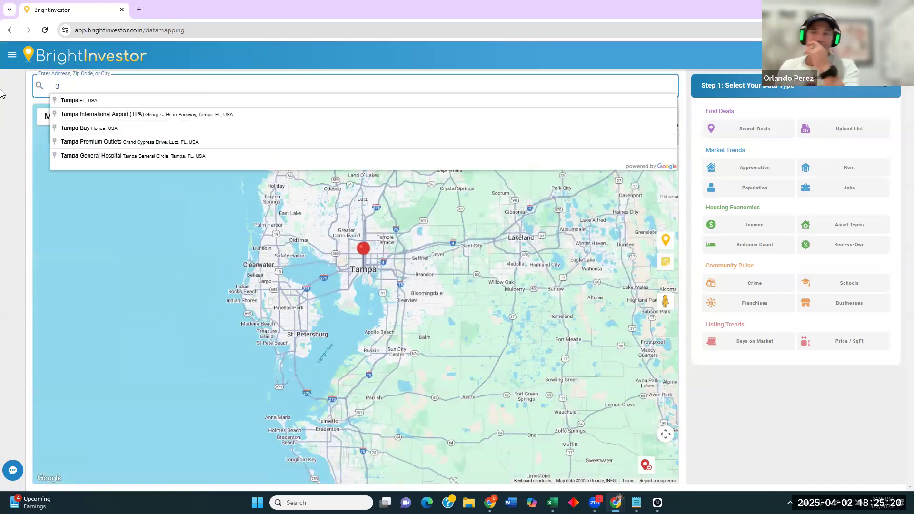
pyautogui.write('3')
pyautogui.click(143, 101)
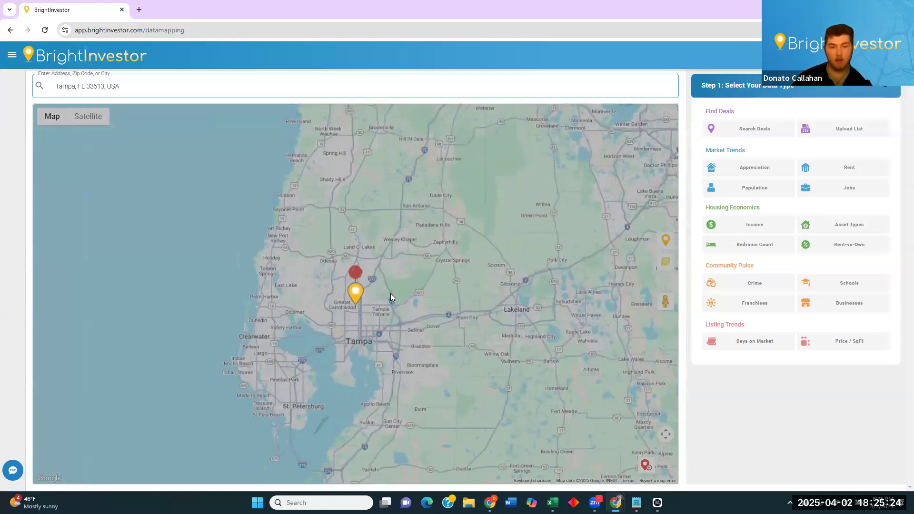
pyautogui.scroll(2, 364, 298)
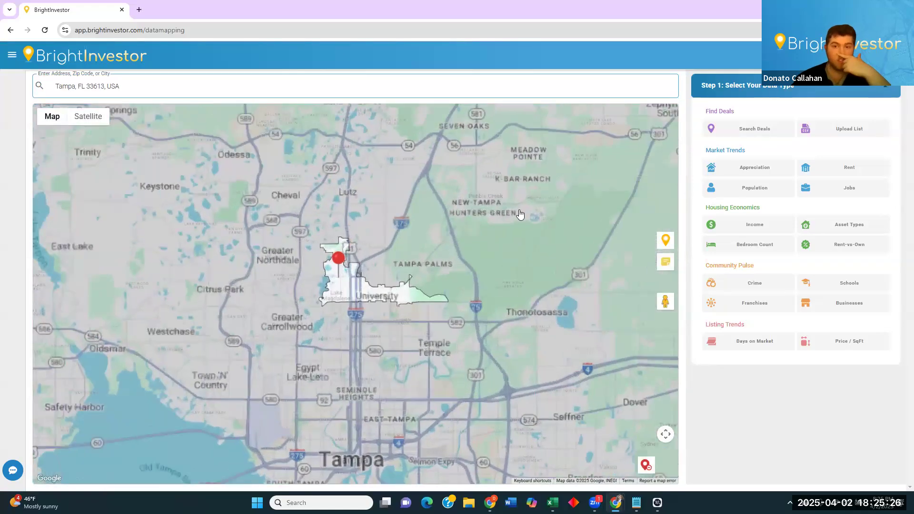
# Generate a Tampa median price appreciation map for 01/2016–04/2025, showing 72.85% total growth.
pyautogui.click(750, 173)
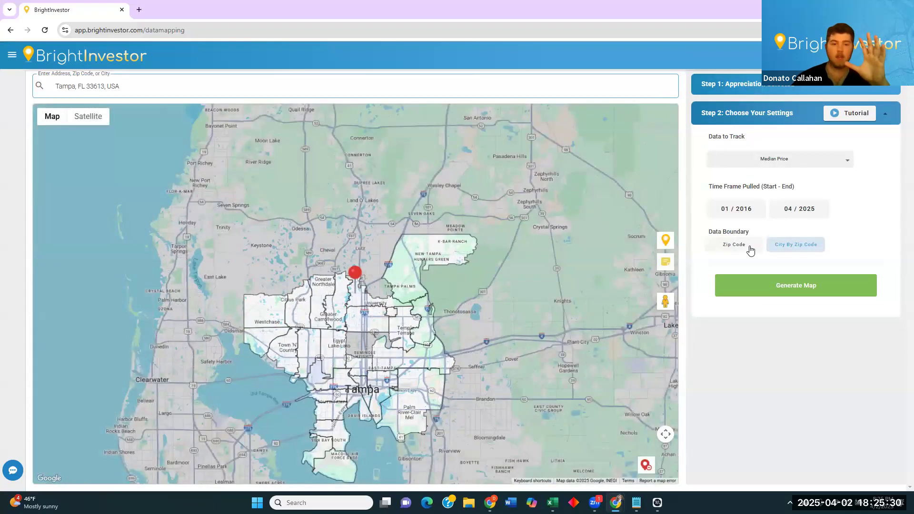
pyautogui.moveTo(463, 324); pyautogui.dragTo(478, 288)
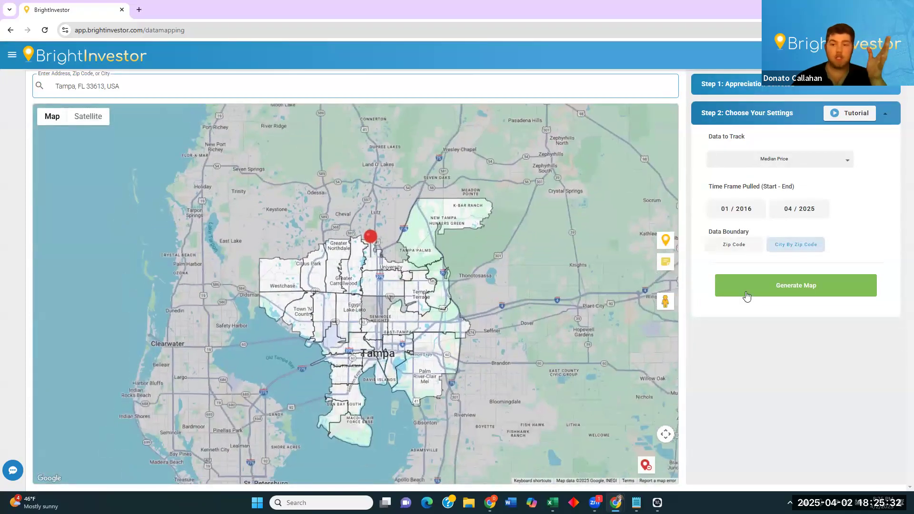
pyautogui.click(806, 292)
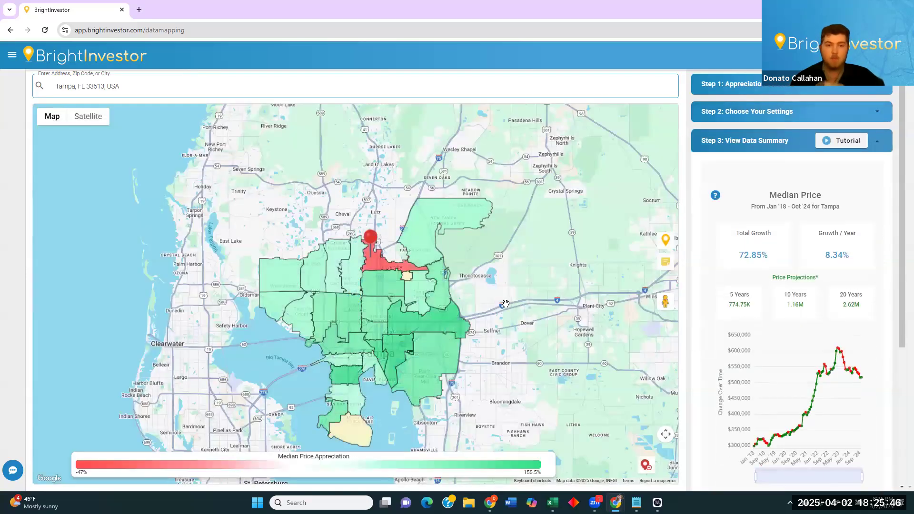
# Pan and zoom the appreciation map to view zip 33637's price popup and the red 33613 zone.
pyautogui.moveTo(497, 279); pyautogui.dragTo(535, 246)
pyautogui.click(459, 237)
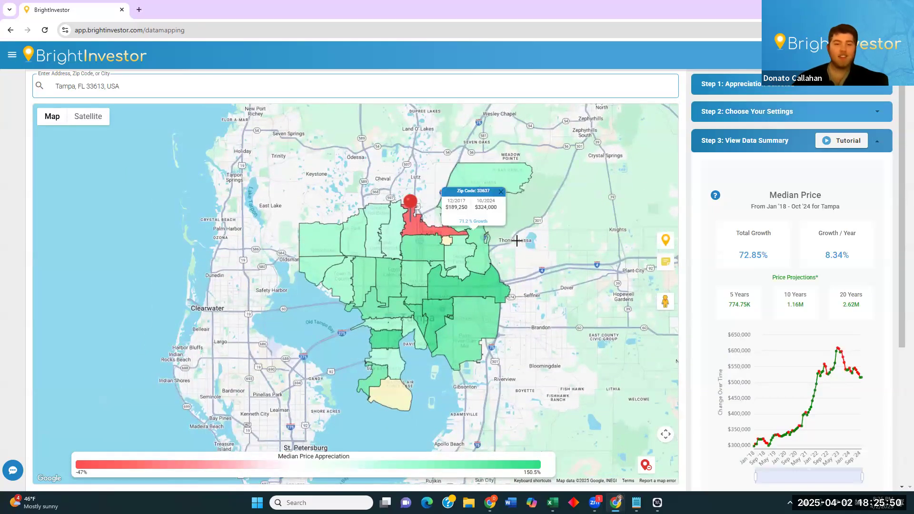
pyautogui.scroll(2, 530, 206)
pyautogui.moveTo(617, 161); pyautogui.dragTo(608, 243)
pyautogui.moveTo(408, 256)
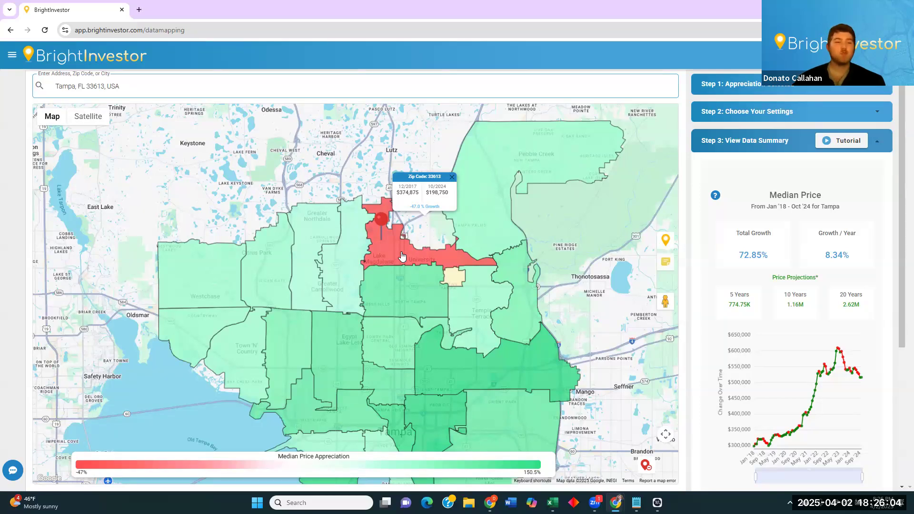
pyautogui.moveTo(614, 339); pyautogui.dragTo(594, 333)
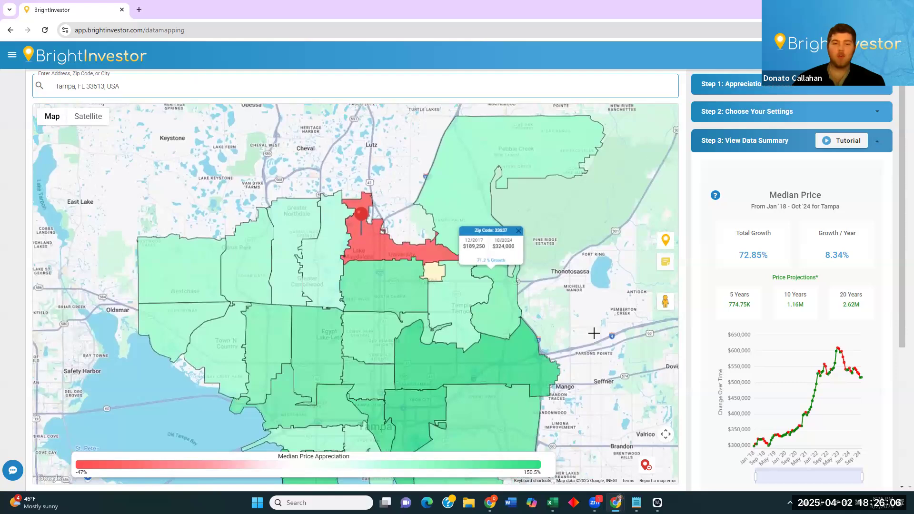
# Scroll the summary panel down to the table of zip codes ranked by growth.
pyautogui.scroll(-2, 572, 303)
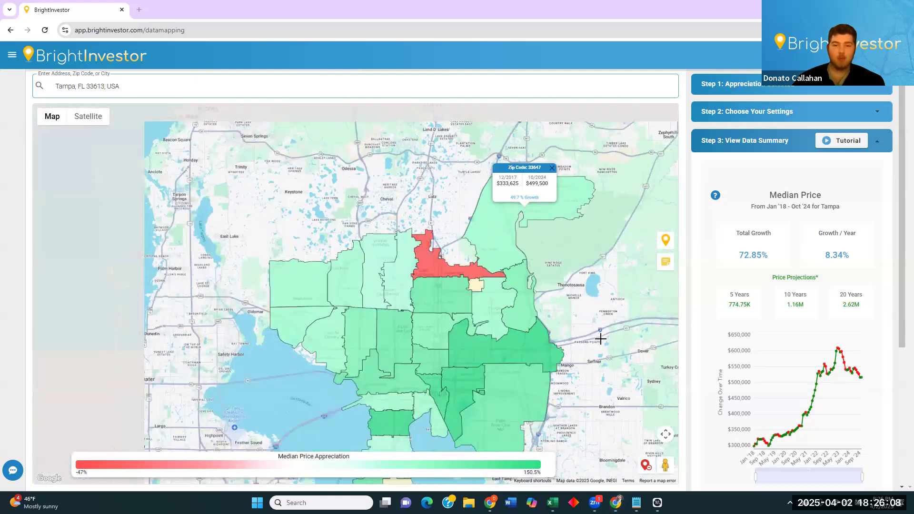
pyautogui.scroll(-1, 880, 258)
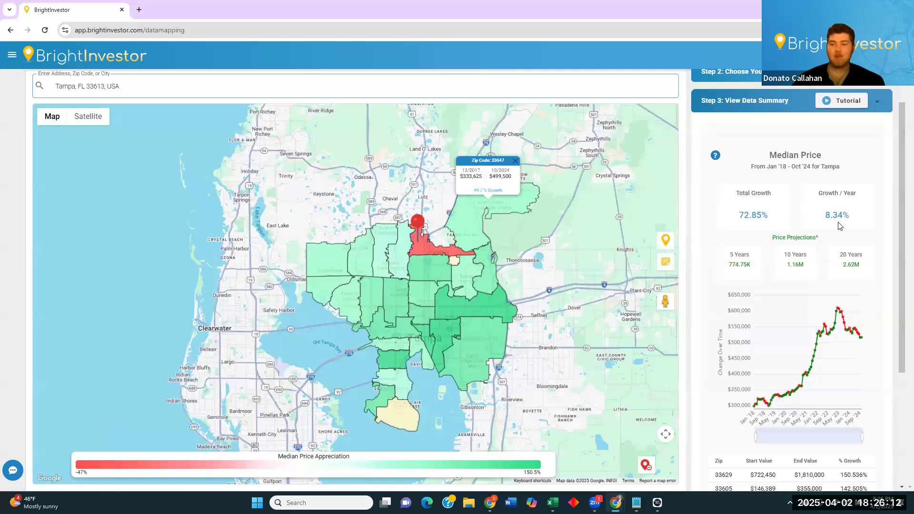
pyautogui.moveTo(901, 335); pyautogui.dragTo(897, 390)
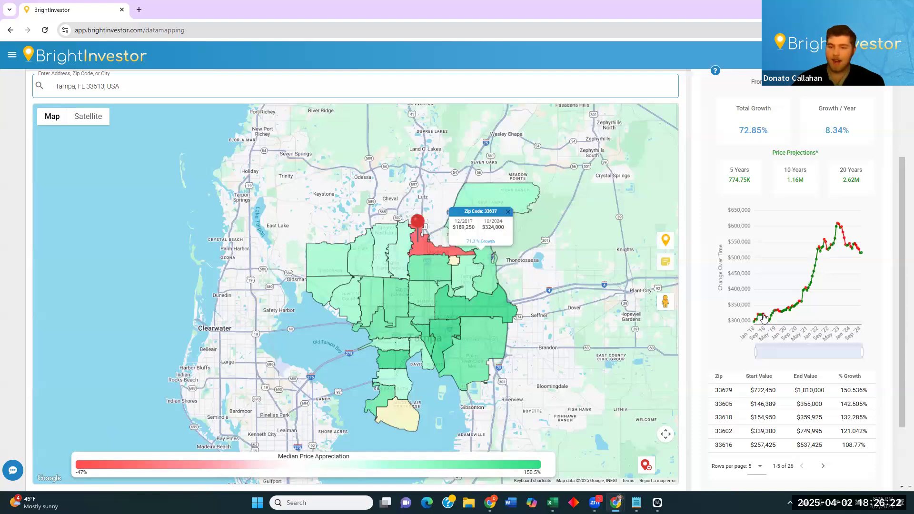
pyautogui.moveTo(798, 311)
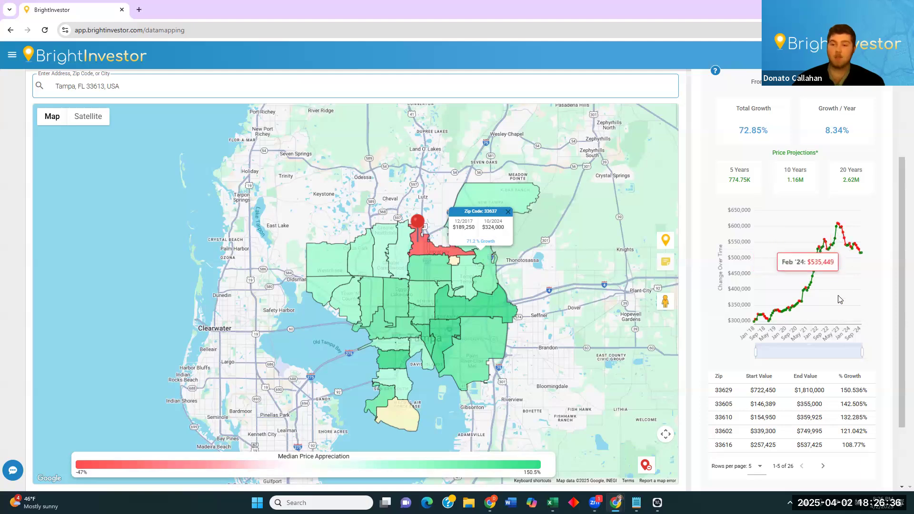
# Narrow the price chart to recent years, then restore its full date range.
pyautogui.moveTo(756, 351); pyautogui.dragTo(818, 344)
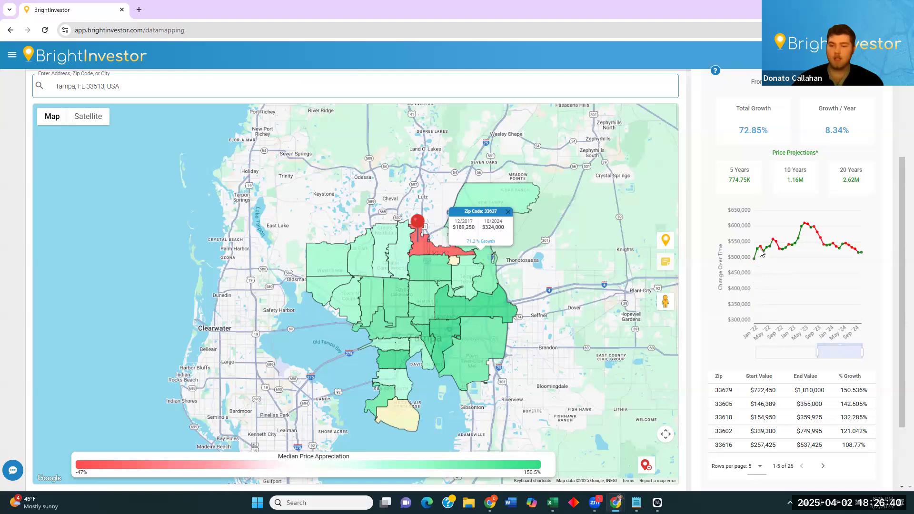
pyautogui.moveTo(758, 250)
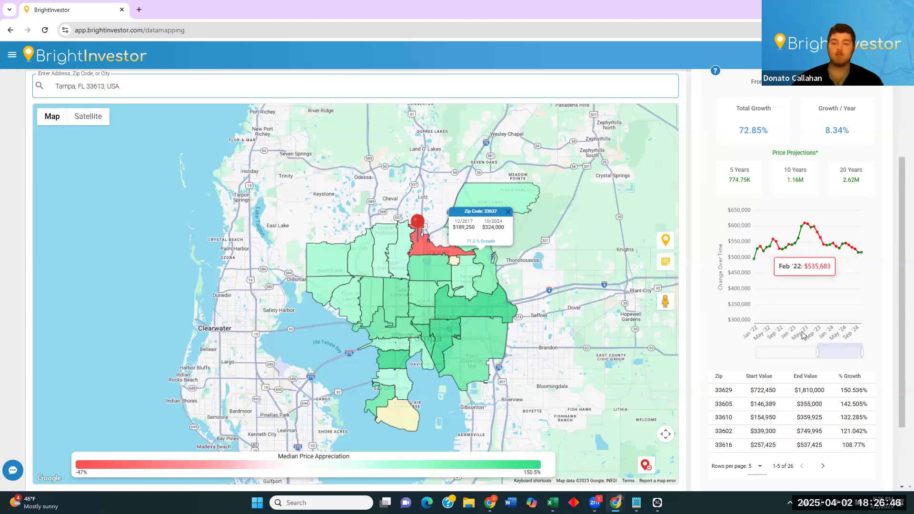
pyautogui.moveTo(806, 351); pyautogui.dragTo(755, 351)
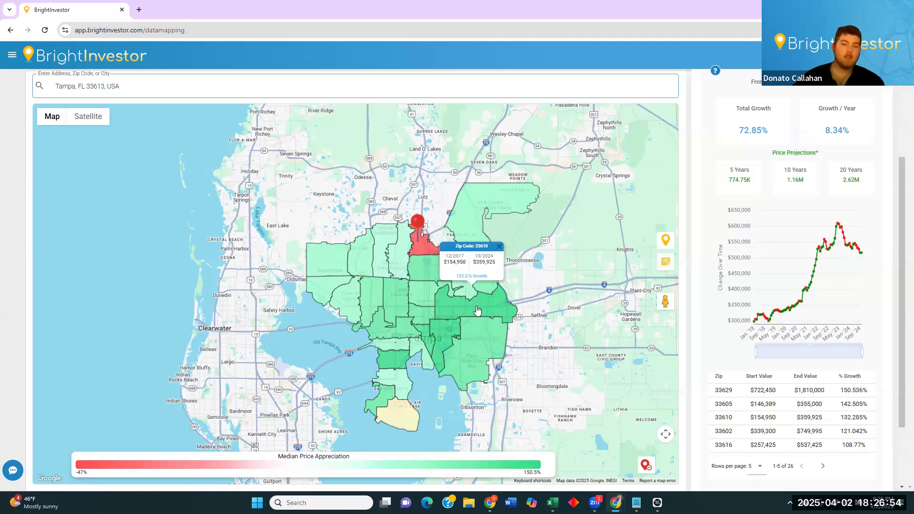
# Show zip 33613's price details (-47.0% growth) and zoom in closely on its zone.
pyautogui.click(420, 253)
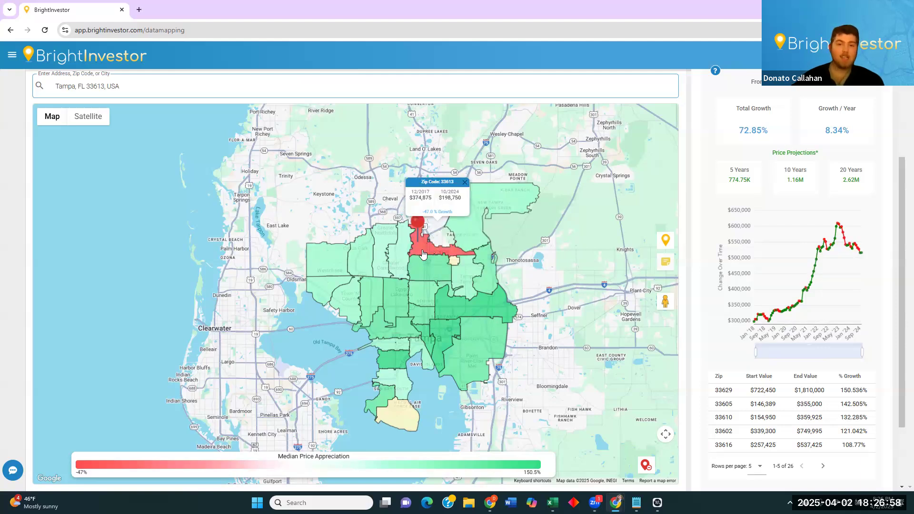
pyautogui.scroll(5, 423, 253)
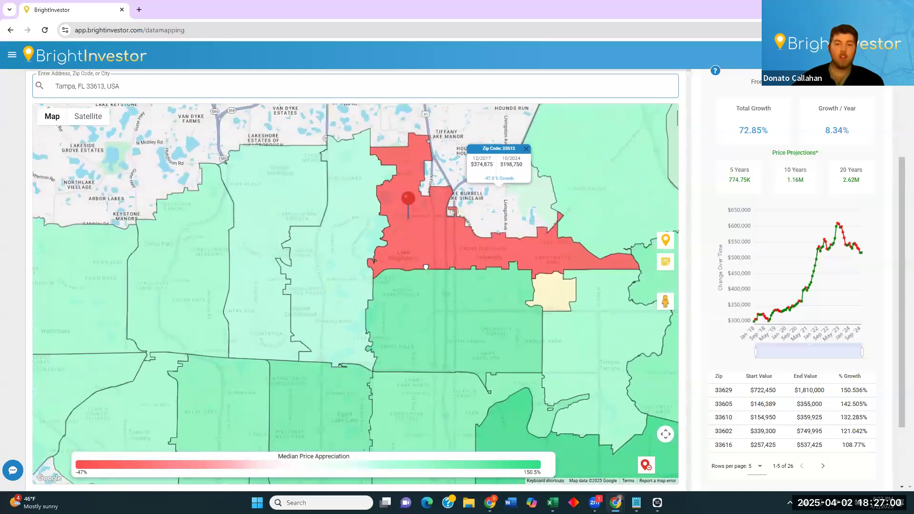
pyautogui.moveTo(426, 267); pyautogui.dragTo(386, 282)
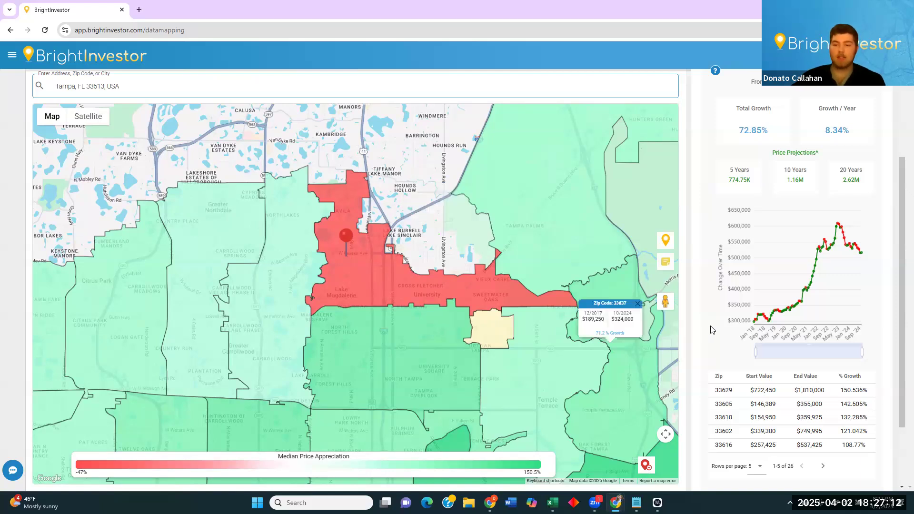
pyautogui.scroll(3, 710, 331)
pyautogui.scroll(-5, 712, 334)
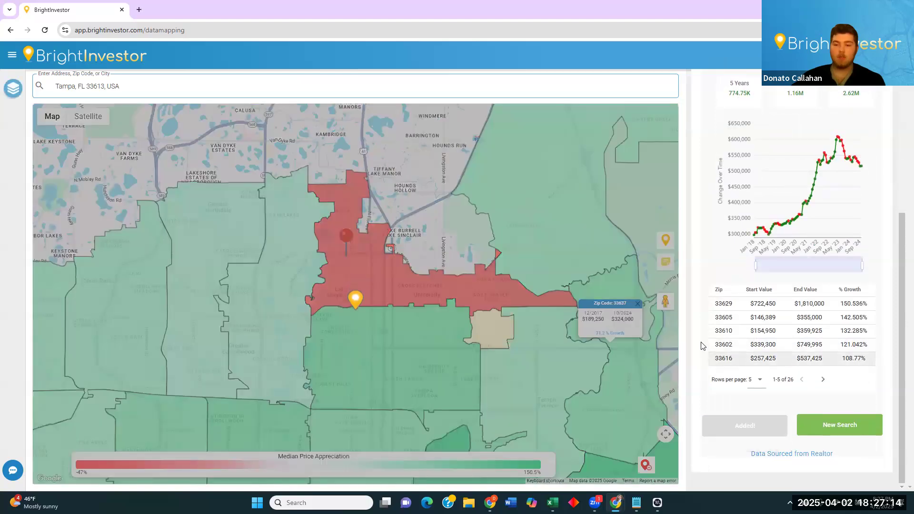
pyautogui.scroll(4, 700, 310)
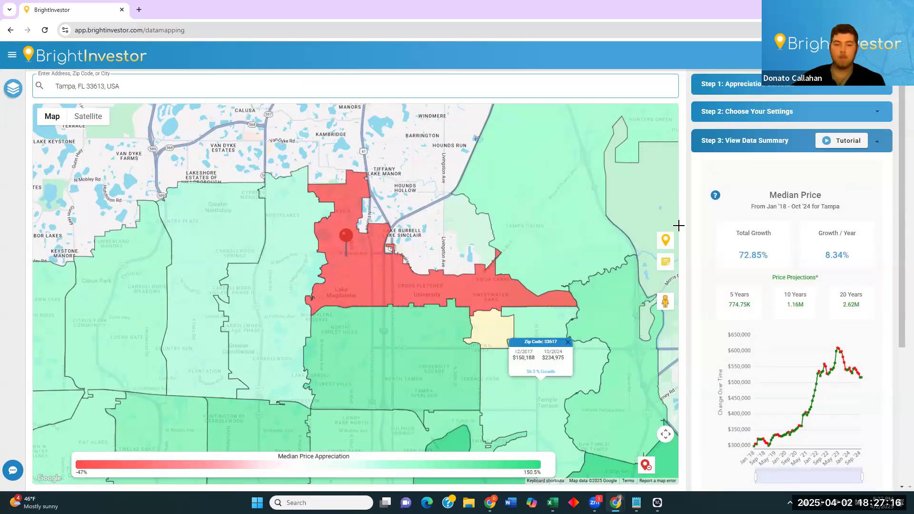
# Switch the data type to Population with Zip Code boundaries and generate the 33613 map.
pyautogui.click(749, 105)
pyautogui.click(747, 89)
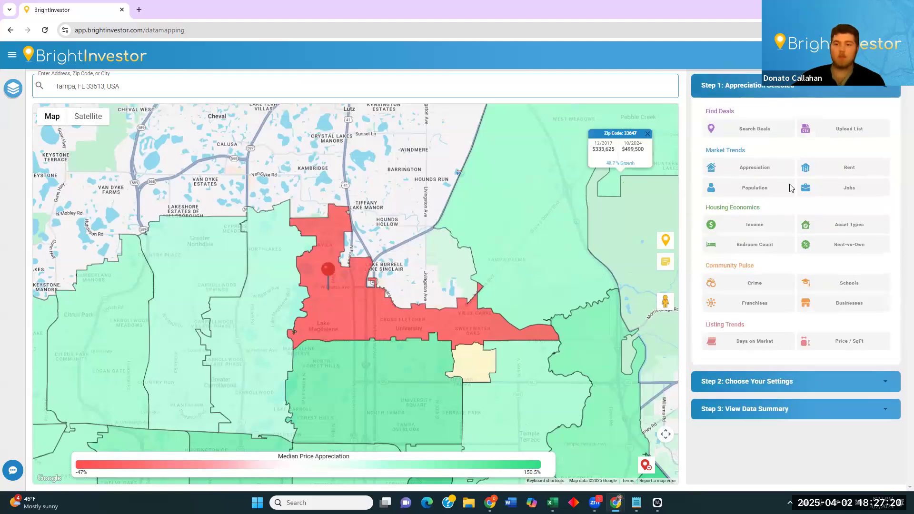
pyautogui.click(764, 187)
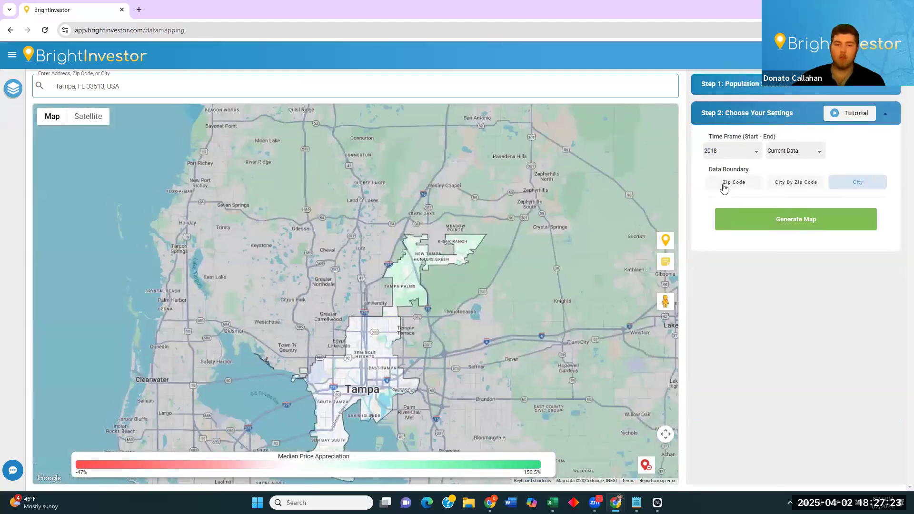
pyautogui.click(724, 186)
pyautogui.scroll(3, 352, 280)
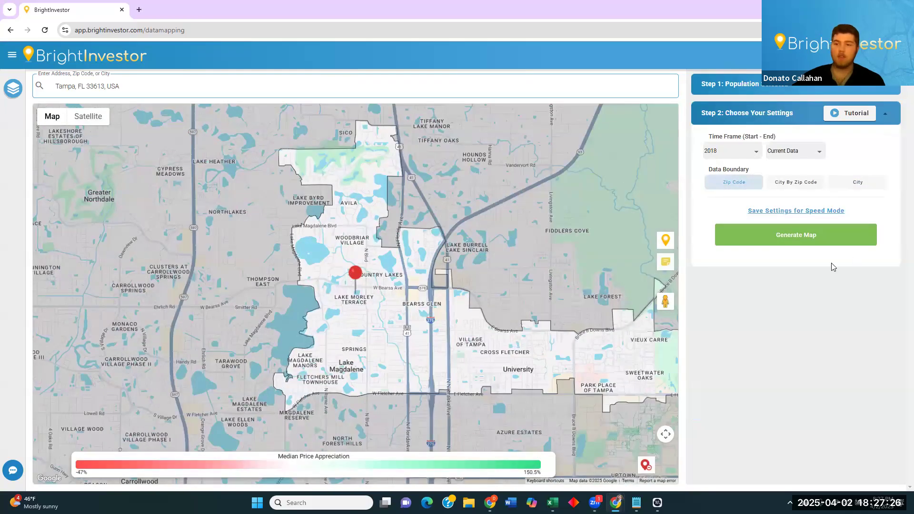
pyautogui.click(812, 244)
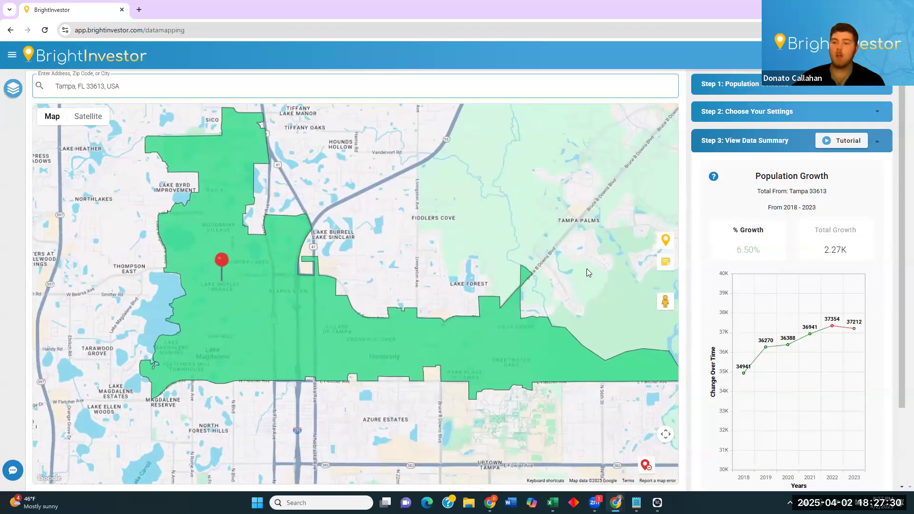
# Check the Population Growth help tip, then reopen the population map's Step 2 settings.
pyautogui.moveTo(901, 270); pyautogui.dragTo(901, 273)
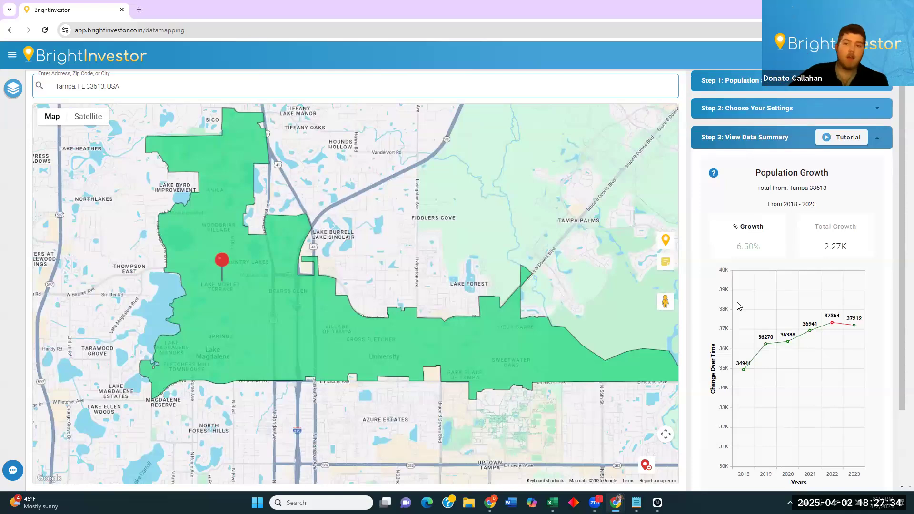
pyautogui.moveTo(715, 175)
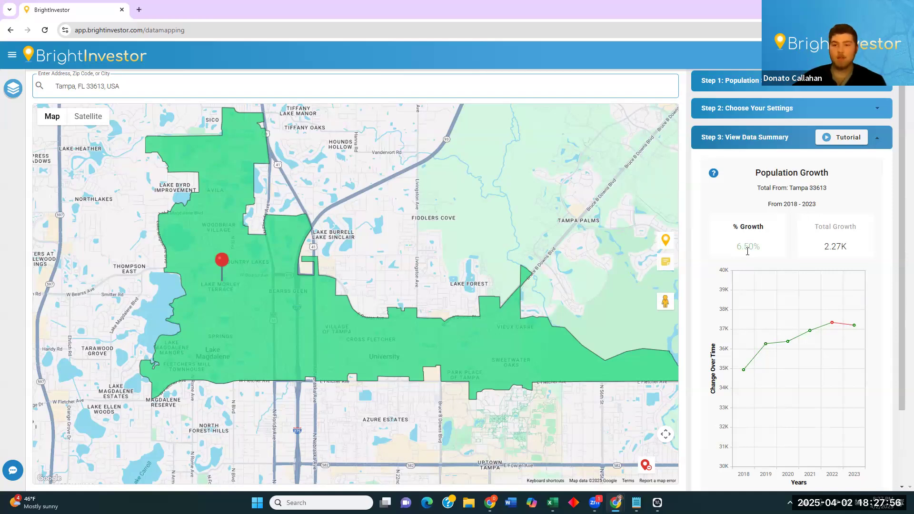
pyautogui.click(771, 108)
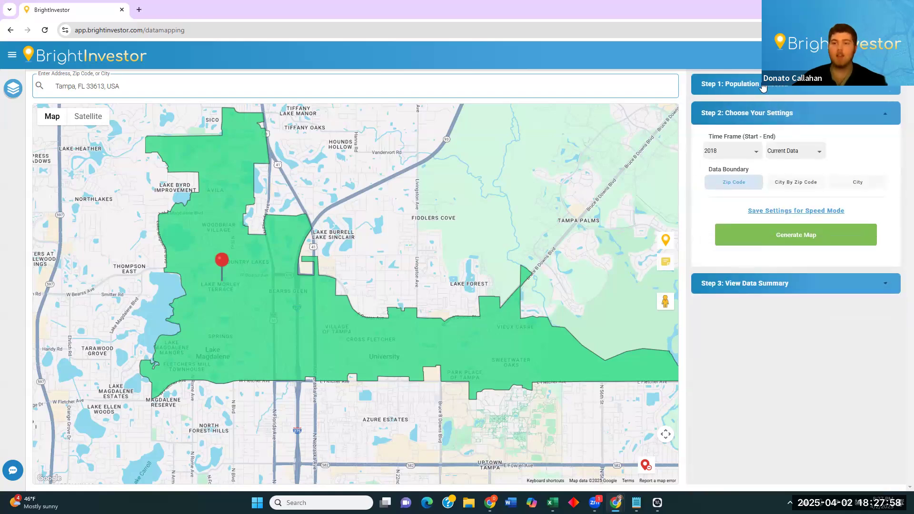
# Switch from Rent Growth to Asset Types, listing Total House Units with zip code boundaries.
pyautogui.click(763, 84)
pyautogui.click(850, 169)
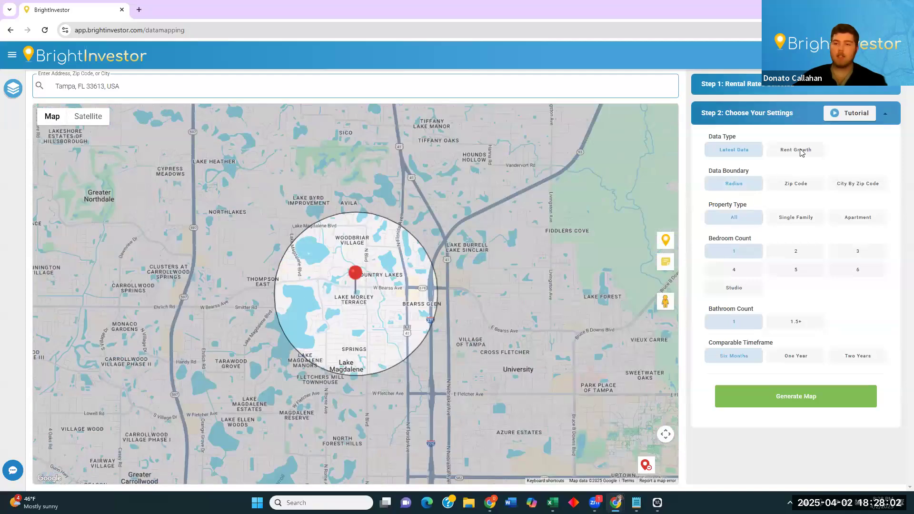
pyautogui.click(800, 150)
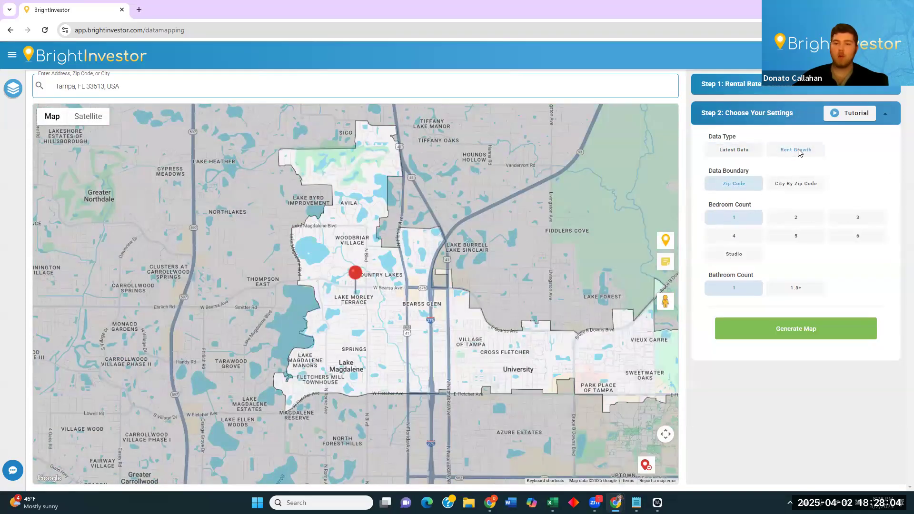
pyautogui.click(768, 95)
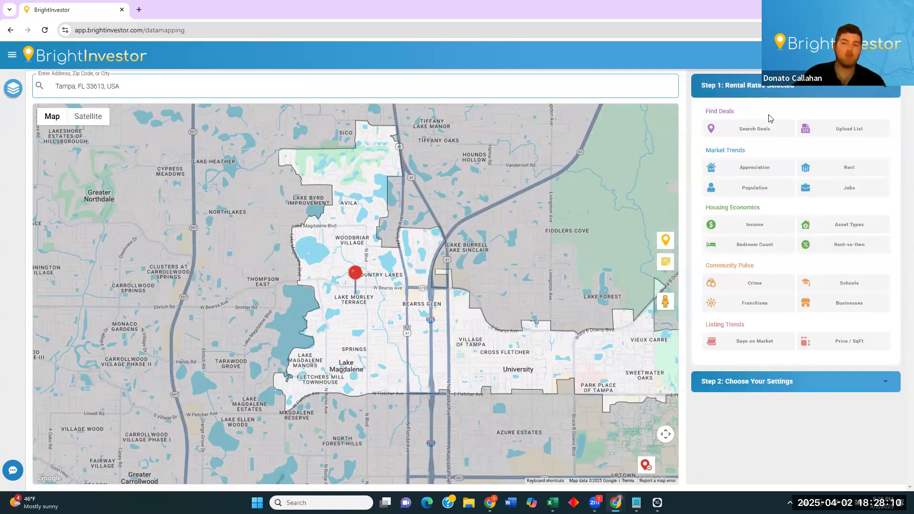
pyautogui.click(852, 229)
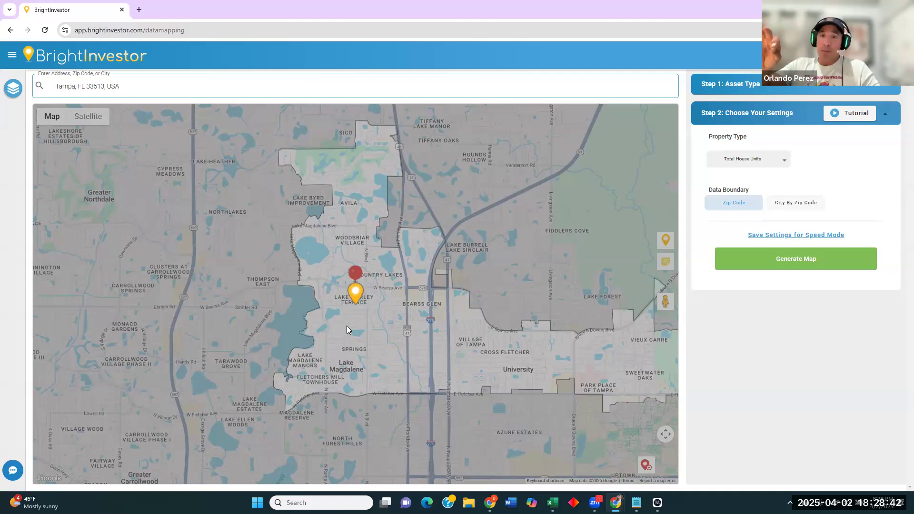
# Reload the data map and set the searched location to Tampa, FL, USA.
pyautogui.click(45, 31)
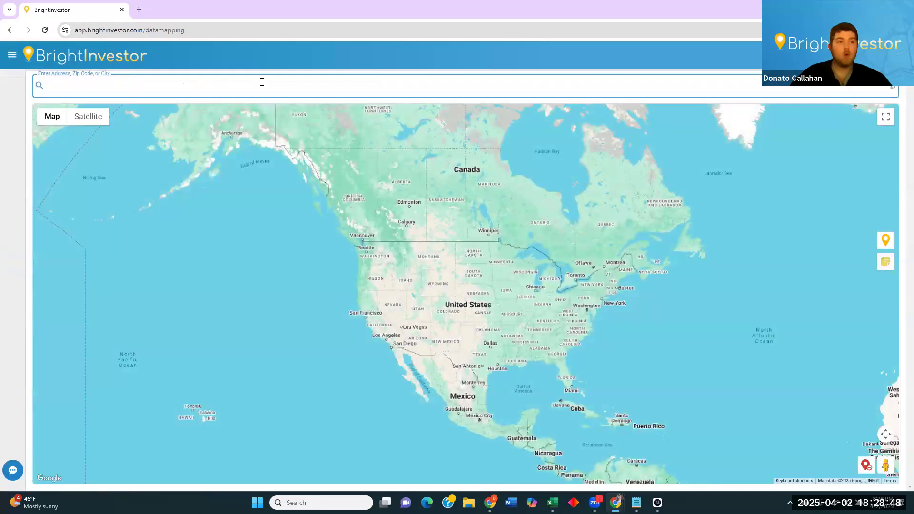
pyautogui.write('tampa')
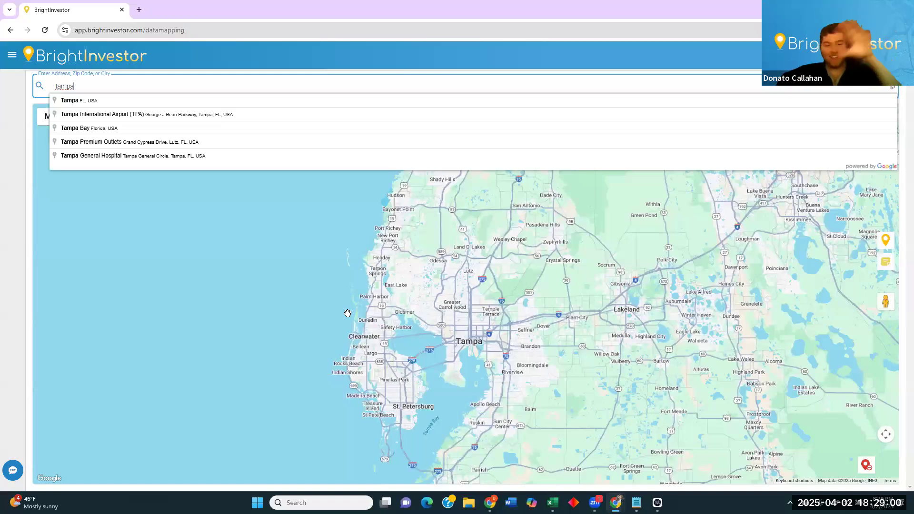
pyautogui.moveTo(404, 271); pyautogui.dragTo(396, 172)
pyautogui.click(127, 85)
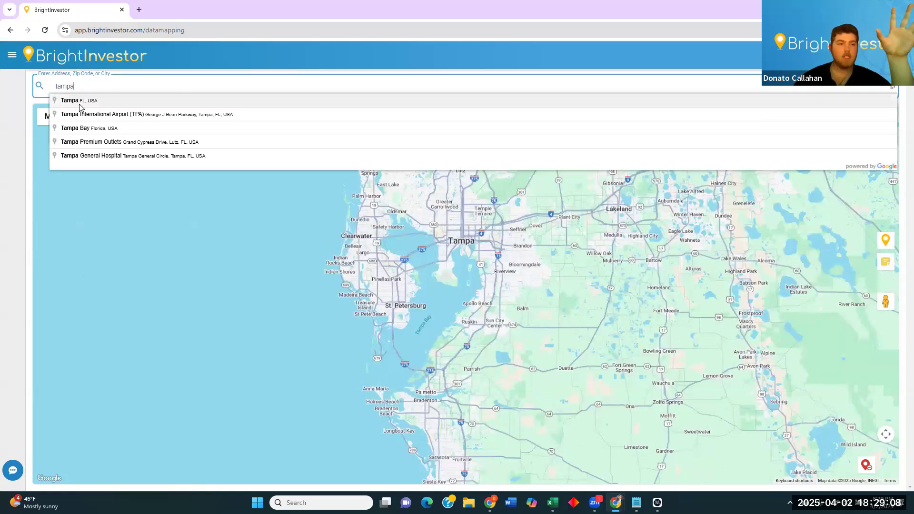
pyautogui.click(99, 102)
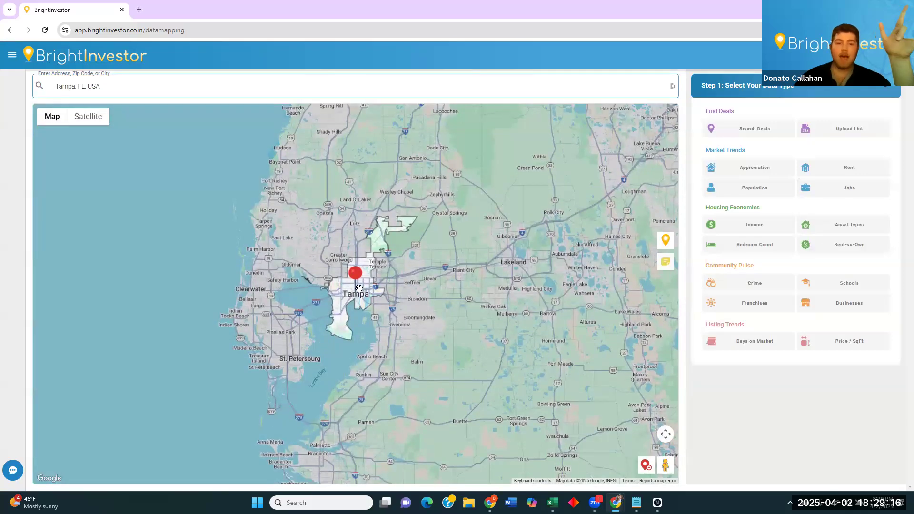
# Generate a Median Price appreciation map for 01/2016–04/2025 with City By Zip Code boundaries.
pyautogui.click(767, 172)
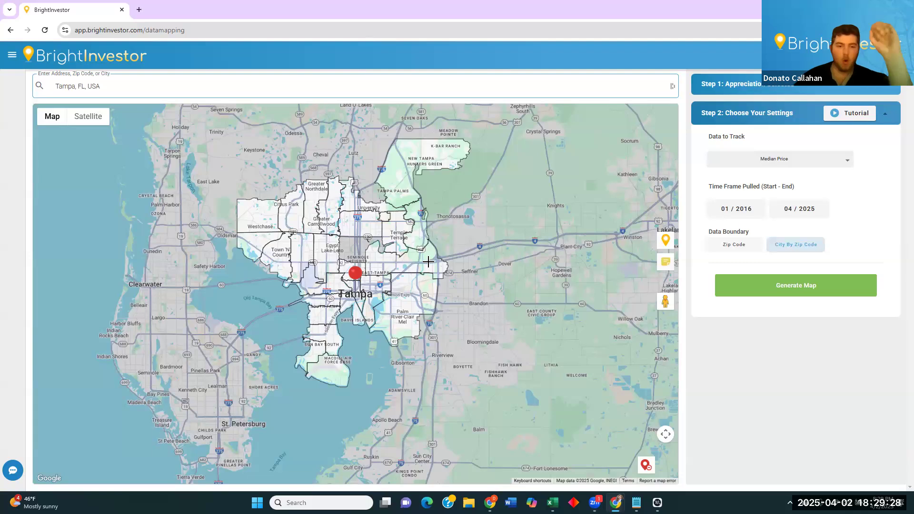
pyautogui.click(739, 250)
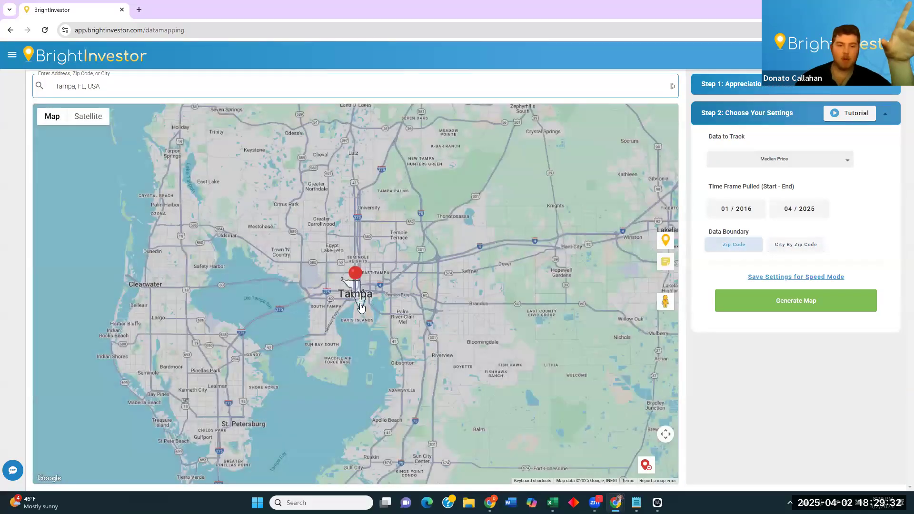
pyautogui.click(812, 245)
pyautogui.click(737, 250)
pyautogui.click(809, 244)
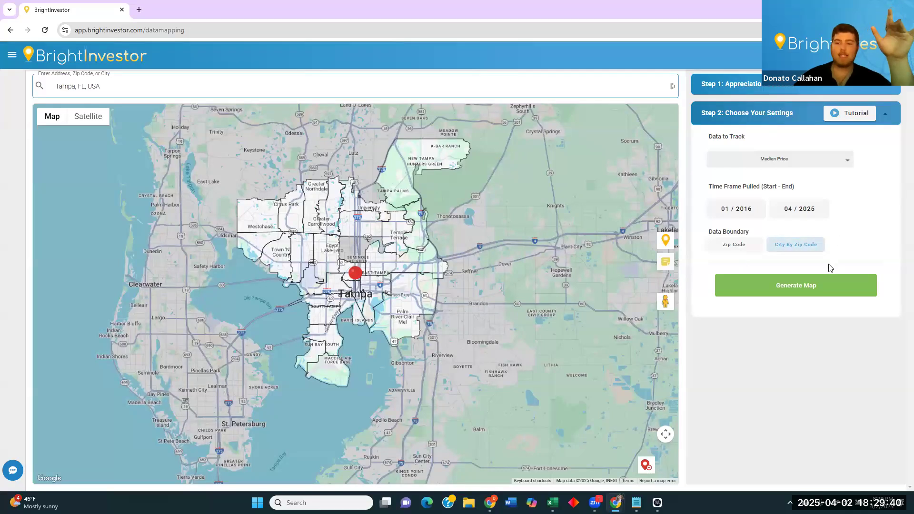
pyautogui.click(800, 294)
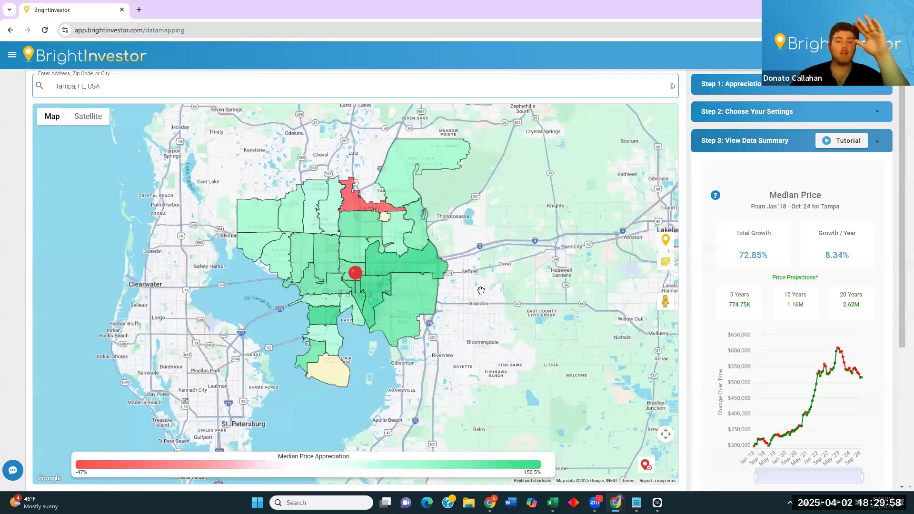
# Zoom the page to 110% and show zip 33613's -47.0% median price growth popup.
pyautogui.moveTo(358, 208)
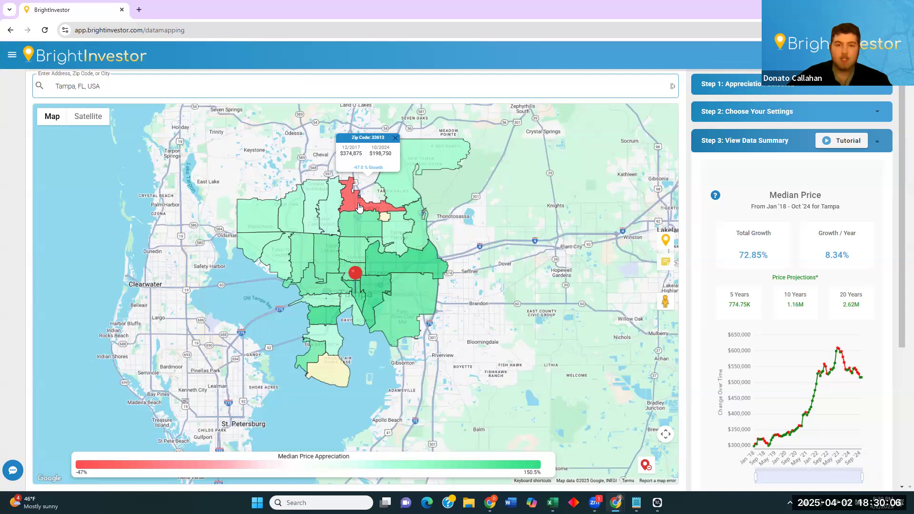
pyautogui.hotkey('ctrl', '+')
pyautogui.hotkey('ctrl', '+')
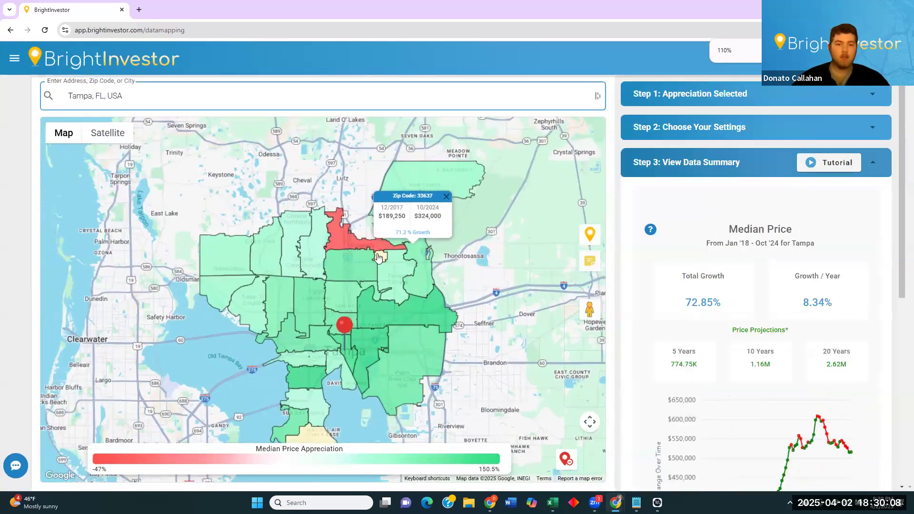
pyautogui.click(355, 245)
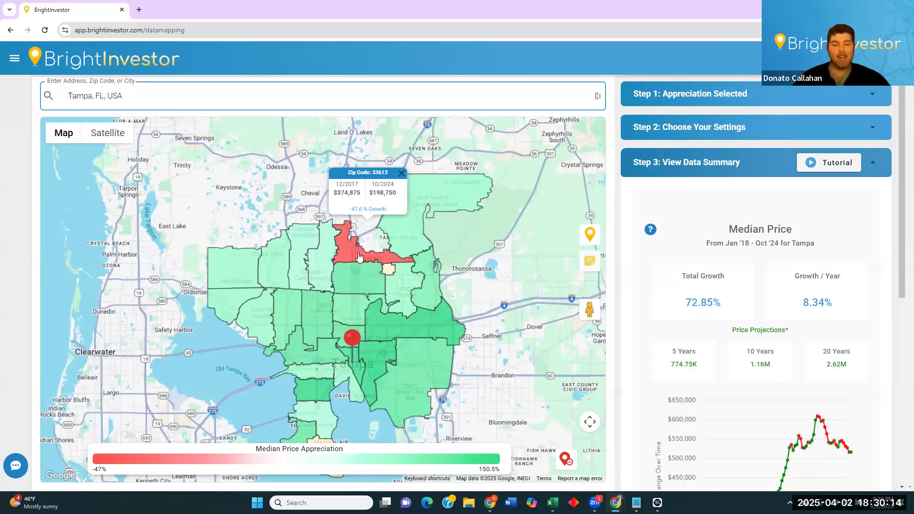
# Search for zip 33613 and select 'Tampa, FL 33613, USA'.
pyautogui.click(129, 101)
pyautogui.doubleClick(129, 101)
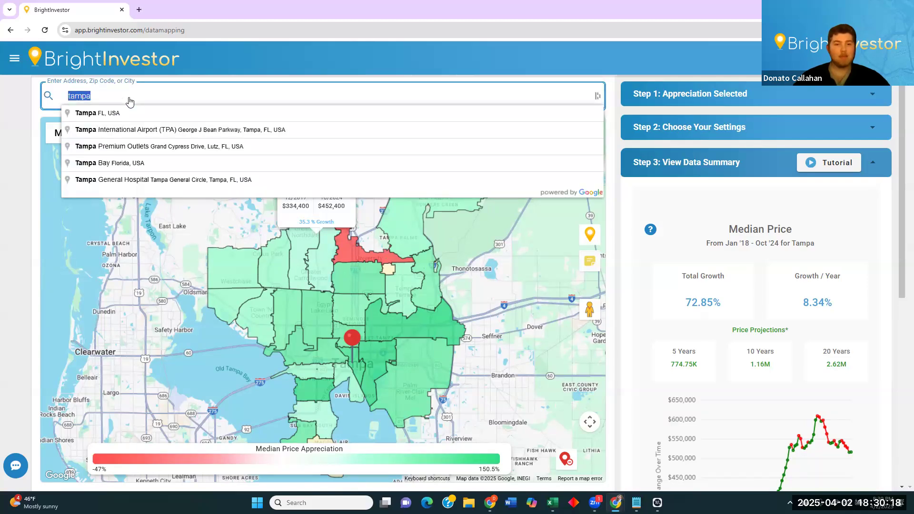
pyautogui.write('33613')
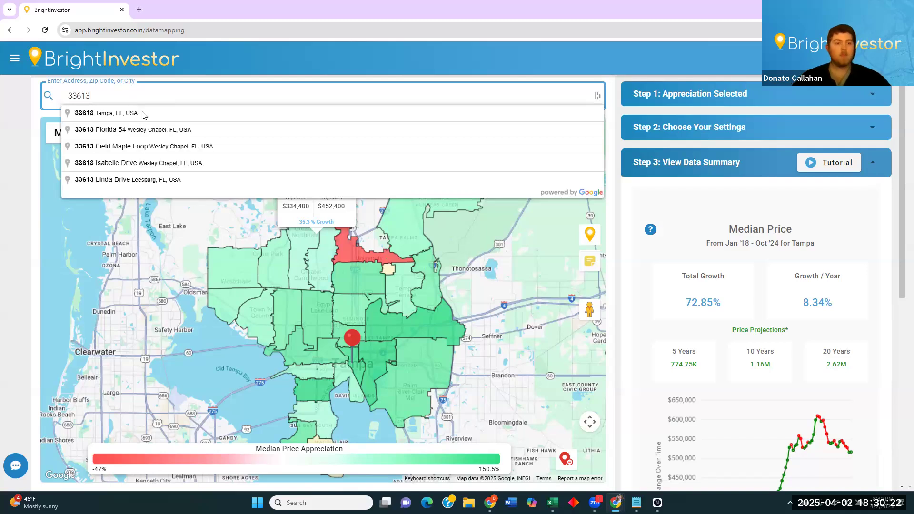
pyautogui.click(142, 115)
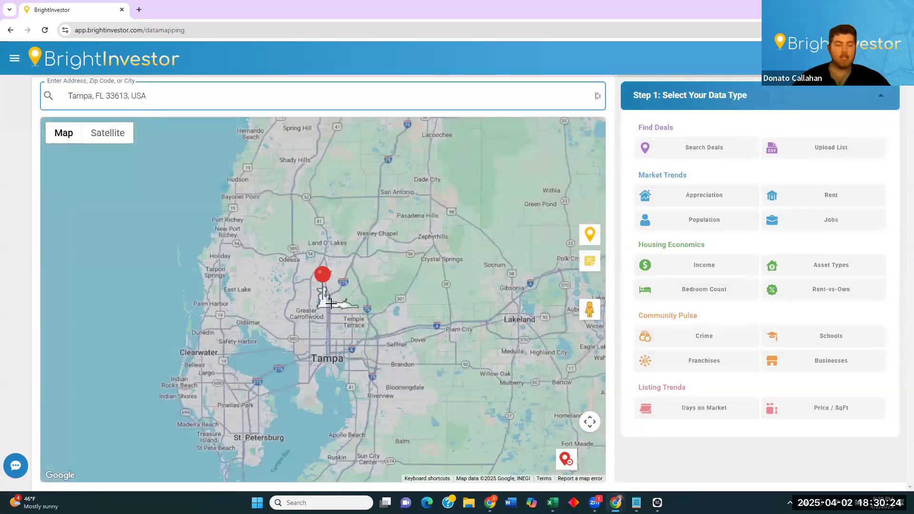
# Drop a pin on the map inside 33613 near Lake Magdalene.
pyautogui.scroll(1, 326, 300)
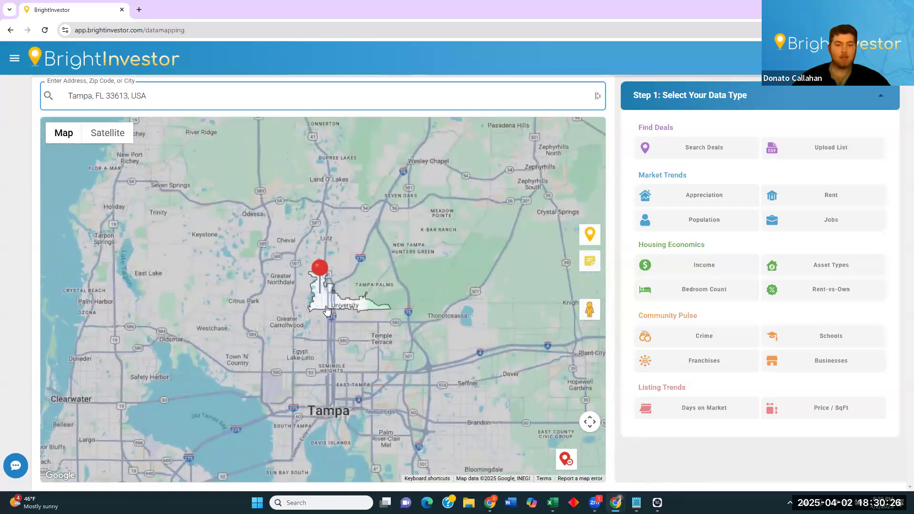
pyautogui.scroll(-1, 347, 332)
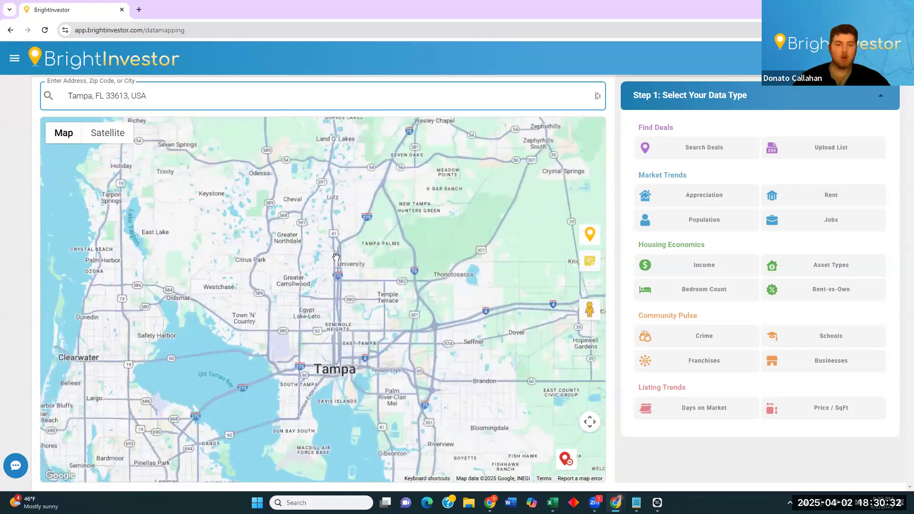
pyautogui.rightClick(330, 260)
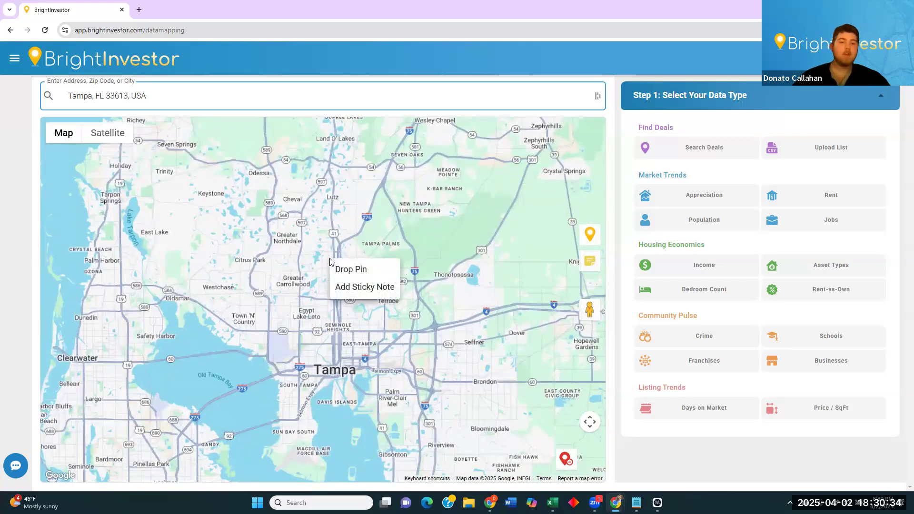
pyautogui.click(353, 274)
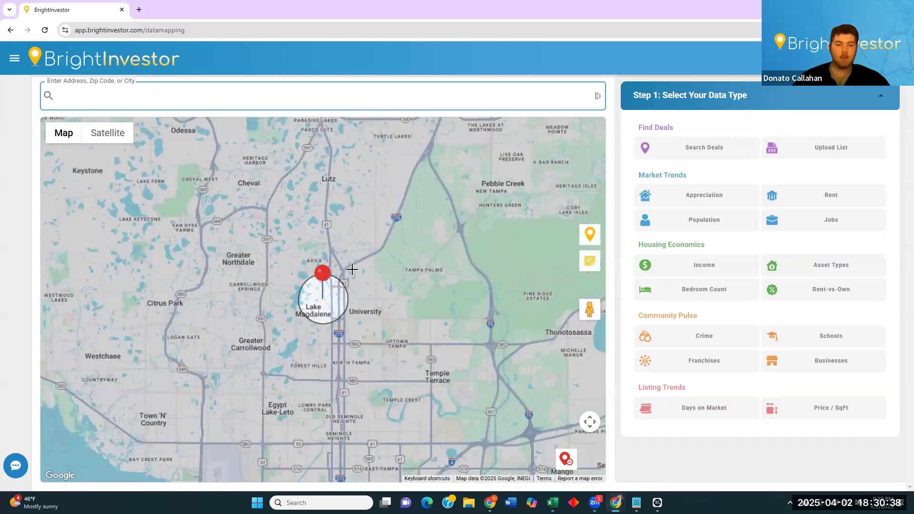
# Choose Appreciation data with the boundary limited to the pinned zip code.
pyautogui.click(717, 197)
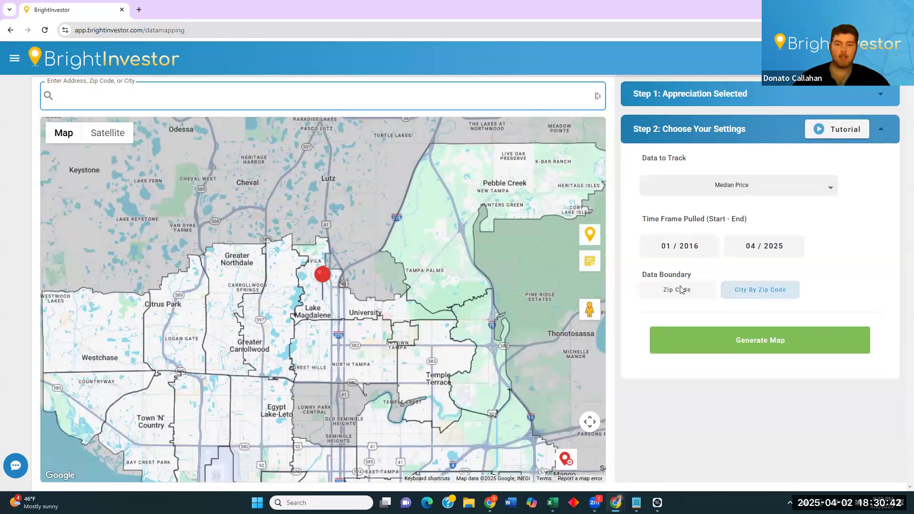
pyautogui.click(681, 290)
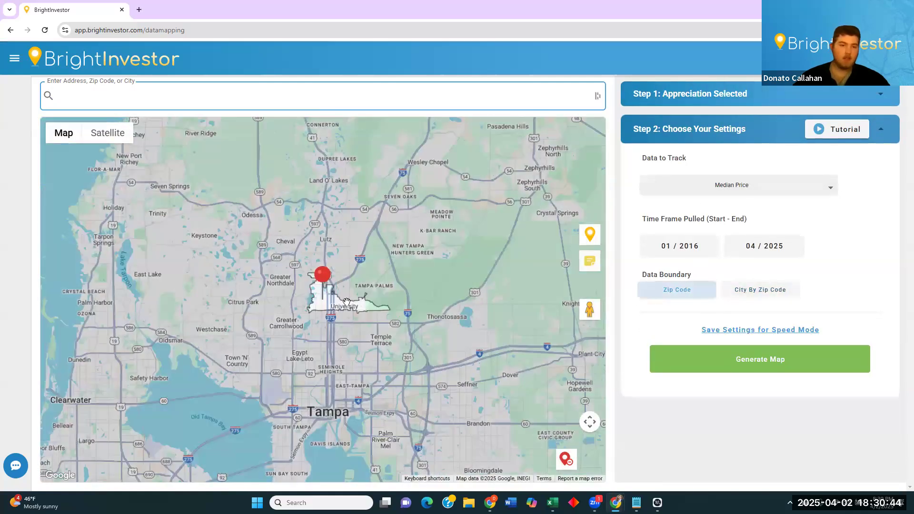
pyautogui.scroll(2, 306, 305)
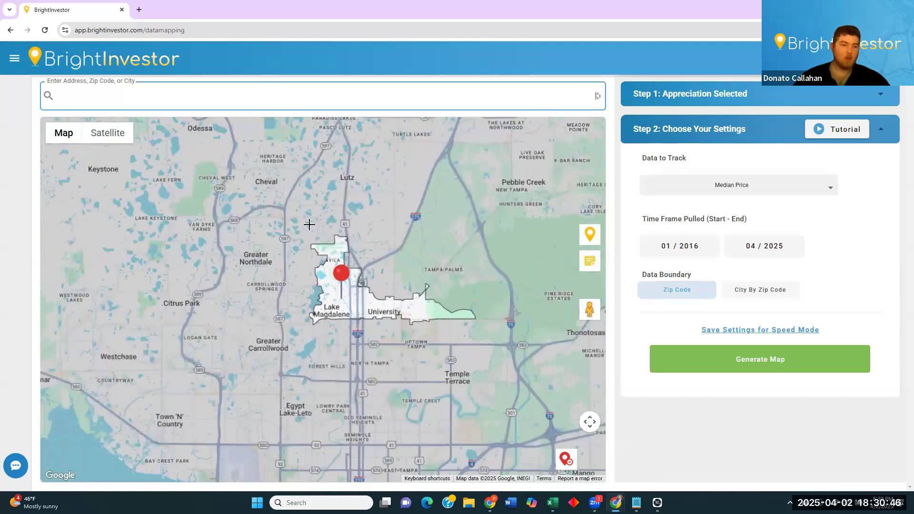
pyautogui.scroll(-2, 291, 388)
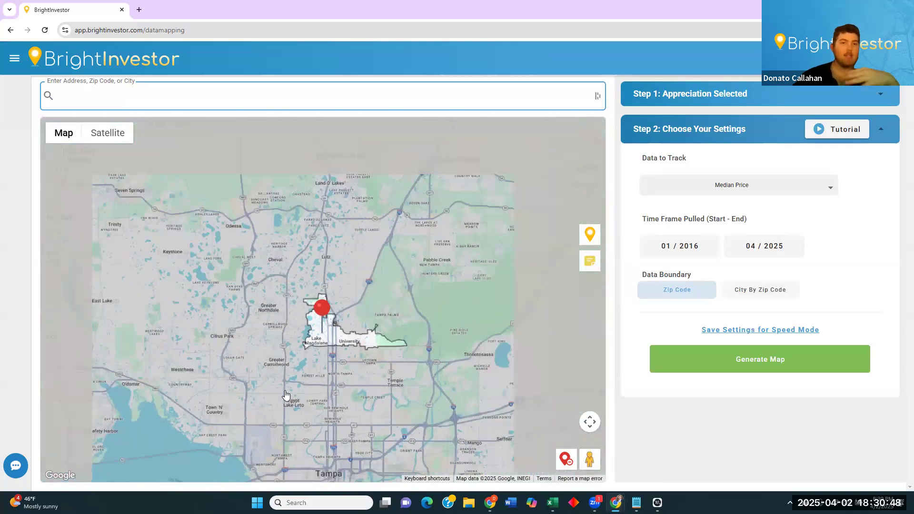
# Place a location pin between Lake Magdalene and the University area.
pyautogui.moveTo(346, 406); pyautogui.dragTo(384, 253)
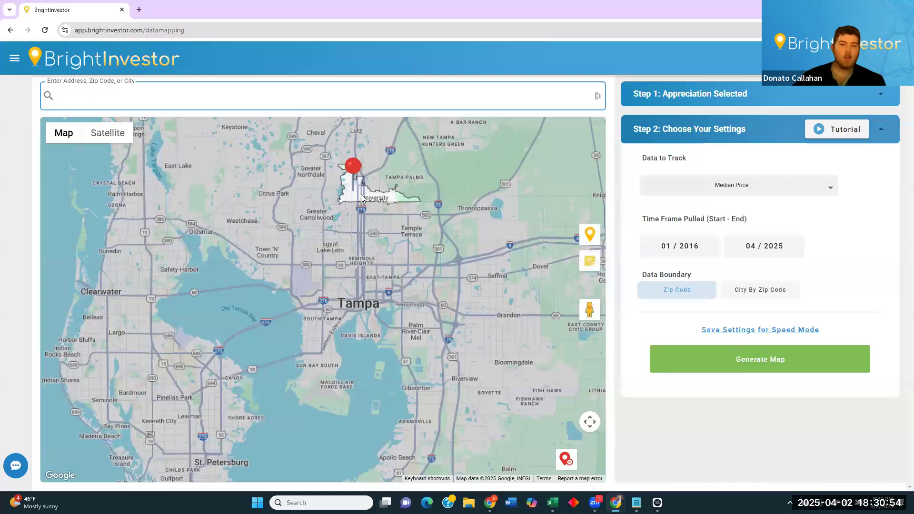
pyautogui.rightClick(360, 197)
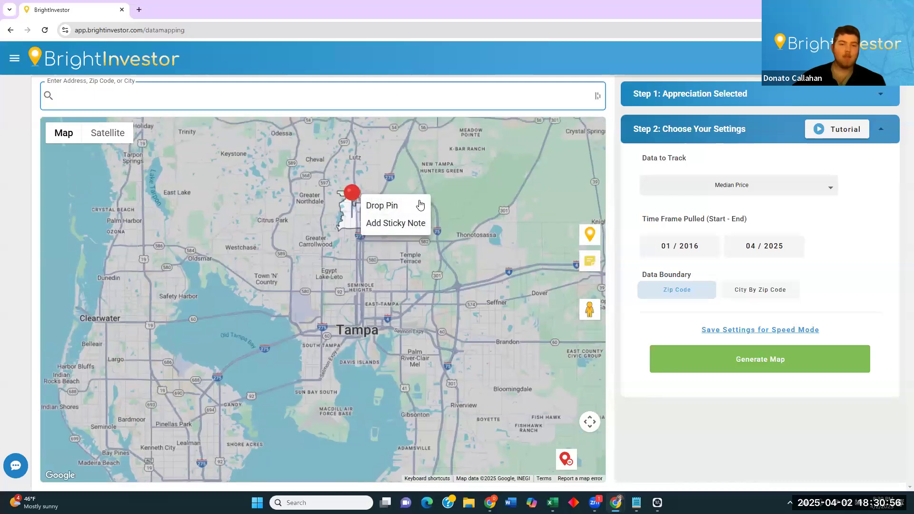
pyautogui.click(420, 205)
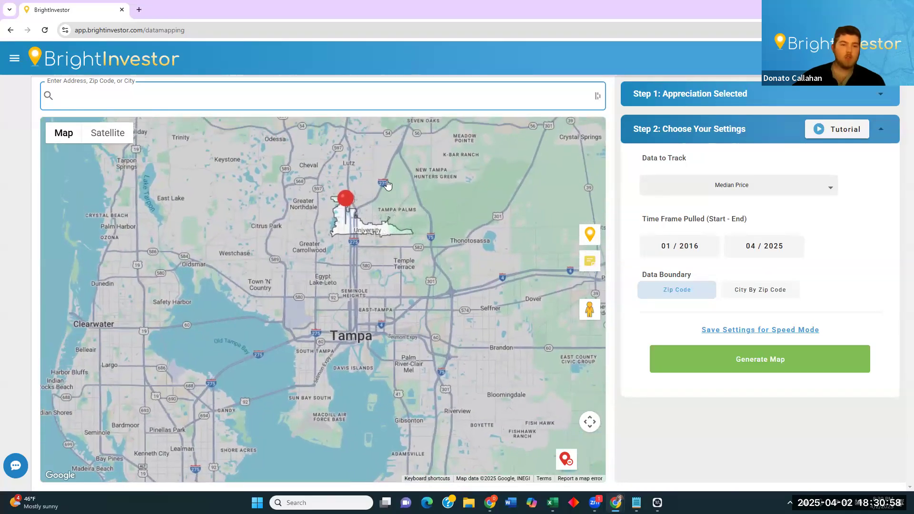
pyautogui.scroll(1, 401, 186)
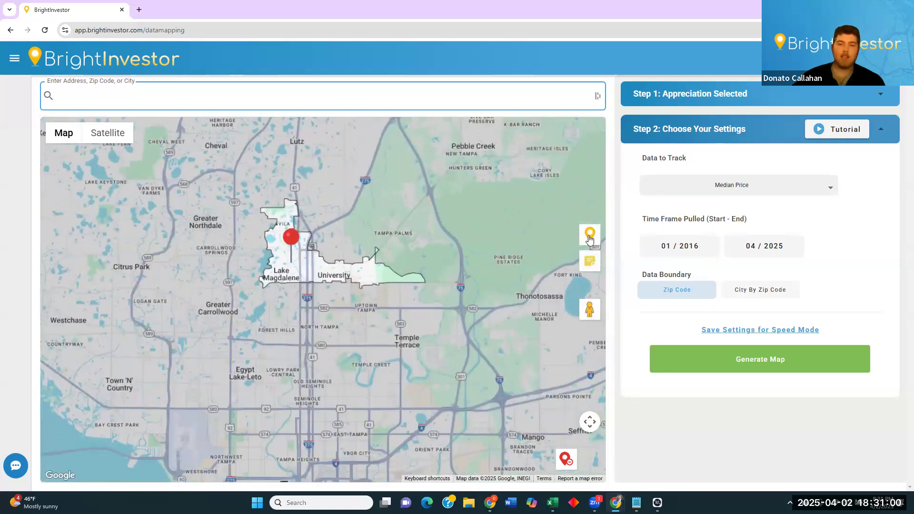
pyautogui.moveTo(590, 239); pyautogui.dragTo(305, 262)
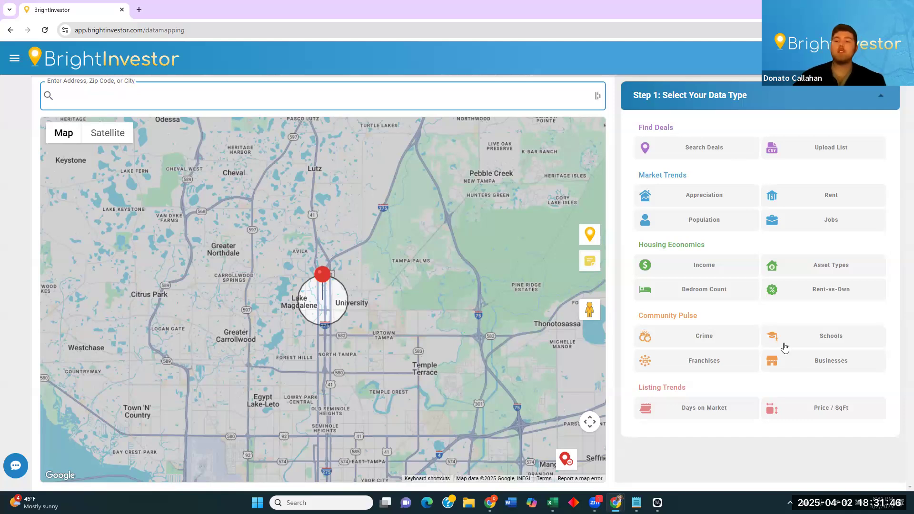
# Pick Bedroom Count as the data type with a Zip Code data boundary.
pyautogui.click(726, 267)
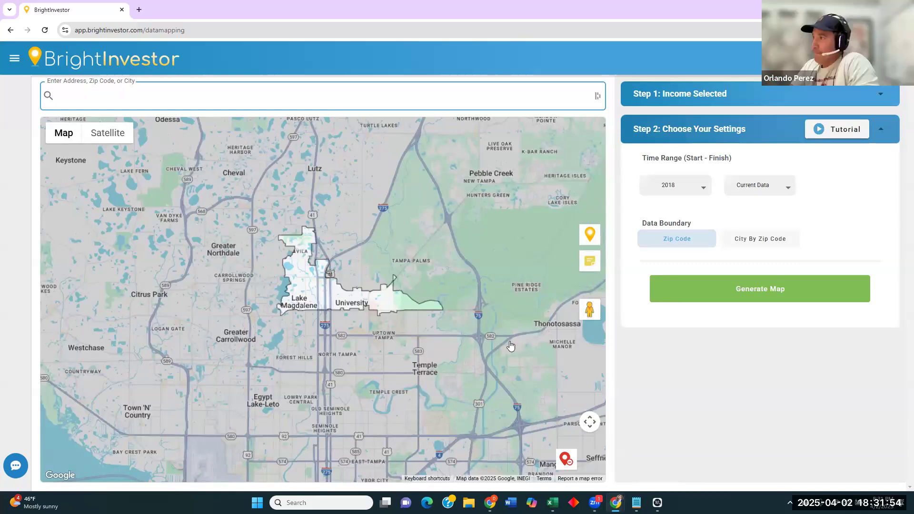
pyautogui.click(711, 100)
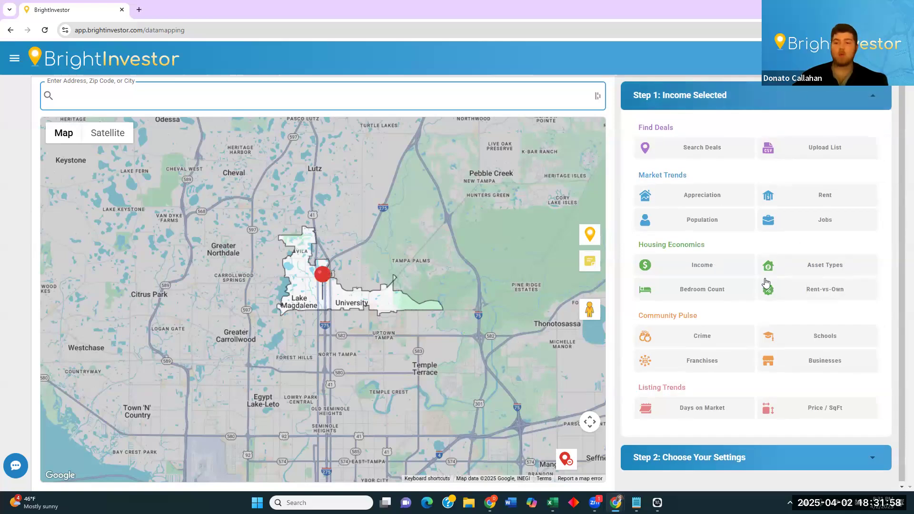
pyautogui.click(706, 289)
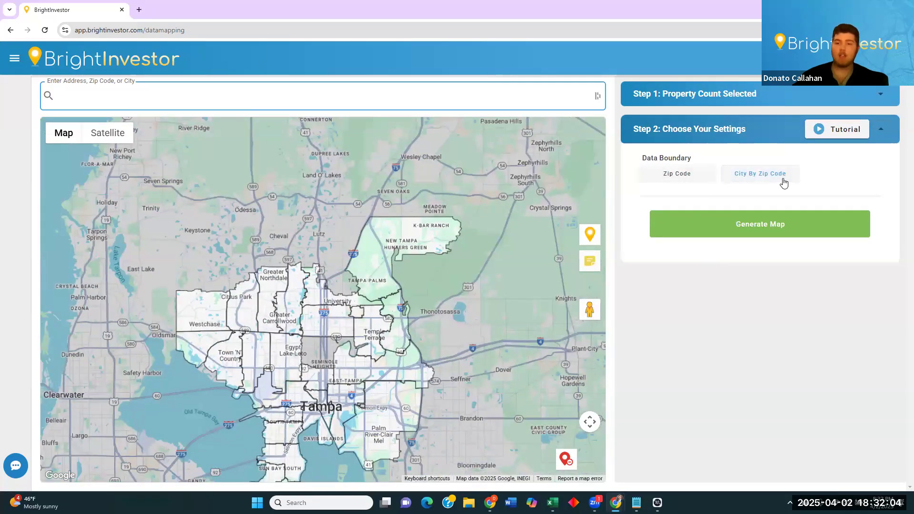
pyautogui.click(790, 182)
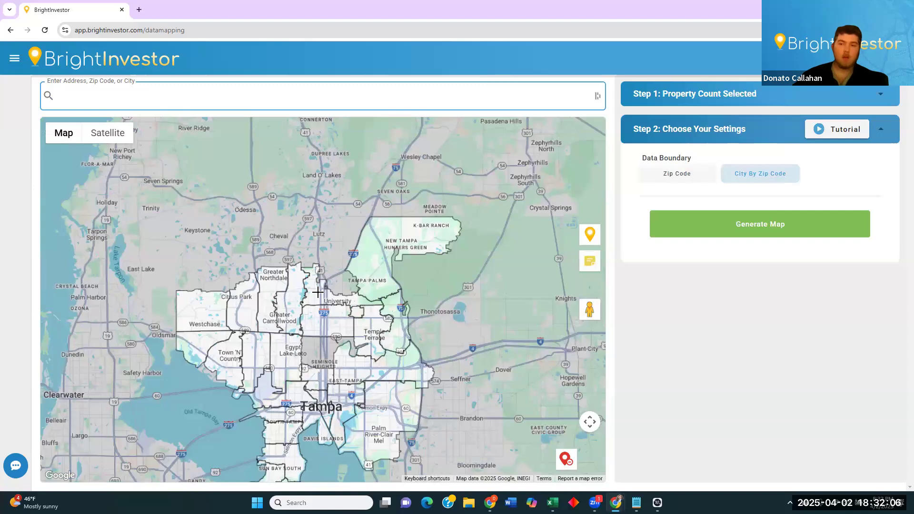
pyautogui.click(679, 174)
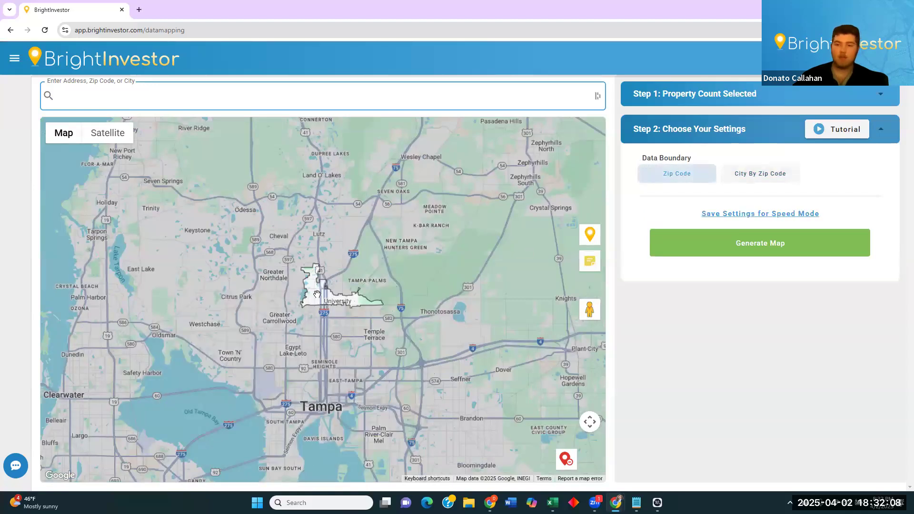
# Generate the 2023 bedroom-count pie chart; 3-bedroom homes are 38.72% (6,692 units).
pyautogui.click(761, 245)
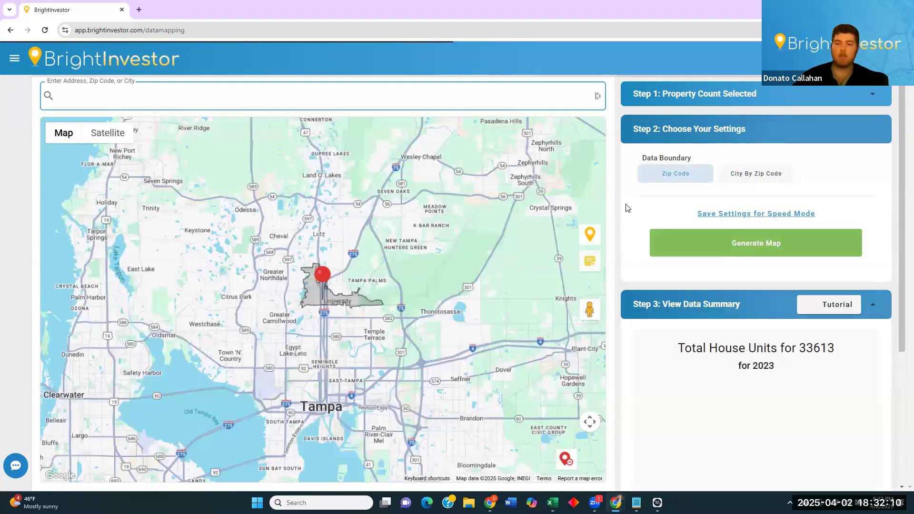
pyautogui.moveTo(902, 194); pyautogui.dragTo(896, 230)
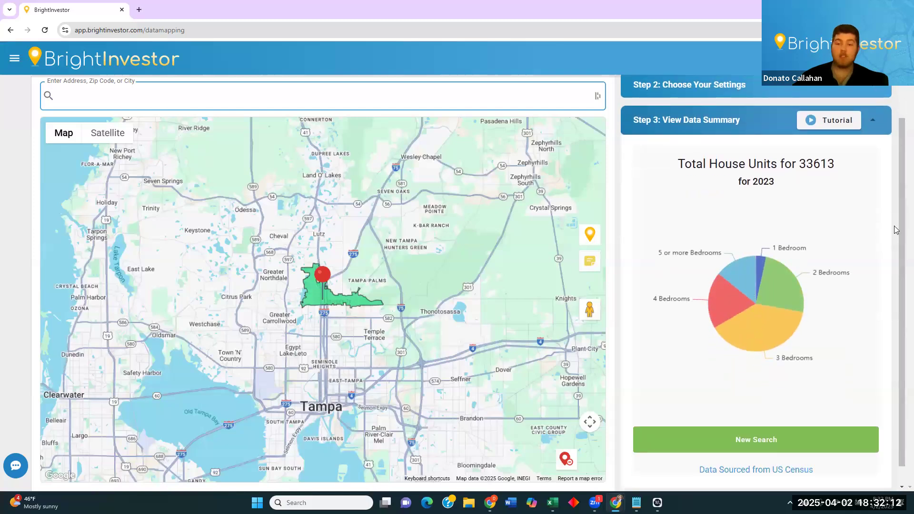
pyautogui.moveTo(775, 342)
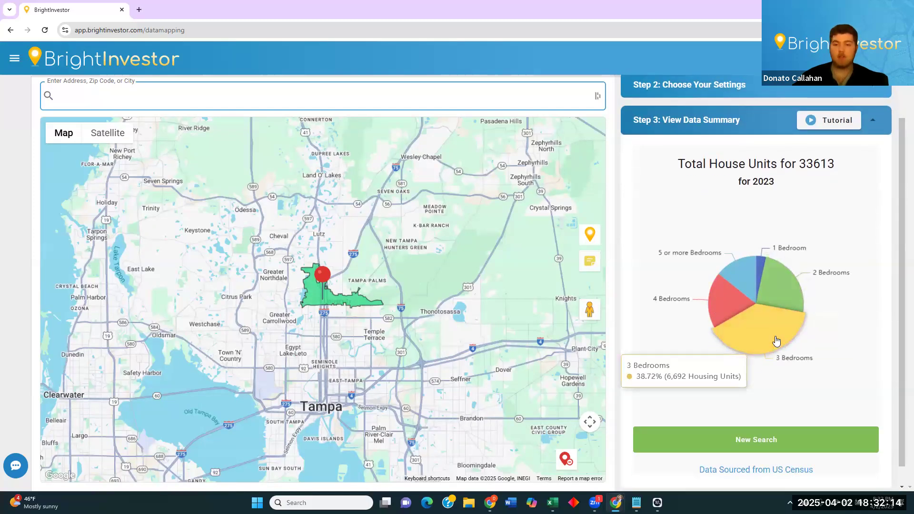
pyautogui.moveTo(791, 310)
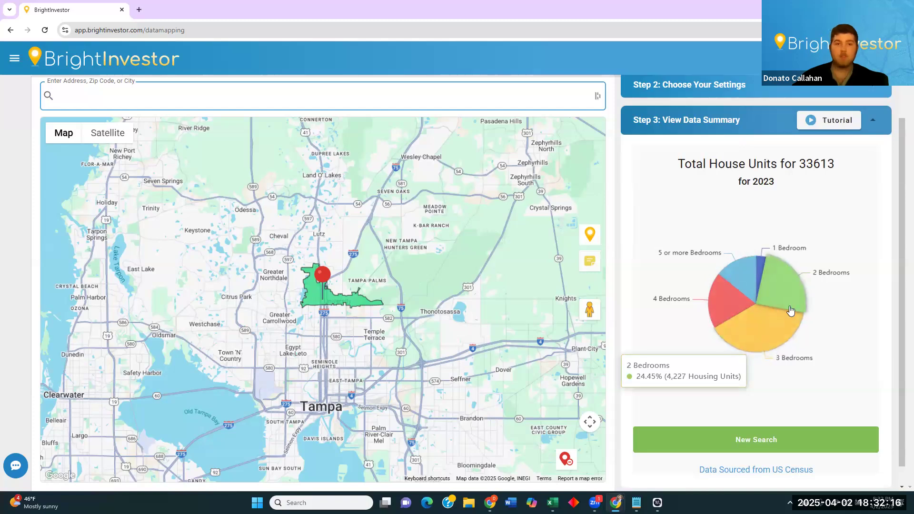
pyautogui.moveTo(789, 328)
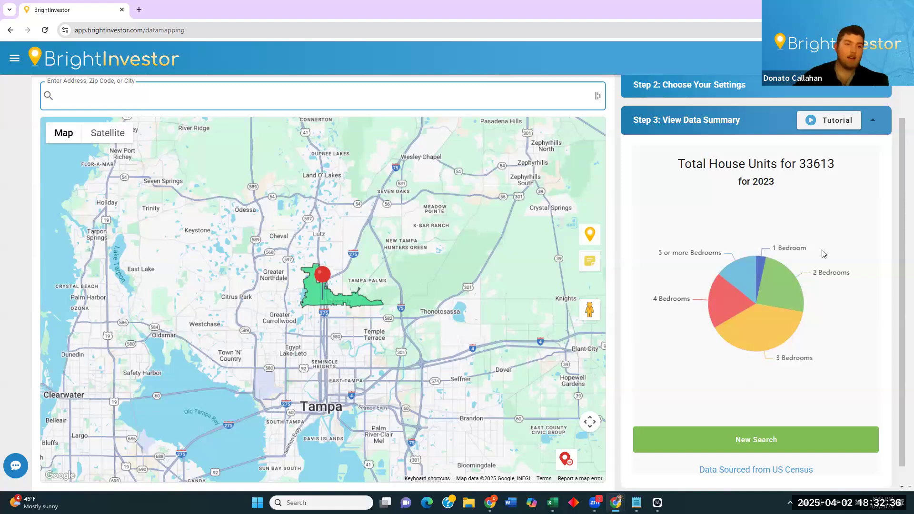
pyautogui.scroll(2, 810, 243)
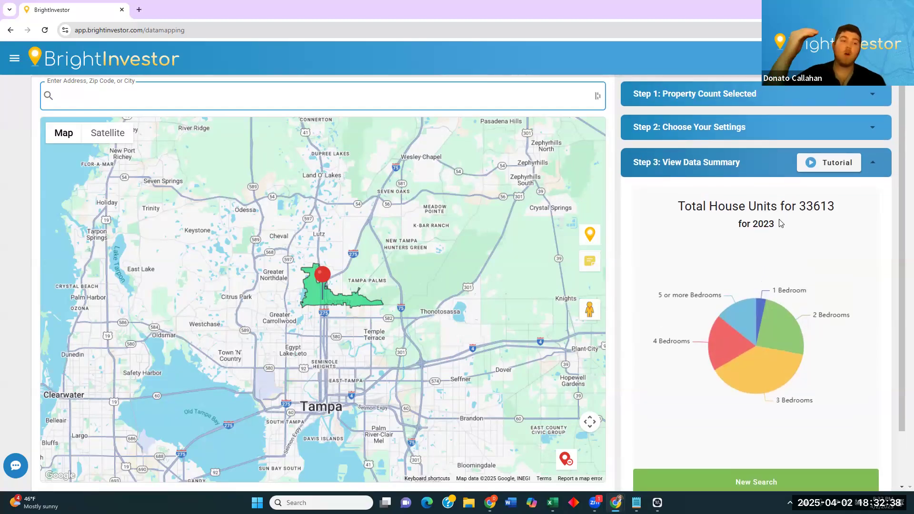
# Switch the data type to Rent and choose Rent Growth.
pyautogui.click(769, 103)
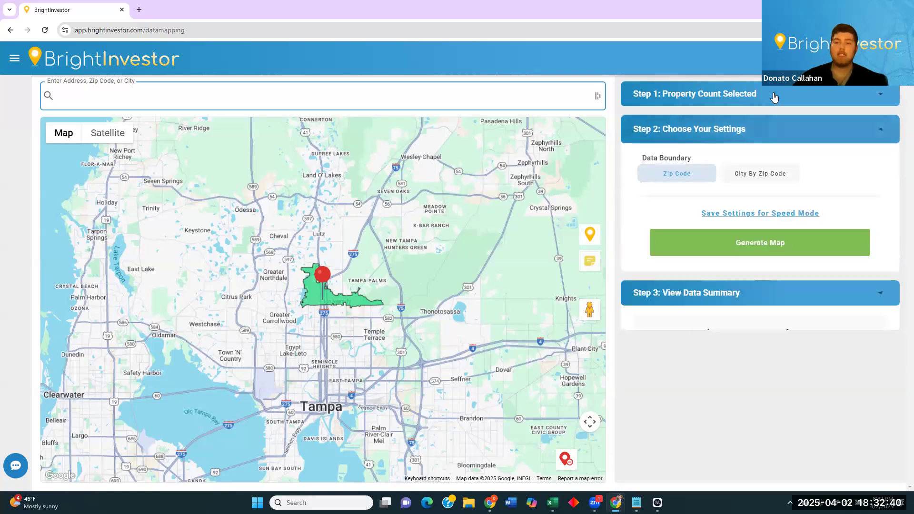
pyautogui.click(817, 195)
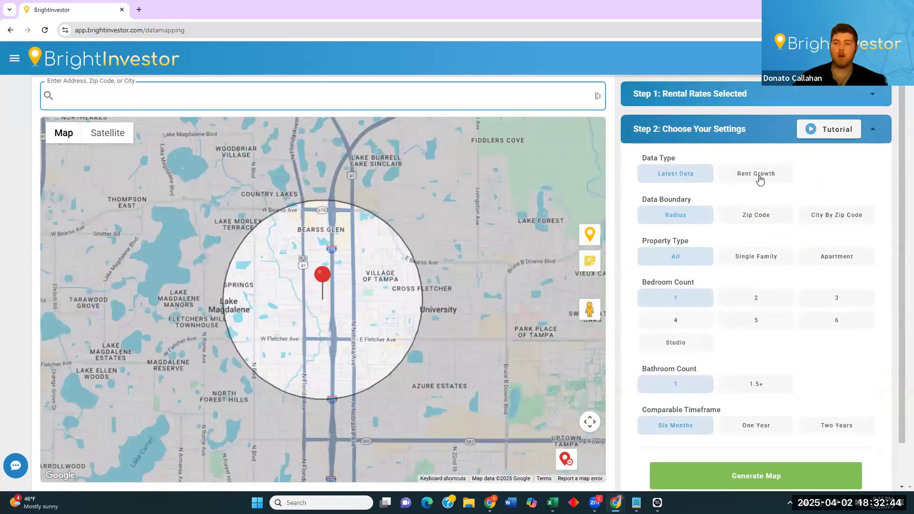
pyautogui.click(760, 174)
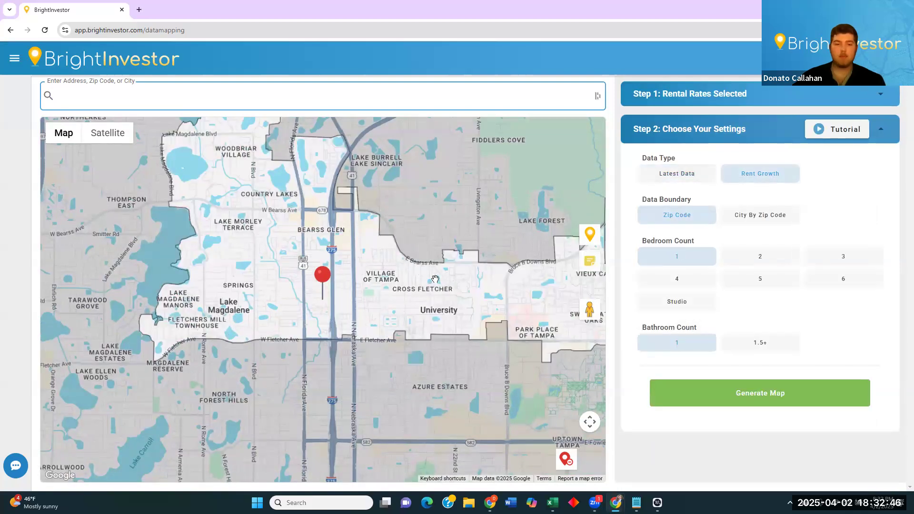
pyautogui.scroll(-1, 434, 279)
pyautogui.moveTo(469, 240); pyautogui.dragTo(386, 241)
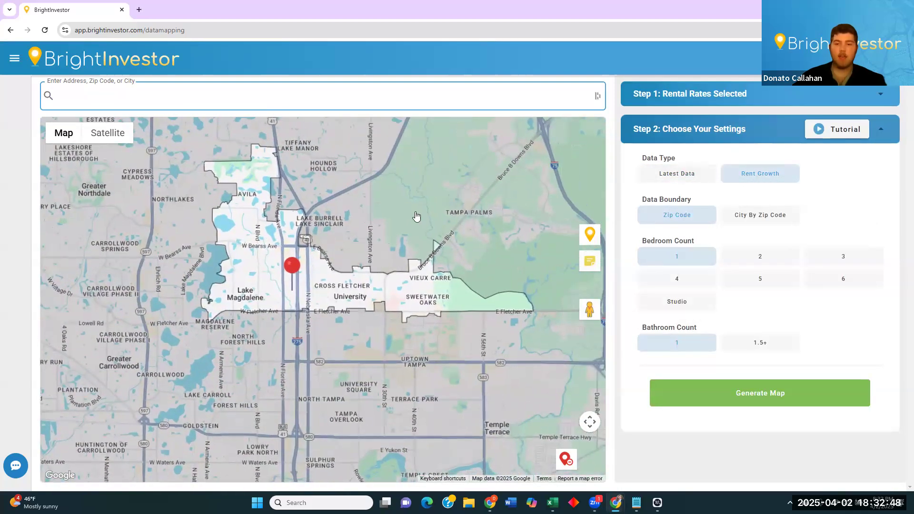
# Limit to 2-bedroom units and generate: $1,592 average rent, -6.10% since 05/2022.
pyautogui.click(736, 257)
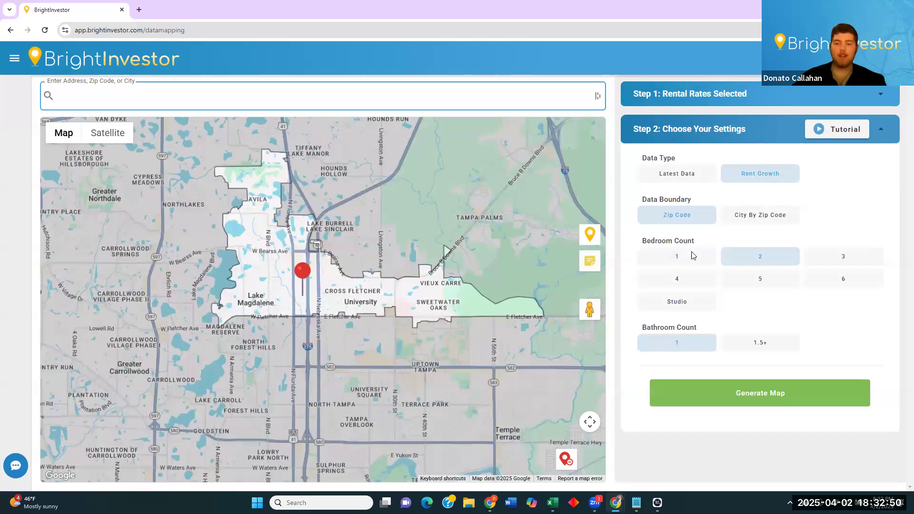
pyautogui.click(762, 387)
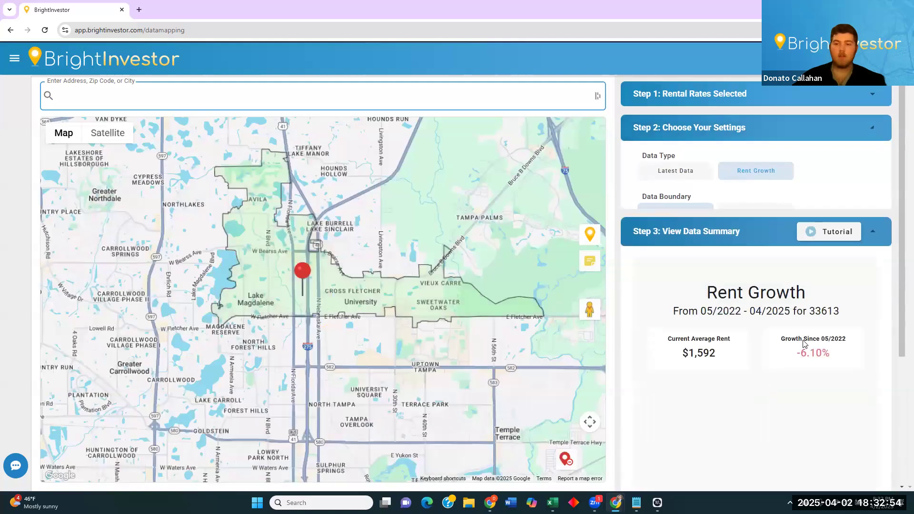
pyautogui.moveTo(901, 217); pyautogui.dragTo(902, 274)
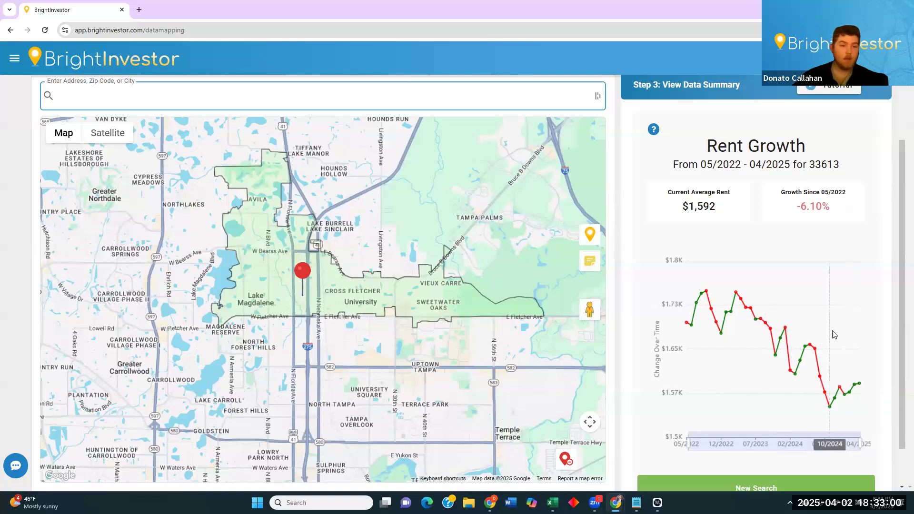
pyautogui.scroll(2, 885, 233)
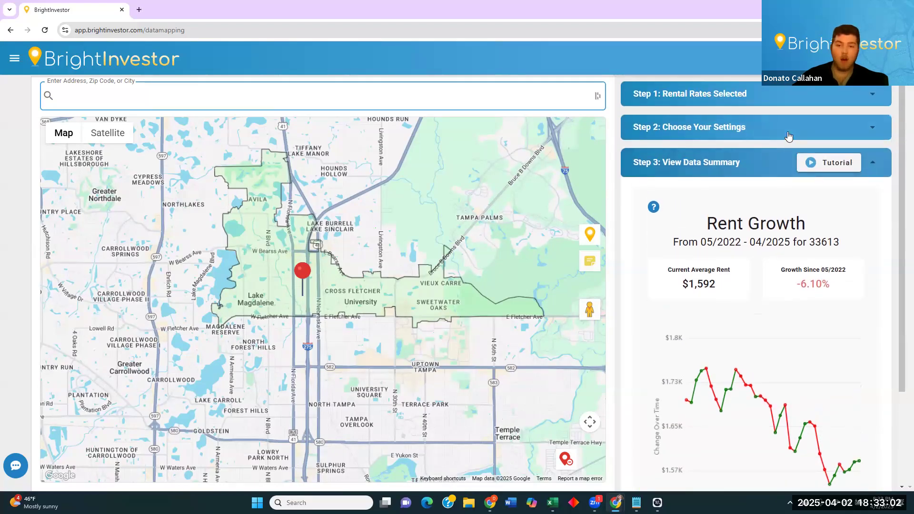
# Regenerate rent growth for 3 bedrooms and 1.5+ bathrooms.
pyautogui.click(789, 137)
pyautogui.click(833, 257)
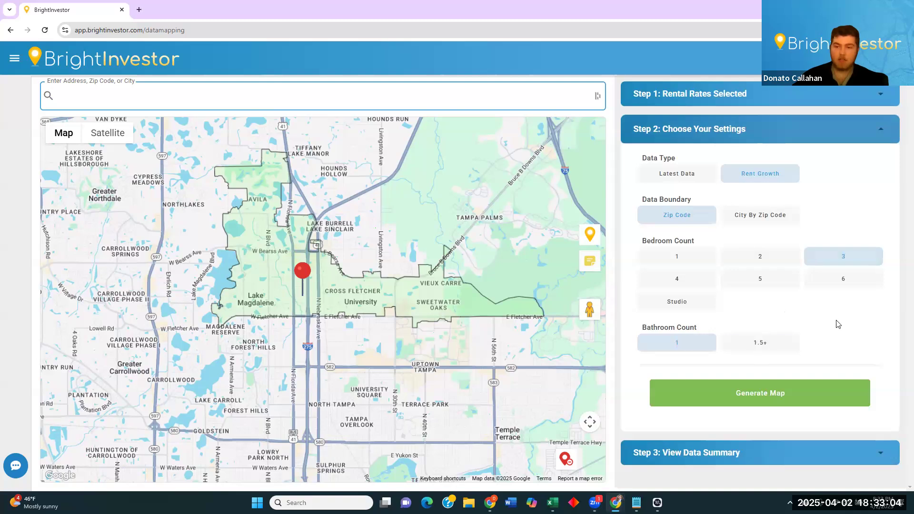
pyautogui.click(772, 343)
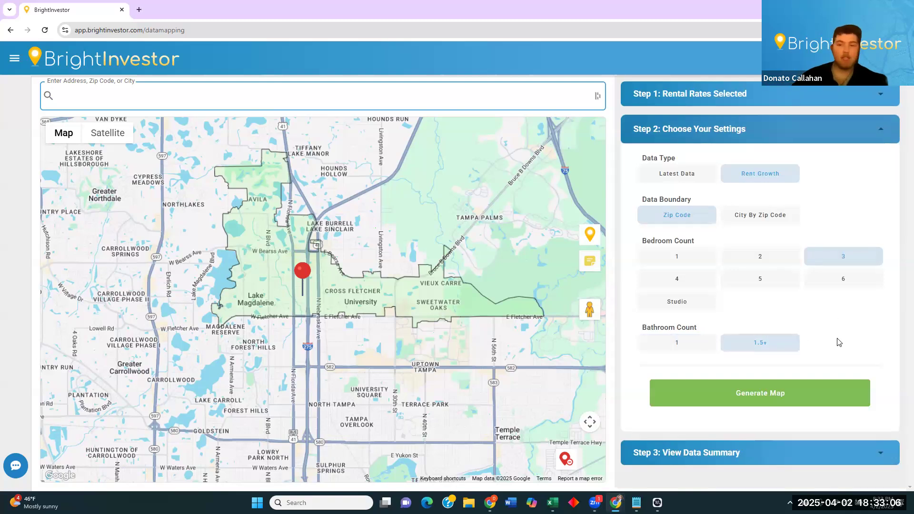
pyautogui.click(770, 398)
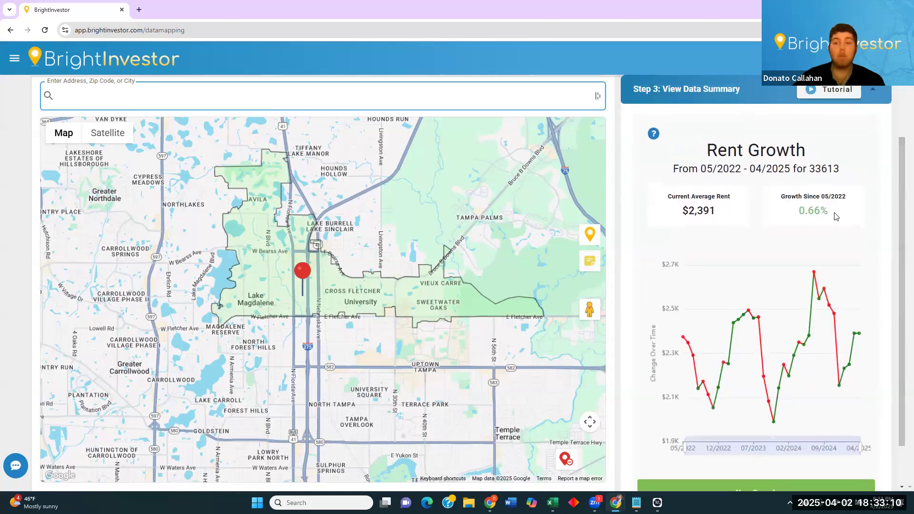
# Read the updated chart: $2,391 average rent and 0.66% growth.
pyautogui.moveTo(830, 213); pyautogui.dragTo(809, 211)
pyautogui.click(809, 210)
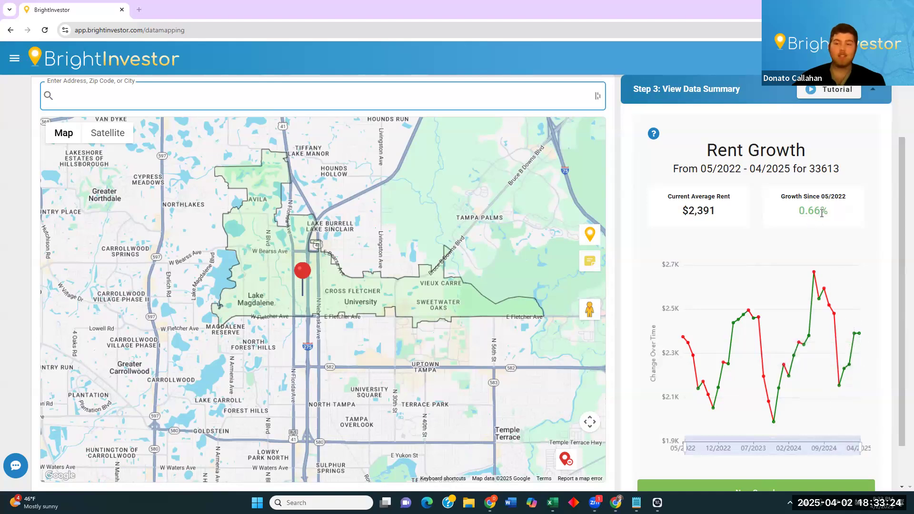
pyautogui.scroll(1, 901, 214)
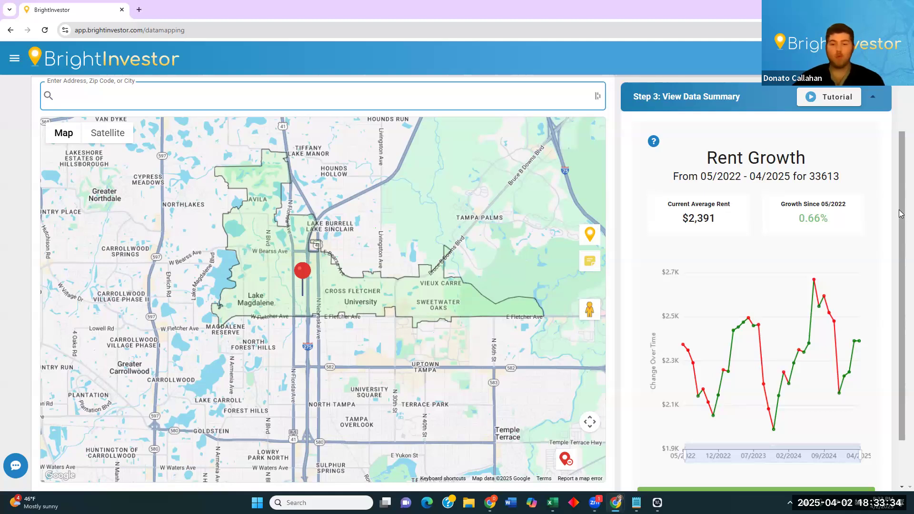
pyautogui.moveTo(814, 284)
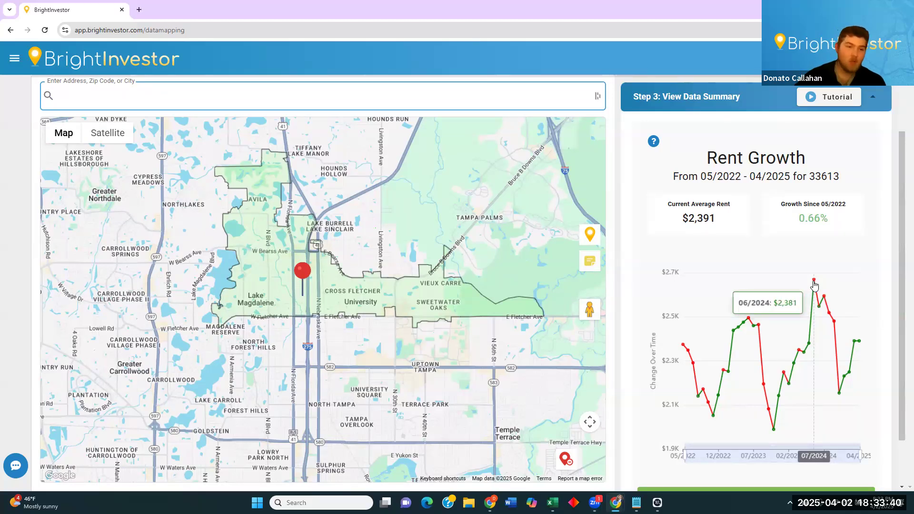
pyautogui.moveTo(861, 345)
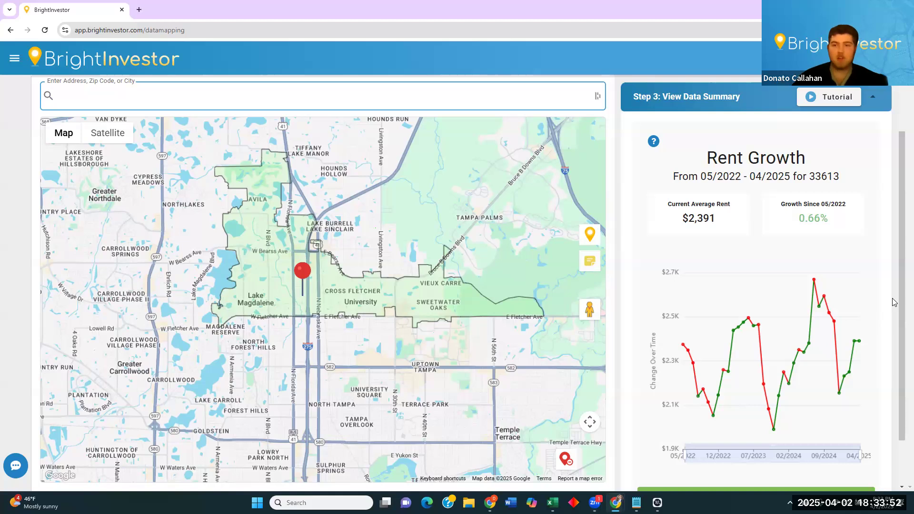
pyautogui.scroll(3, 788, 157)
# Generate the 4-bed, 1.5+ bath rent-growth chart ($2,648, 24.55%) and reopen its settings.
pyautogui.click(746, 131)
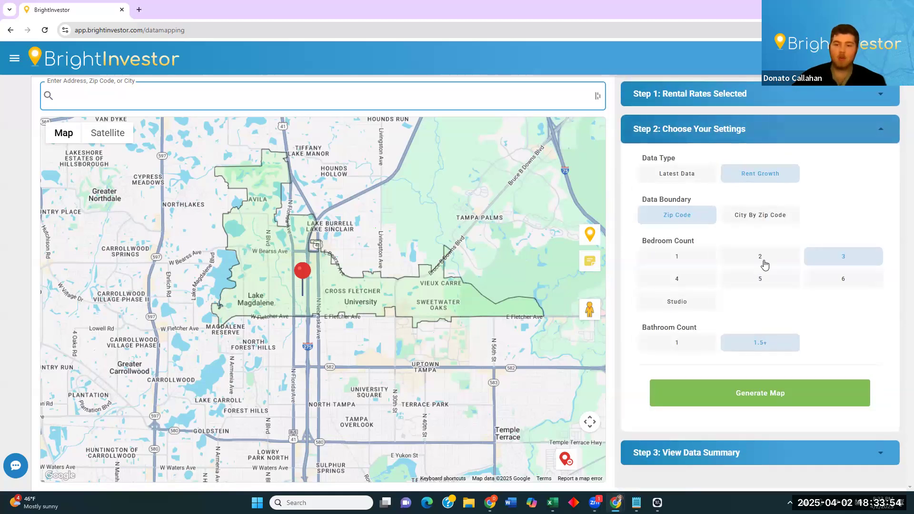
pyautogui.click(765, 392)
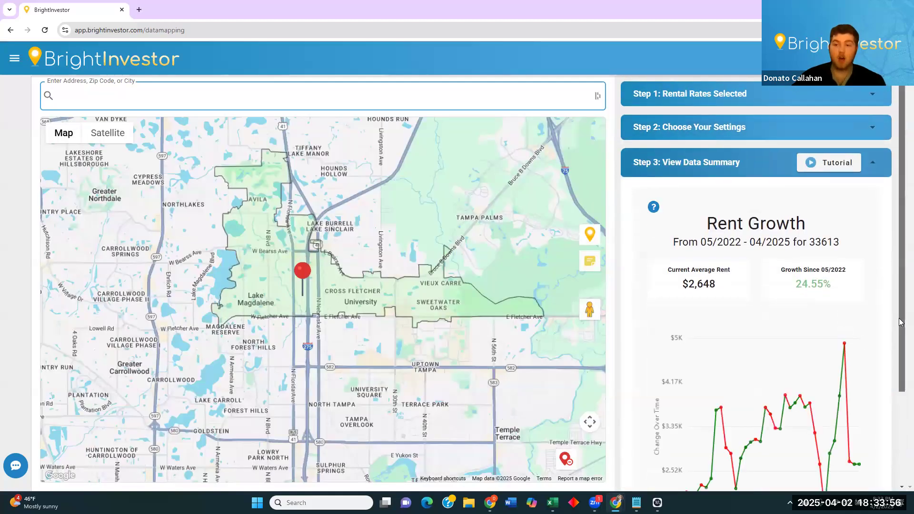
pyautogui.scroll(-2, 901, 322)
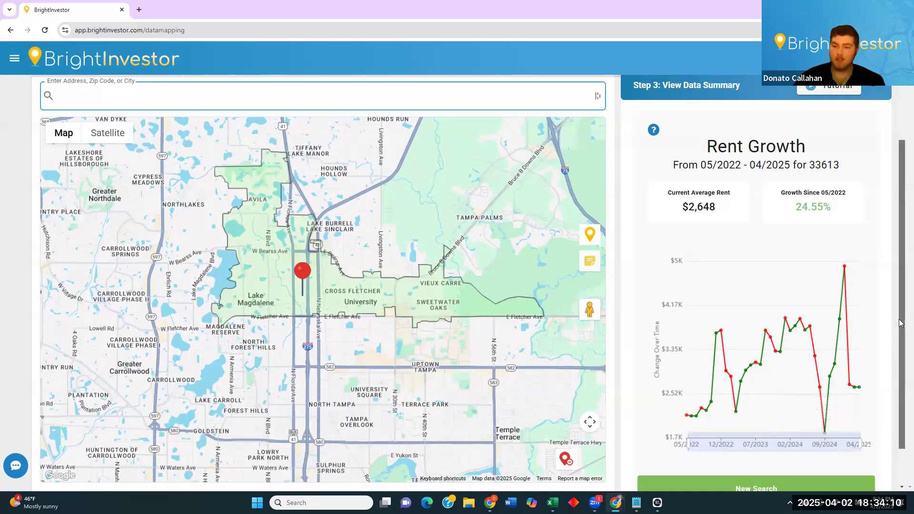
pyautogui.scroll(-1, 900, 314)
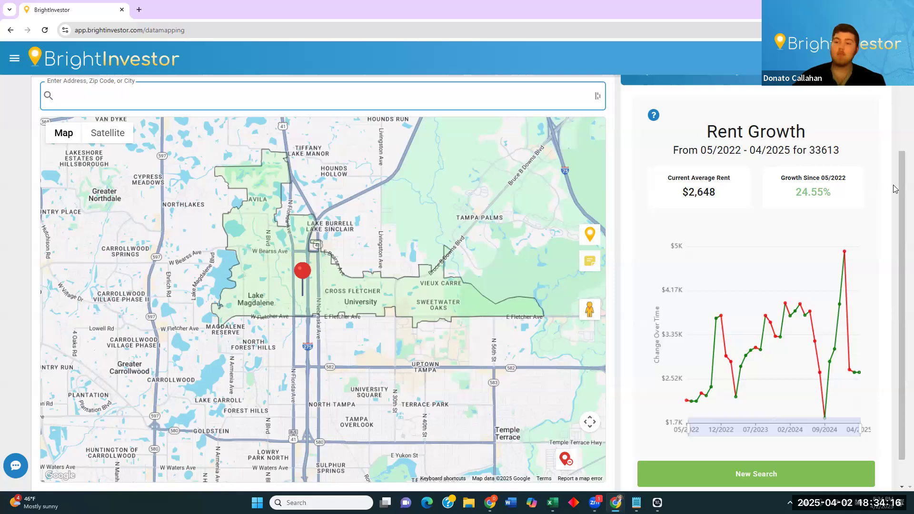
pyautogui.scroll(2, 895, 195)
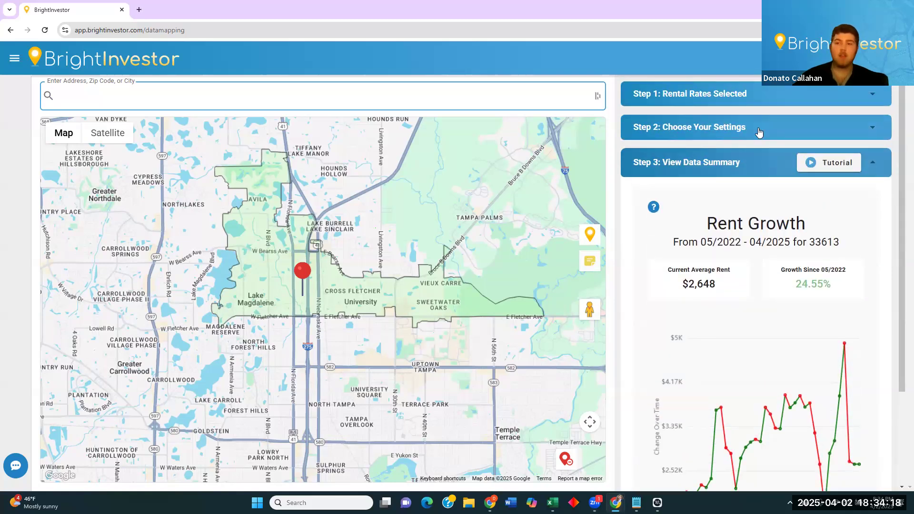
pyautogui.click(759, 132)
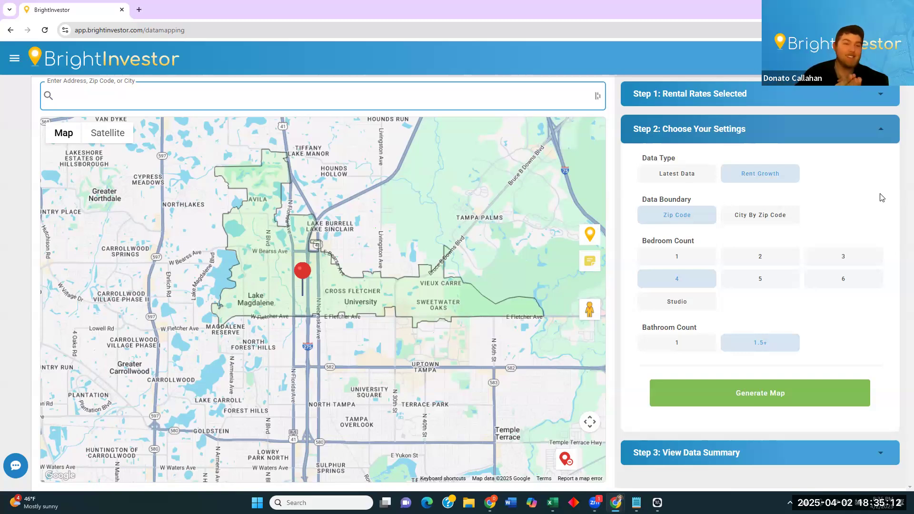
# Switch the map to Satellite and clear the rent-growth overlay.
pyautogui.click(747, 100)
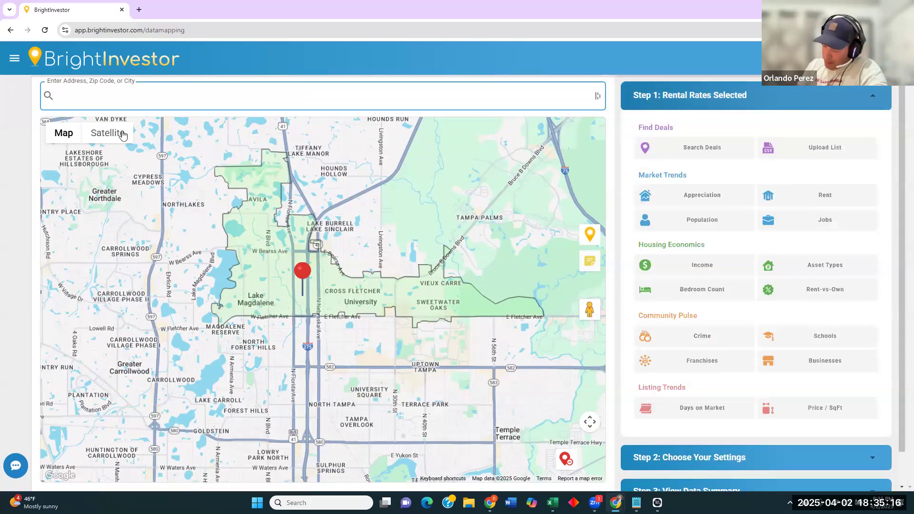
pyautogui.click(122, 133)
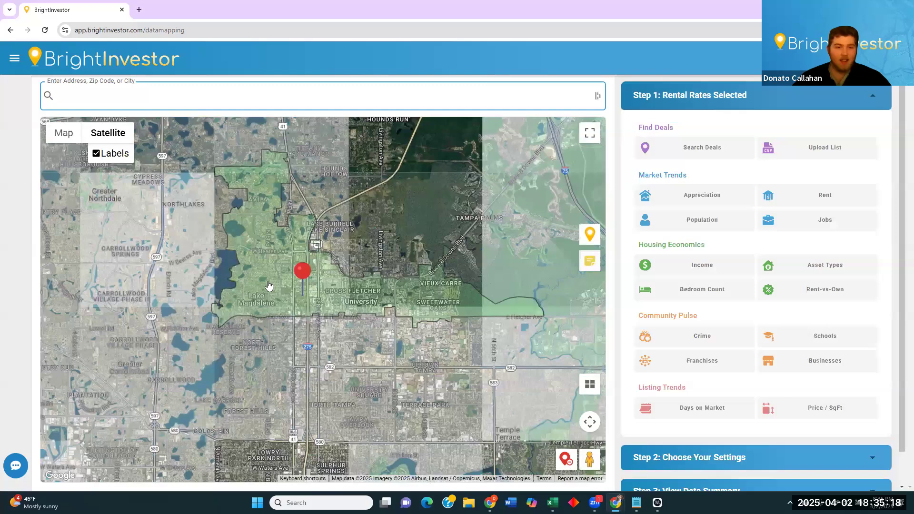
pyautogui.scroll(3, 312, 312)
pyautogui.scroll(1, 284, 320)
pyautogui.moveTo(285, 317); pyautogui.dragTo(331, 222)
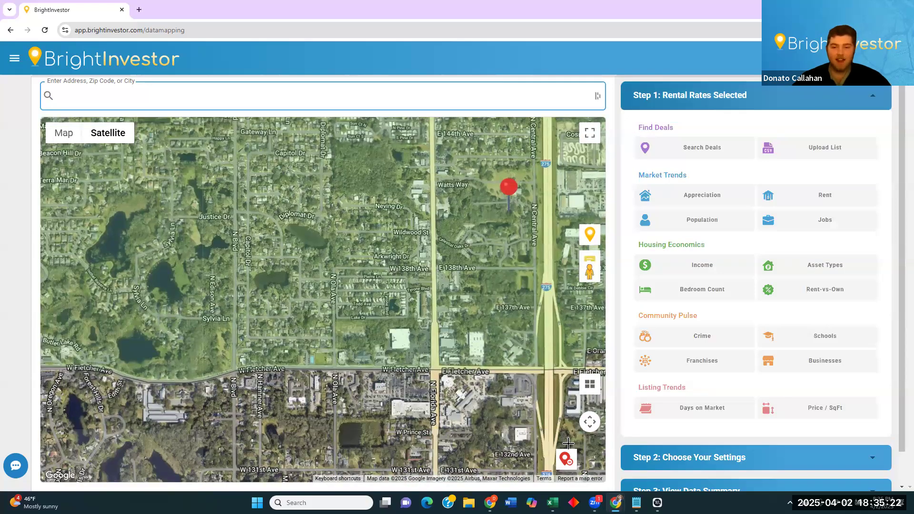
pyautogui.click(567, 459)
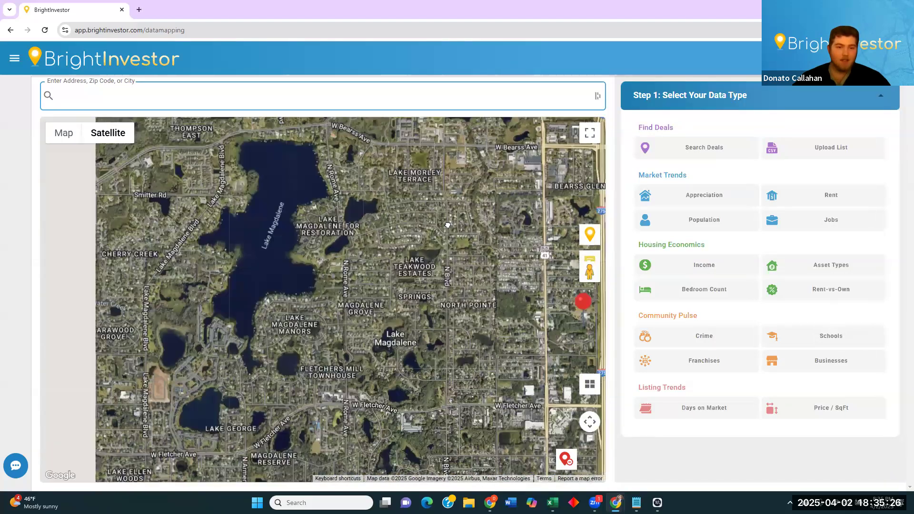
# Pan and zoom the satellite view around the neighbourhood toward Lake George.
pyautogui.moveTo(447, 225); pyautogui.dragTo(458, 215)
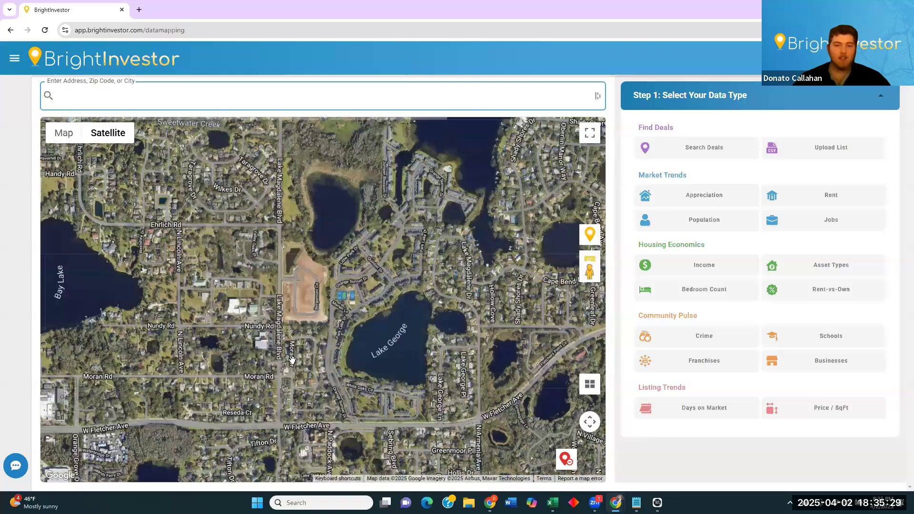
pyautogui.moveTo(464, 209); pyautogui.dragTo(292, 360)
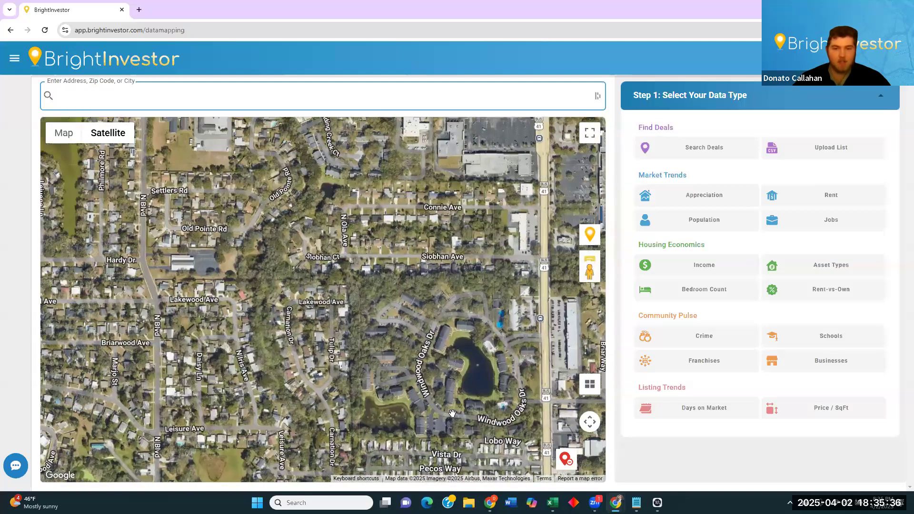
pyautogui.scroll(-1, 452, 412)
pyautogui.moveTo(316, 363); pyautogui.dragTo(252, 343)
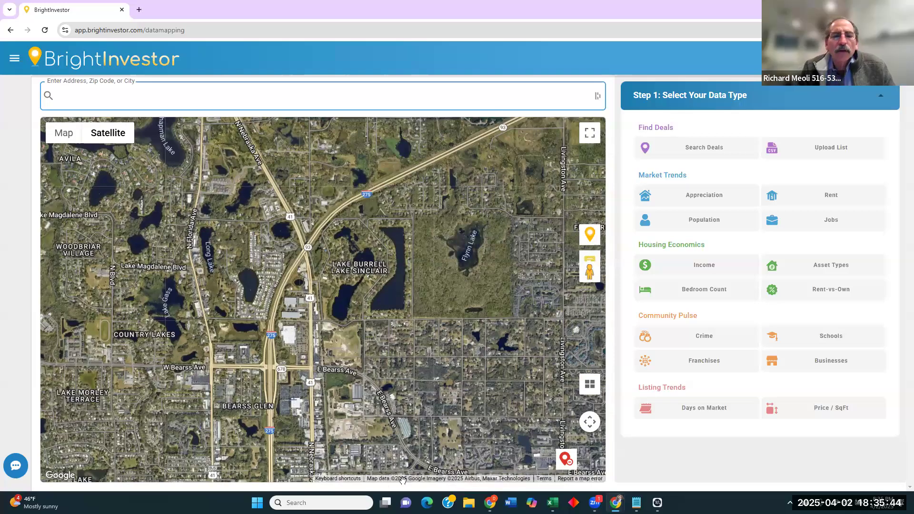
pyautogui.scroll(1, 350, 385)
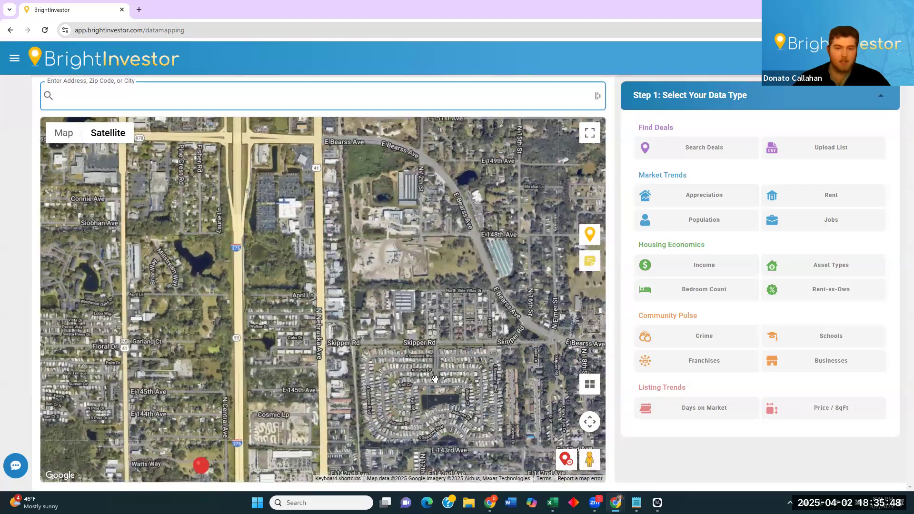
pyautogui.scroll(2, 433, 384)
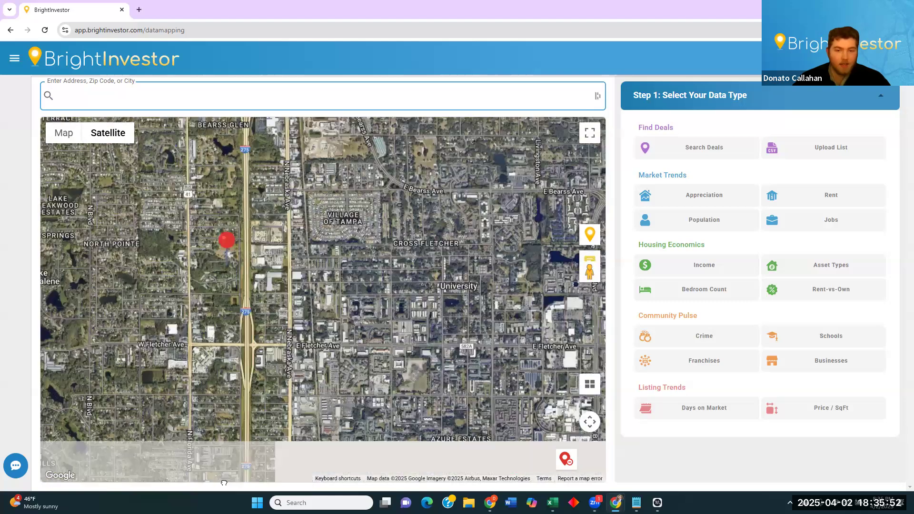
pyautogui.scroll(1, 241, 382)
pyautogui.scroll(-3, 237, 385)
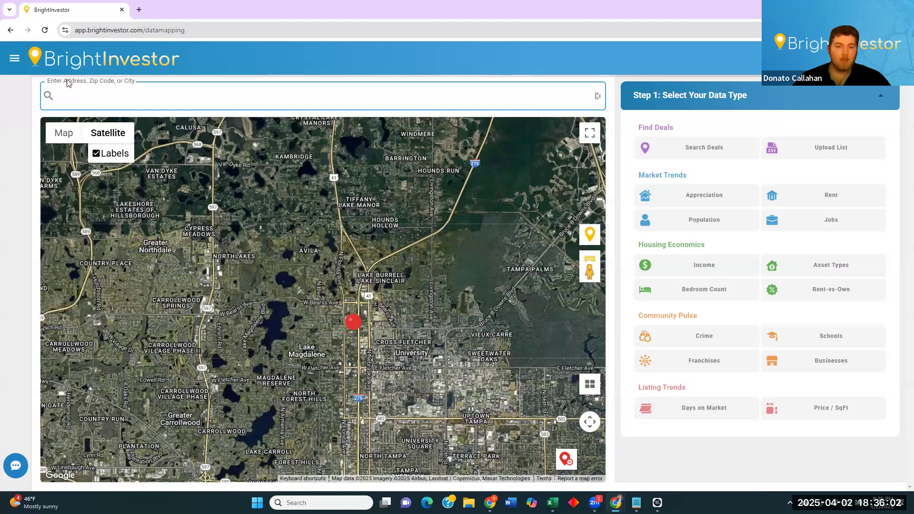
# Switch back to the Map view and recentre on the pin near Lake Magdalene.
pyautogui.click(64, 133)
pyautogui.scroll(-2, 261, 354)
pyautogui.moveTo(275, 364); pyautogui.dragTo(329, 306)
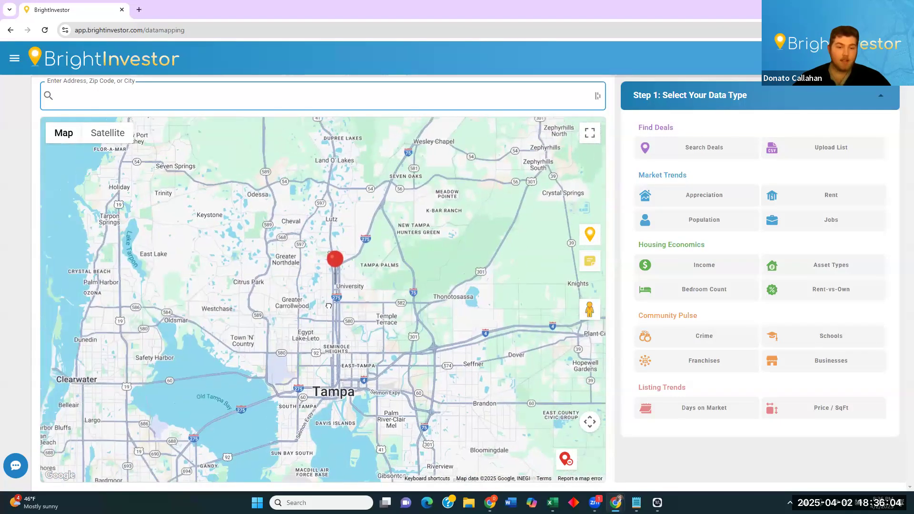
pyautogui.scroll(3, 351, 295)
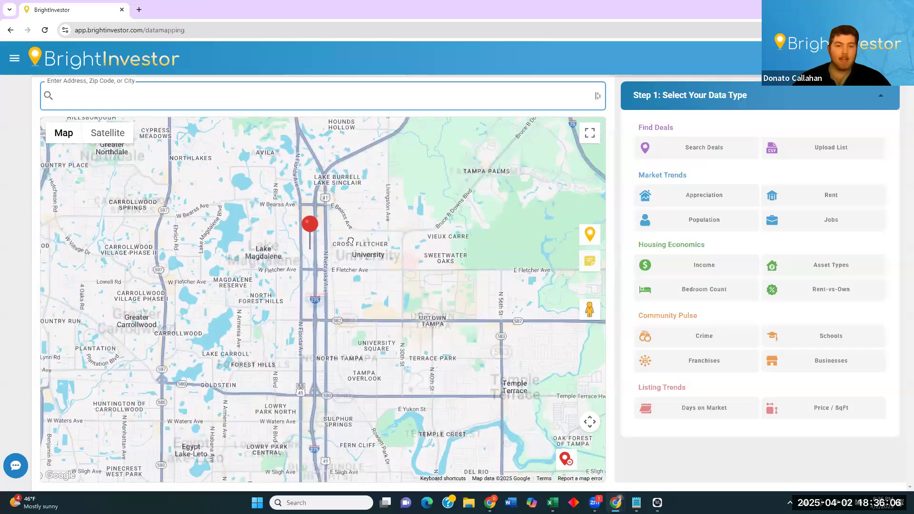
pyautogui.scroll(2, 338, 256)
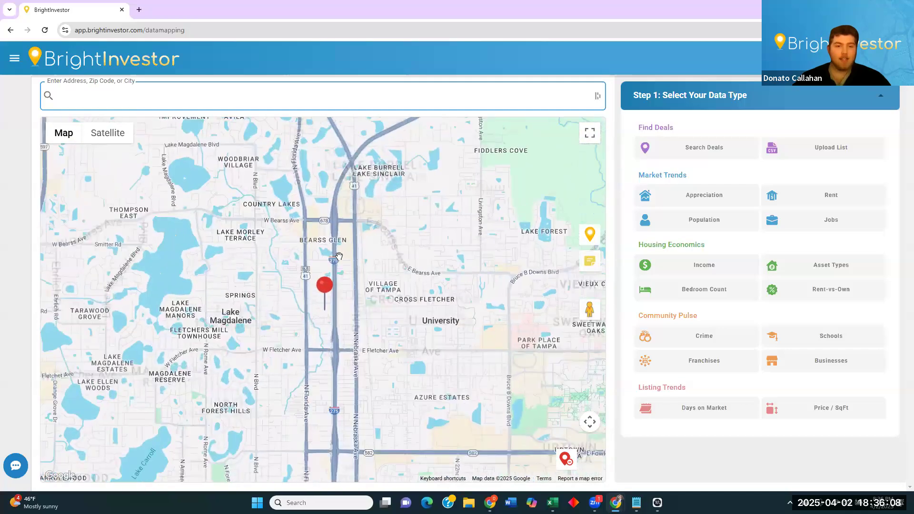
pyautogui.scroll(-1, 370, 261)
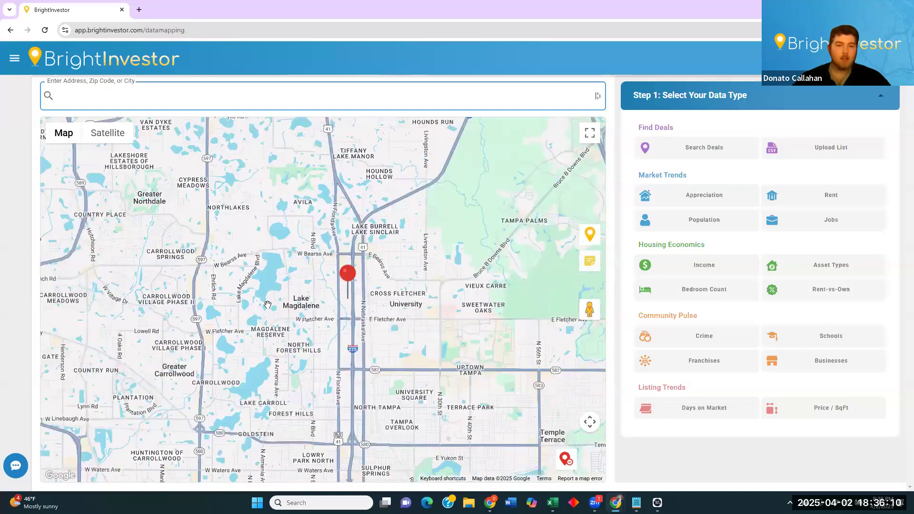
pyautogui.scroll(1, 290, 261)
pyautogui.moveTo(396, 282); pyautogui.dragTo(344, 270)
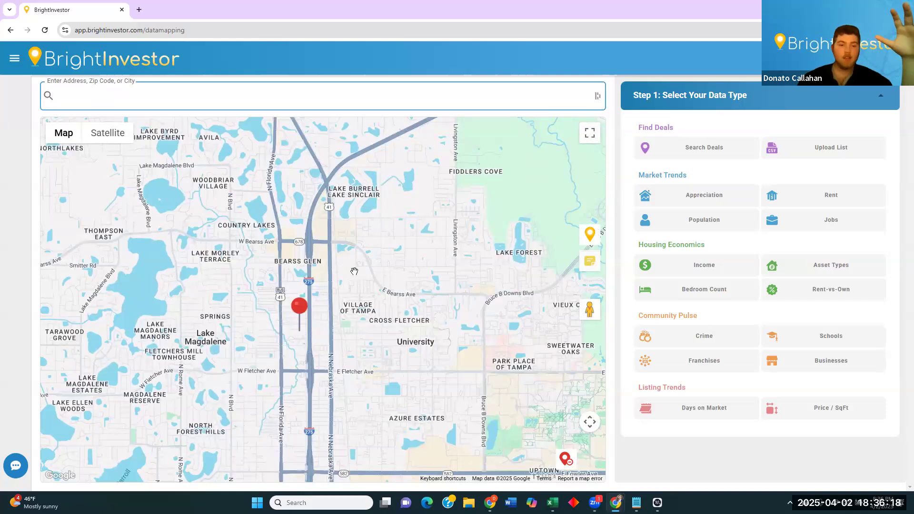
pyautogui.moveTo(354, 269); pyautogui.dragTo(431, 276)
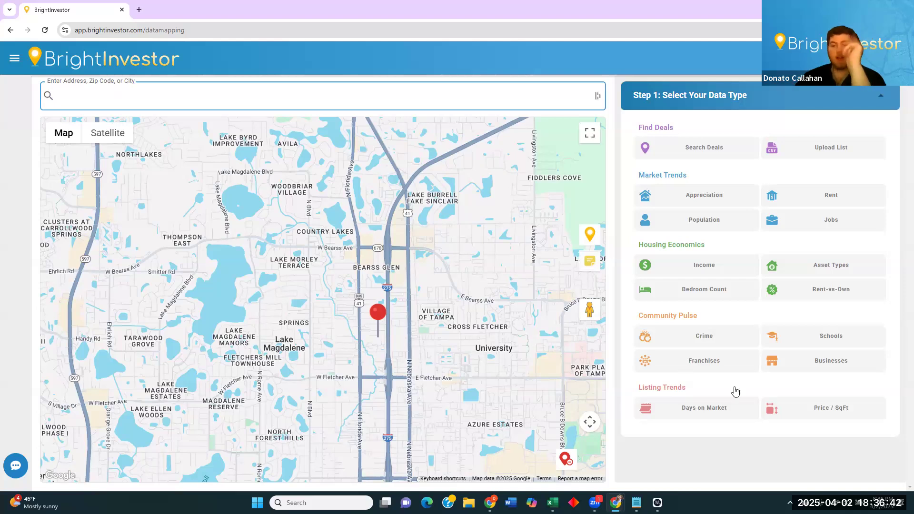
# Chart Days on Market by Zip Code: 66 days median, -10.81% (Jul '16–Feb '25).
pyautogui.click(719, 413)
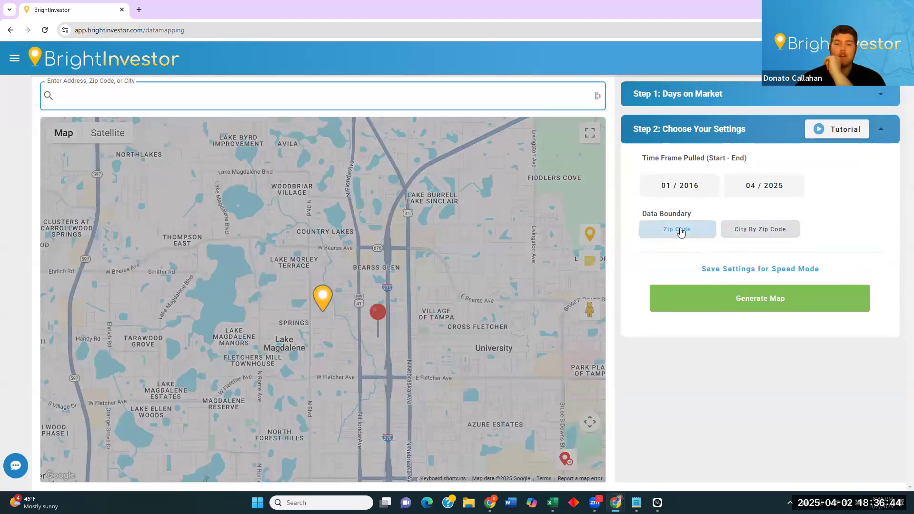
pyautogui.click(680, 233)
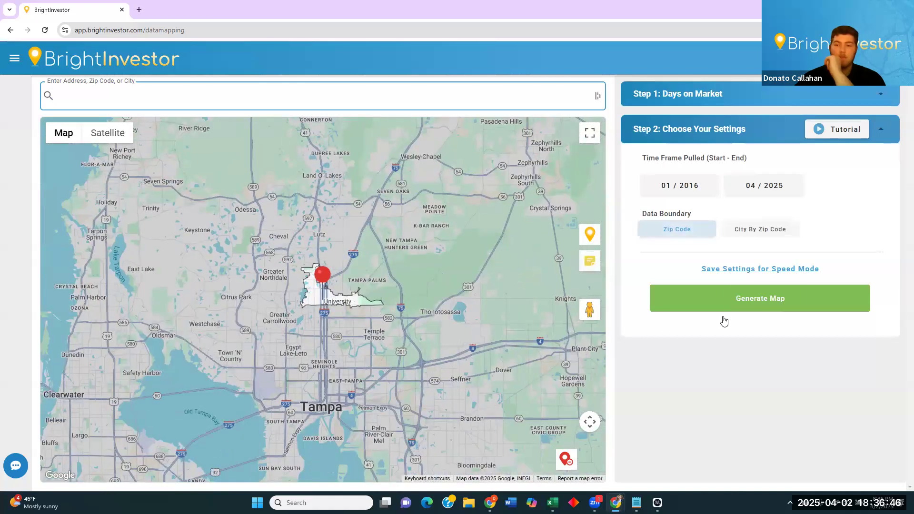
pyautogui.click(724, 305)
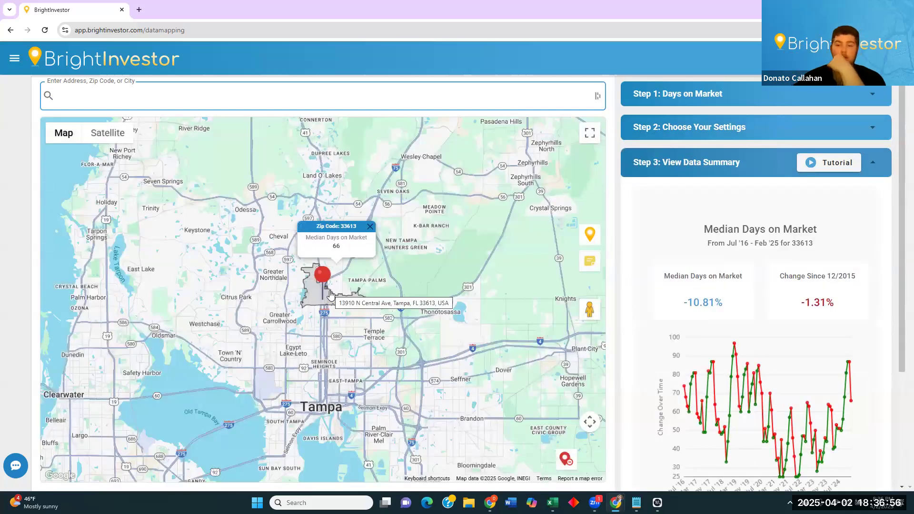
pyautogui.scroll(1, 348, 292)
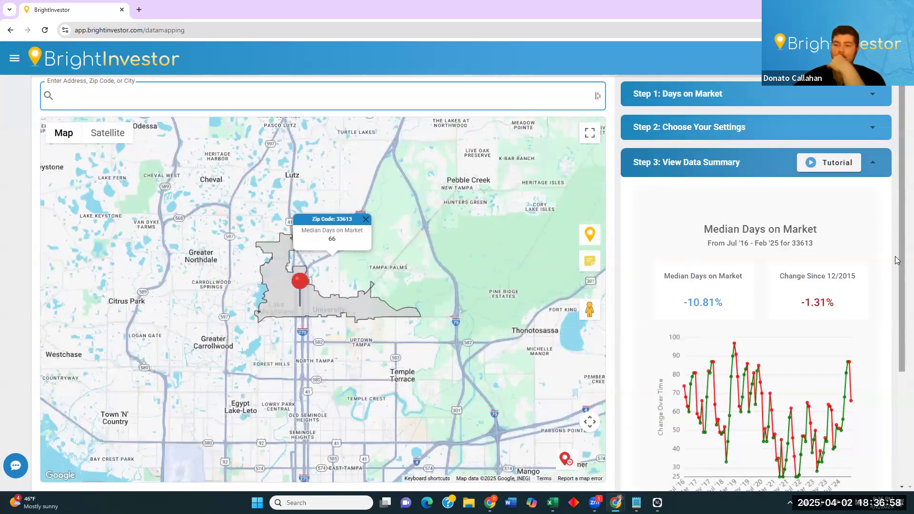
pyautogui.scroll(-3, 901, 214)
pyautogui.moveTo(735, 222)
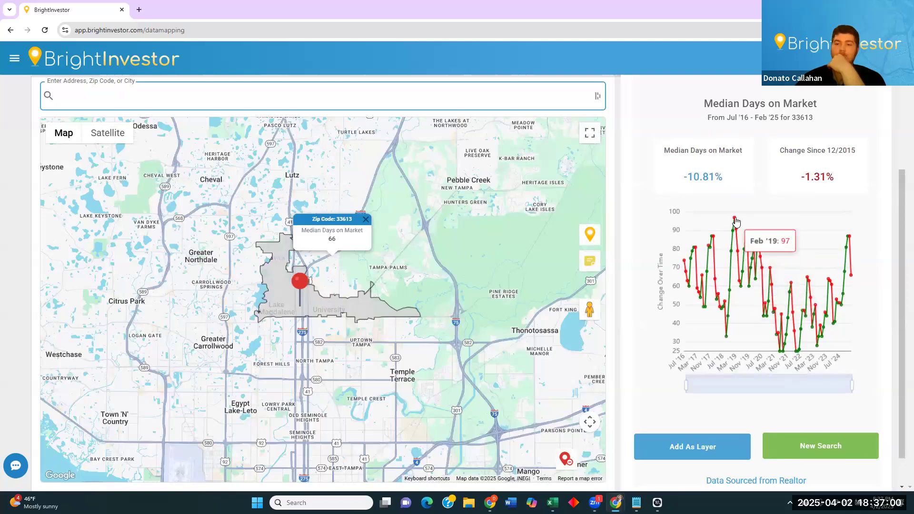
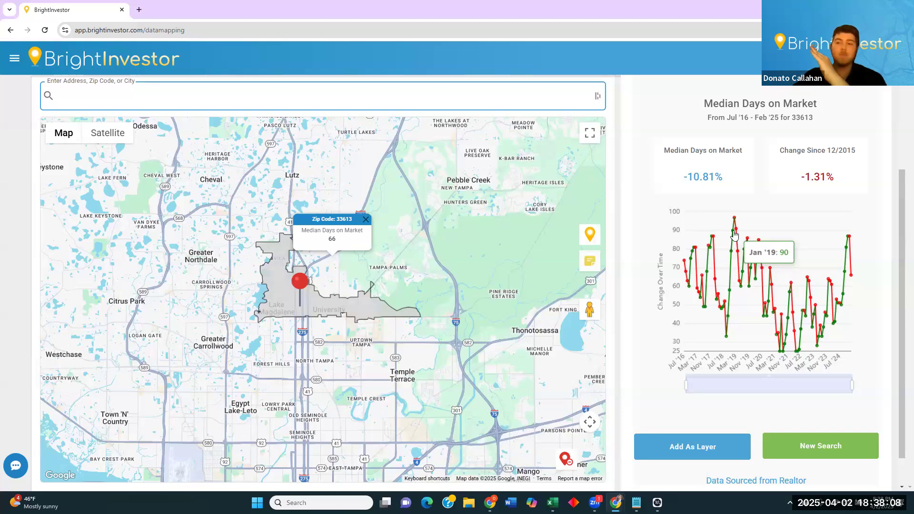
# Choose Income in Step 1 and generate the map for zip 33613.
pyautogui.scroll(3, 728, 228)
pyautogui.click(722, 128)
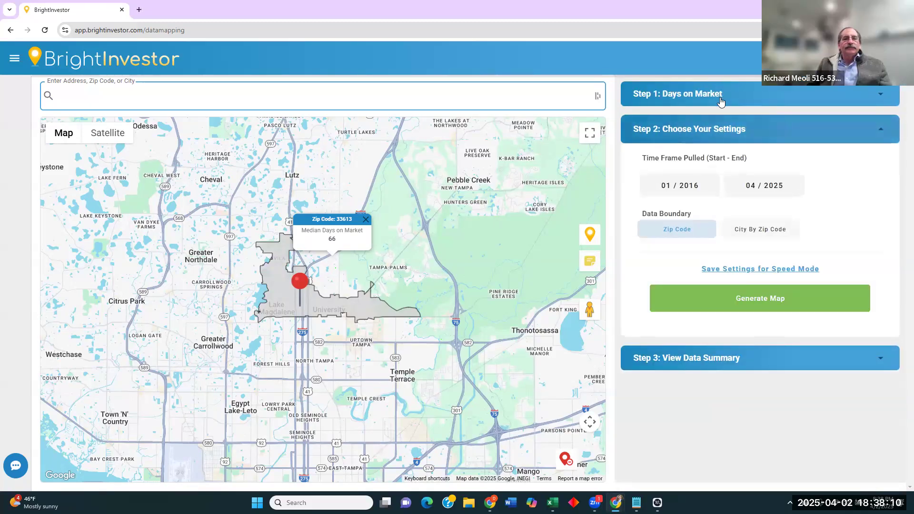
pyautogui.click(721, 98)
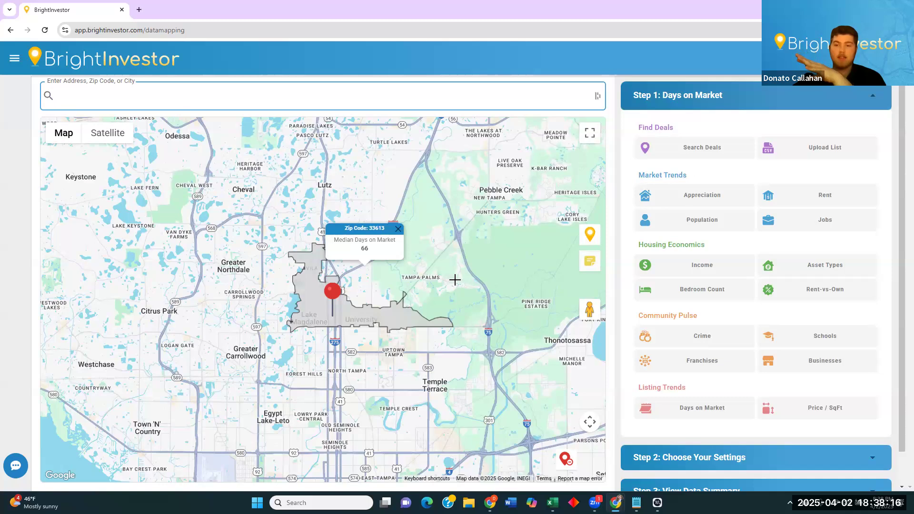
pyautogui.click(691, 269)
pyautogui.click(696, 187)
# Remove the pin to clear the Income map and return to the data-type choices.
pyautogui.click(673, 292)
pyautogui.click(777, 288)
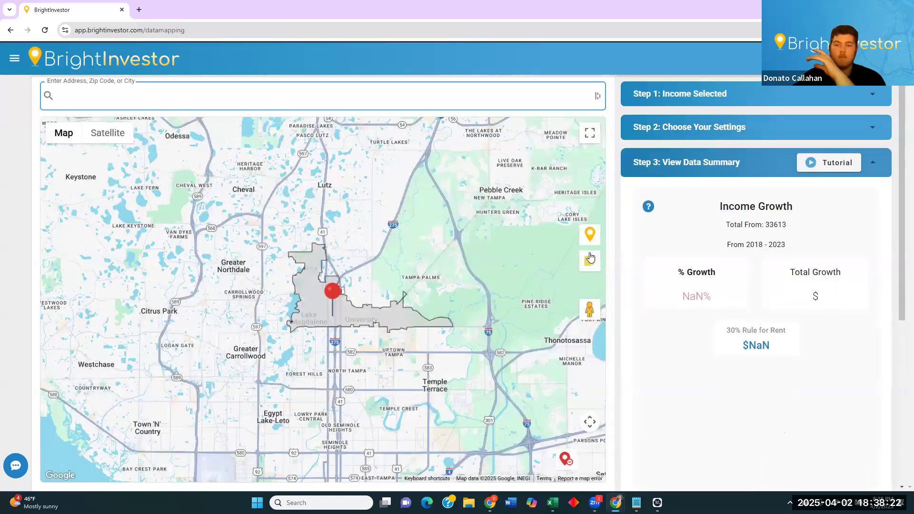
pyautogui.click(728, 128)
pyautogui.click(565, 458)
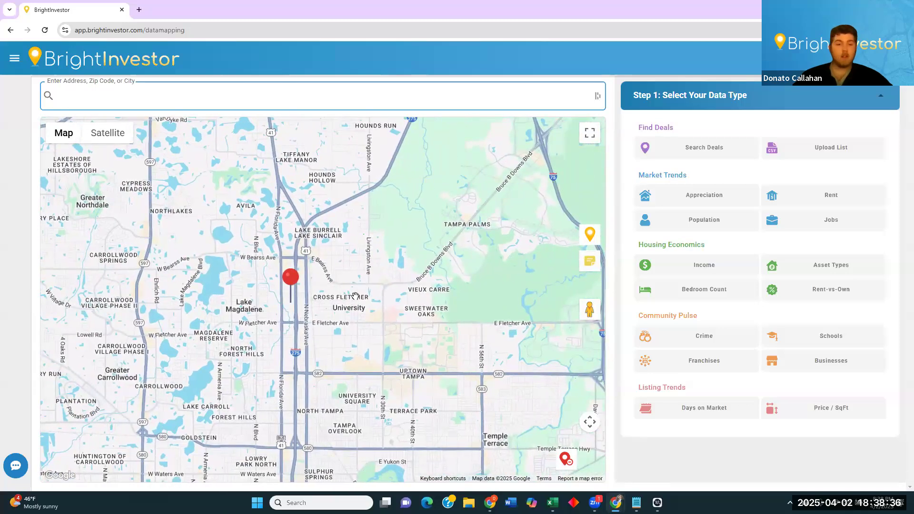
# Switch to satellite imagery and zoom in around the pin and Lake Magdalene.
pyautogui.scroll(-2, 327, 312)
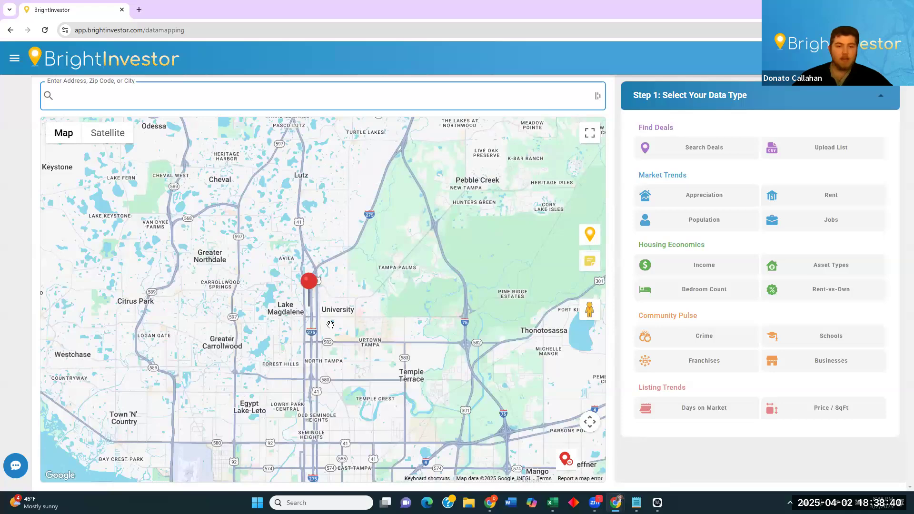
pyautogui.click(107, 132)
pyautogui.scroll(5, 288, 312)
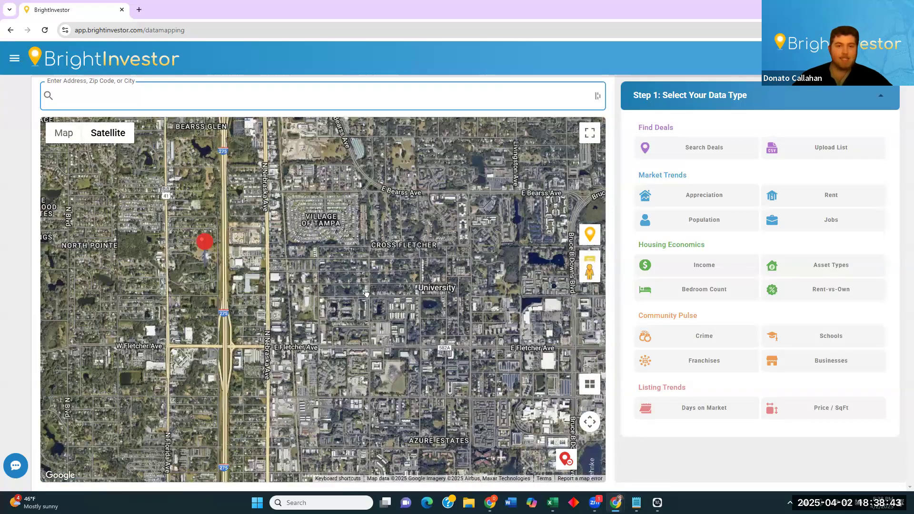
pyautogui.moveTo(392, 234); pyautogui.dragTo(445, 309)
pyautogui.moveTo(66, 365); pyautogui.dragTo(222, 310)
pyautogui.moveTo(248, 359); pyautogui.dragTo(276, 249)
pyautogui.moveTo(224, 303); pyautogui.dragTo(119, 357)
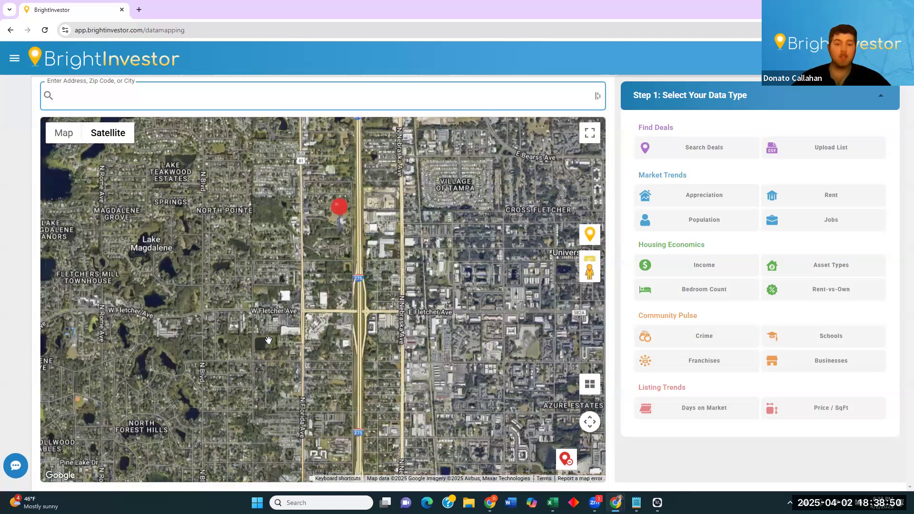
# Frame the satellite view so the pin, University area and Lake Magdalene are visible.
pyautogui.moveTo(411, 238); pyautogui.dragTo(378, 316)
pyautogui.scroll(1, 378, 316)
pyautogui.scroll(-1, 354, 330)
pyautogui.moveTo(379, 283); pyautogui.dragTo(410, 289)
pyautogui.scroll(-1, 367, 321)
pyautogui.moveTo(363, 343); pyautogui.dragTo(364, 326)
pyautogui.moveTo(526, 206); pyautogui.dragTo(386, 258)
pyautogui.moveTo(261, 392); pyautogui.dragTo(260, 204)
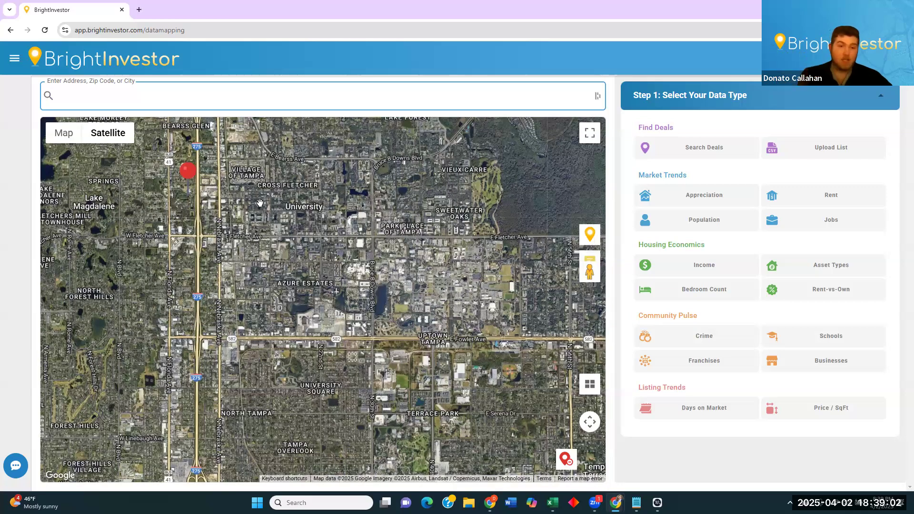
pyautogui.moveTo(310, 356); pyautogui.dragTo(393, 259)
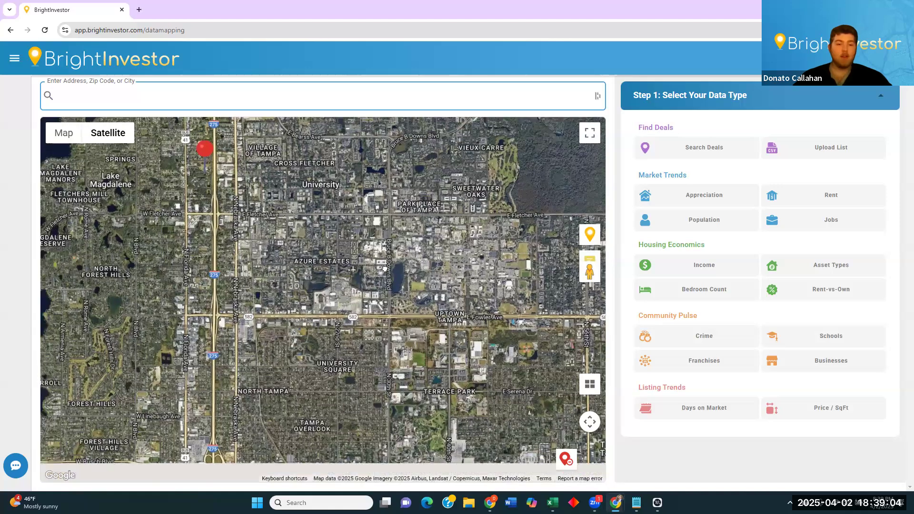
pyautogui.moveTo(428, 312); pyautogui.dragTo(447, 434)
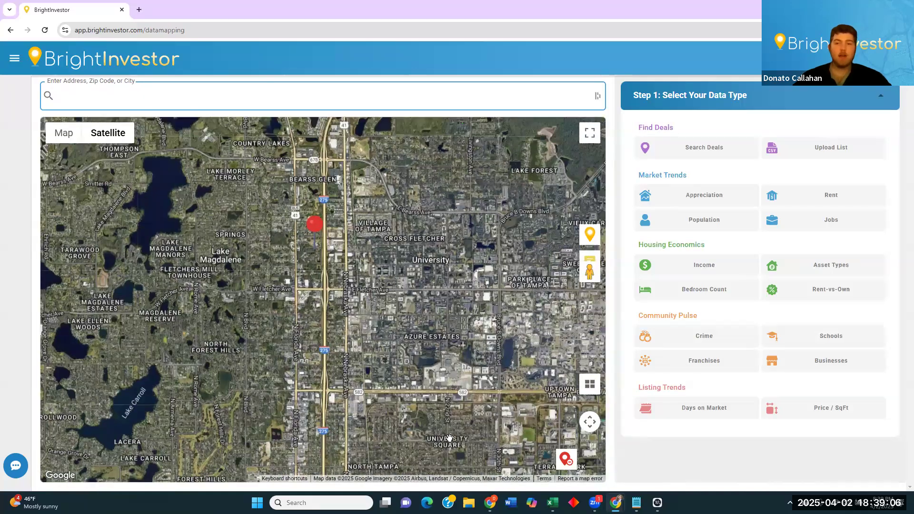
# Map Appreciation for 33613 in road view: -46.98% growth, $374,875 to $198,750.
pyautogui.click(732, 194)
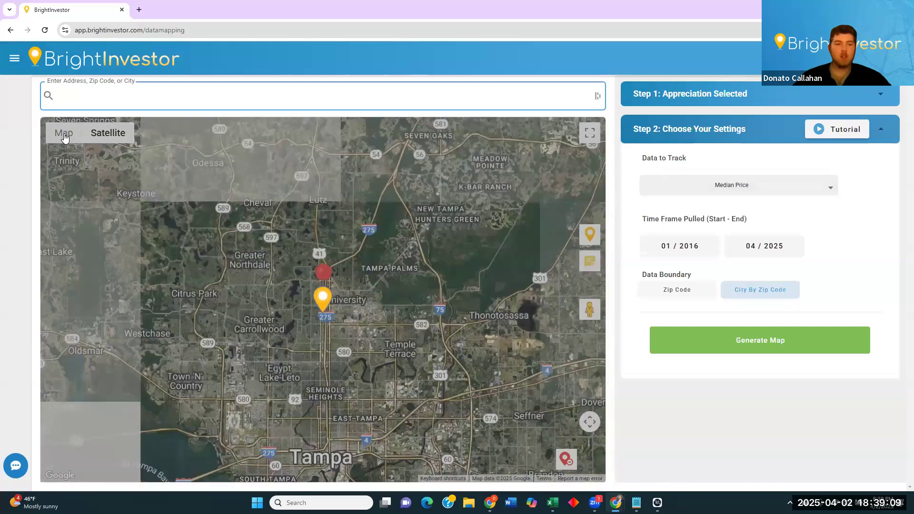
pyautogui.click(64, 134)
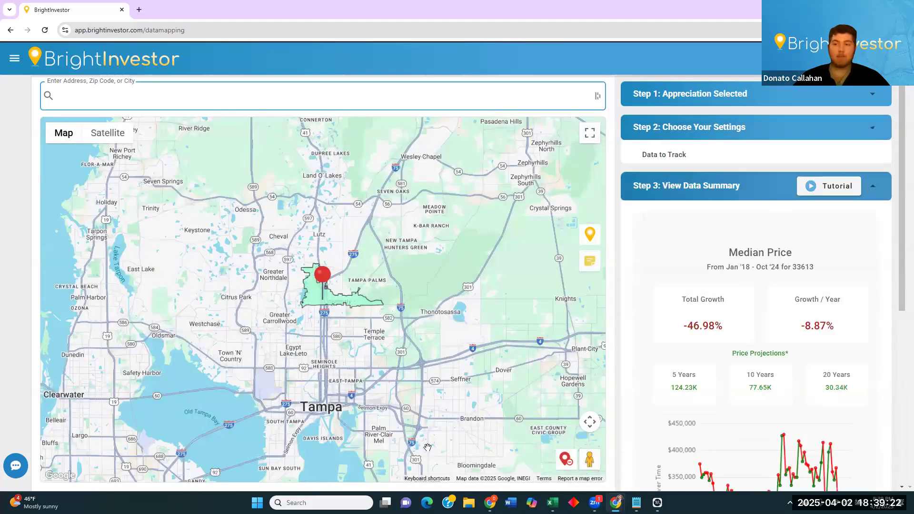
pyautogui.scroll(-4, 883, 254)
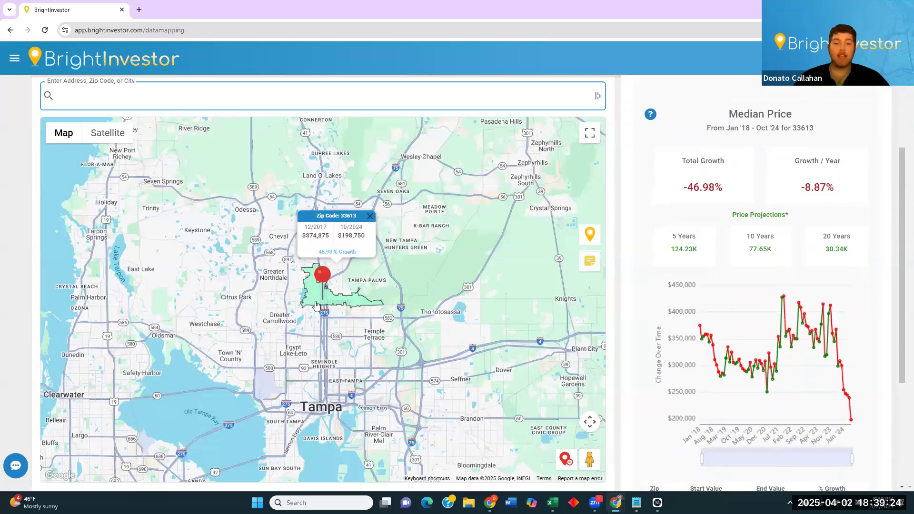
pyautogui.scroll(1, 314, 295)
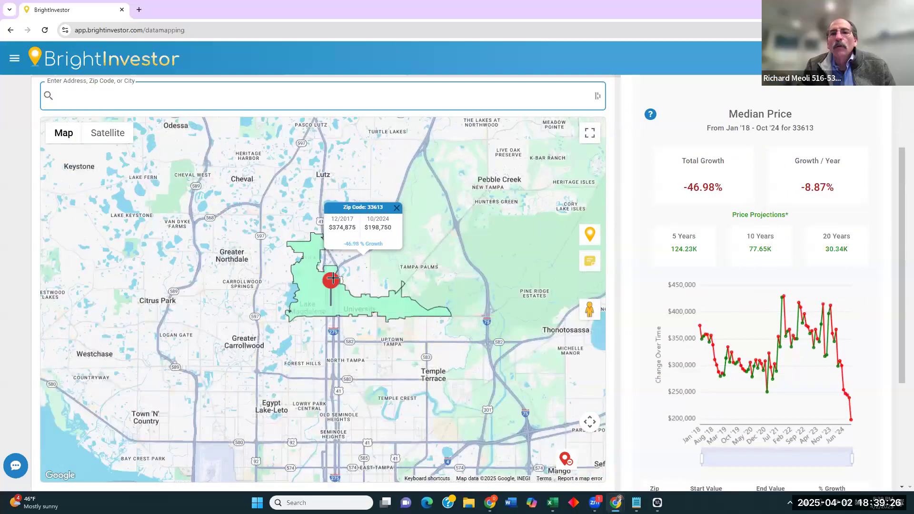
pyautogui.scroll(-1, 878, 286)
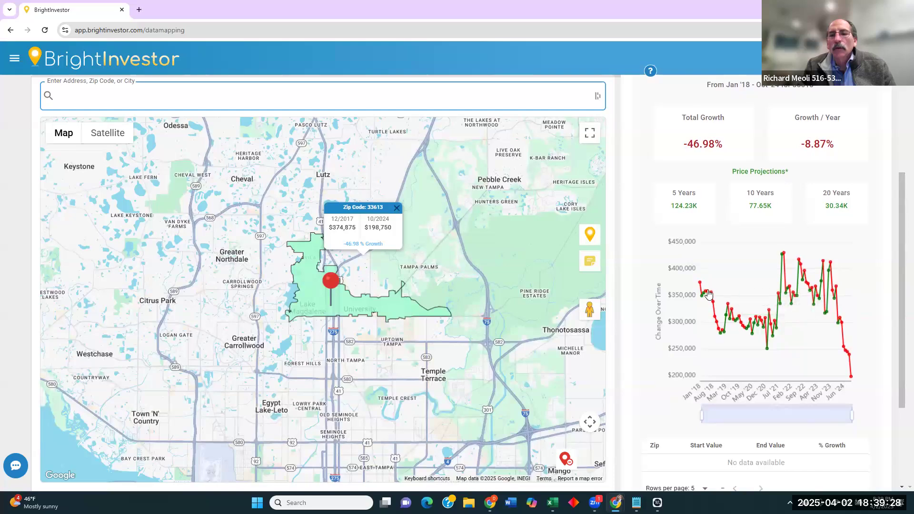
pyautogui.moveTo(699, 287)
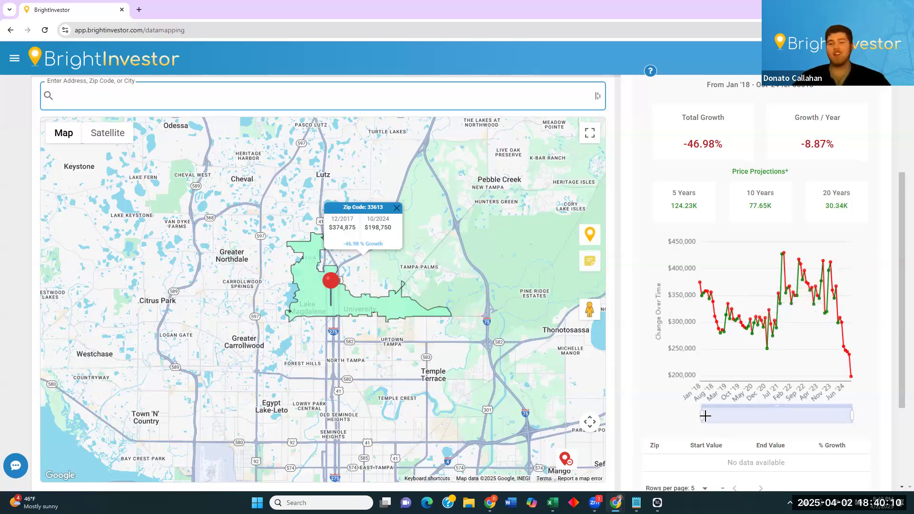
# Set the Median Price chart range to the full Jan '18–Oct '24 span.
pyautogui.moveTo(725, 411); pyautogui.dragTo(820, 399)
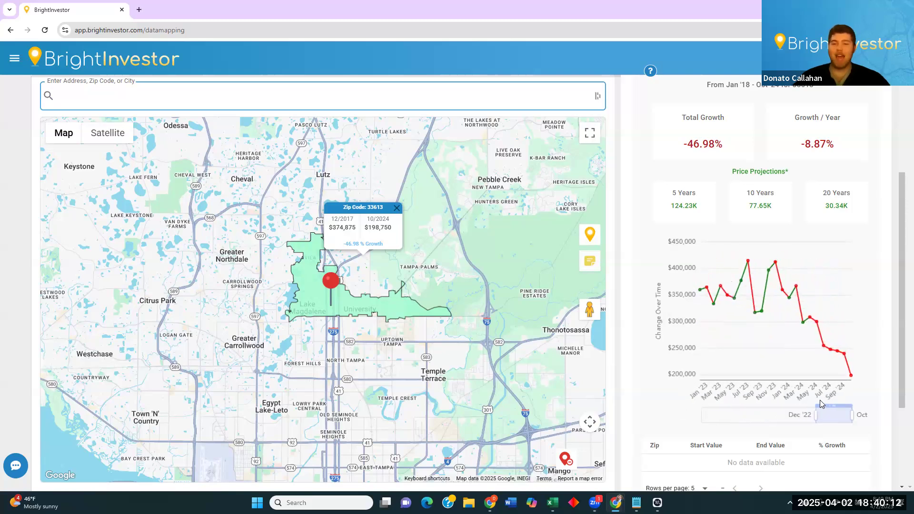
pyautogui.moveTo(759, 266)
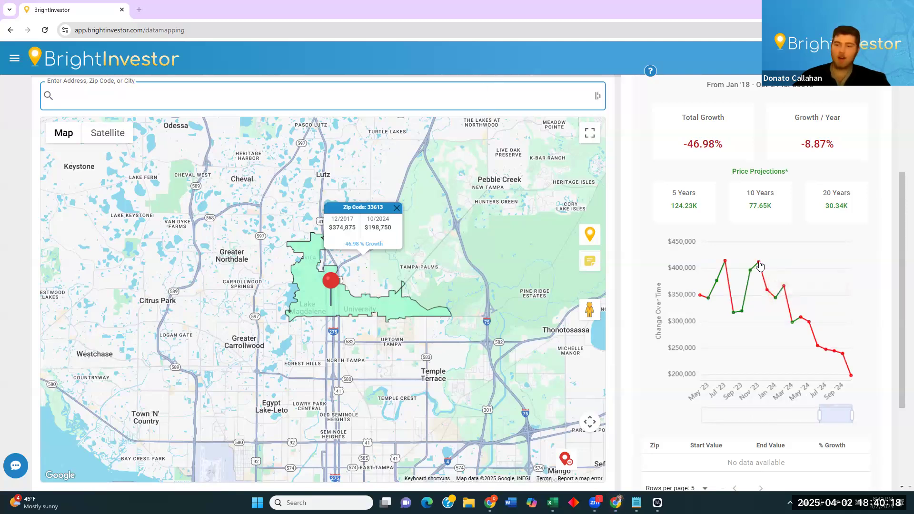
pyautogui.moveTo(788, 291)
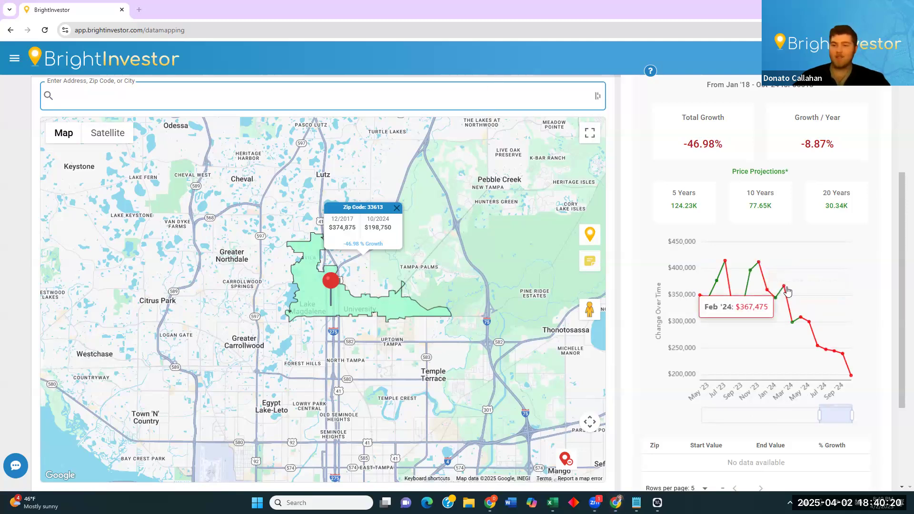
pyautogui.moveTo(804, 323)
pyautogui.moveTo(833, 355)
pyautogui.moveTo(851, 379)
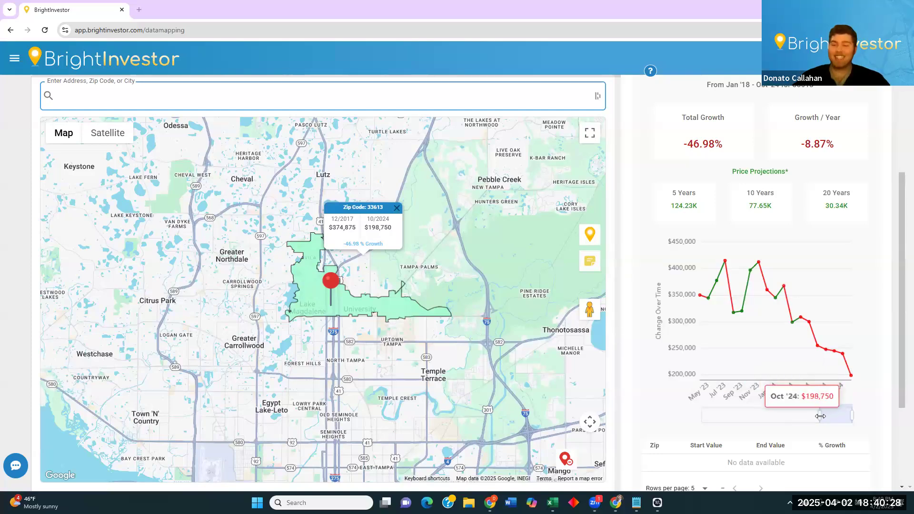
pyautogui.click(778, 416)
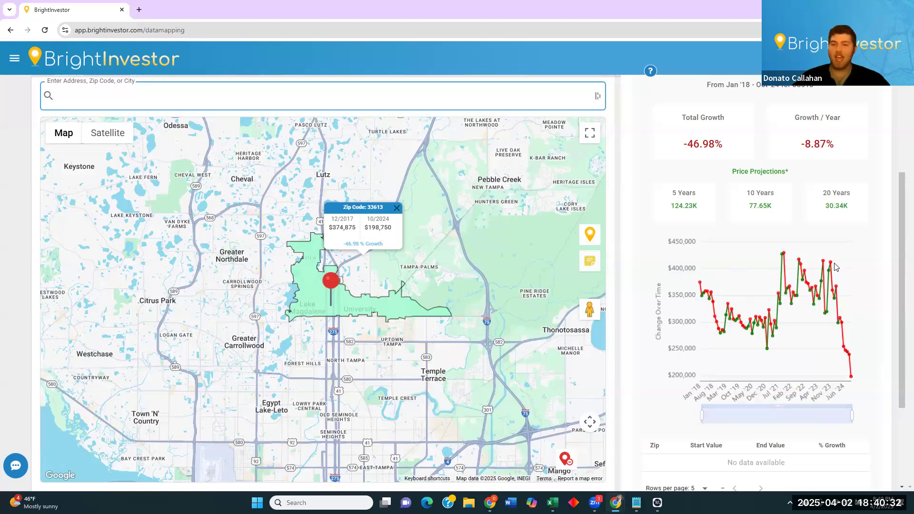
pyautogui.moveTo(684, 146); pyautogui.dragTo(702, 146)
pyautogui.click(703, 146)
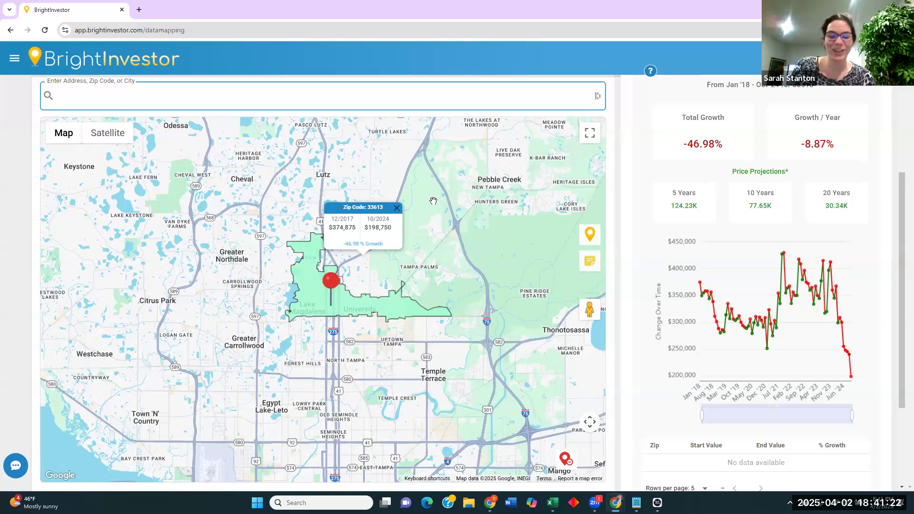
pyautogui.scroll(1, 634, 265)
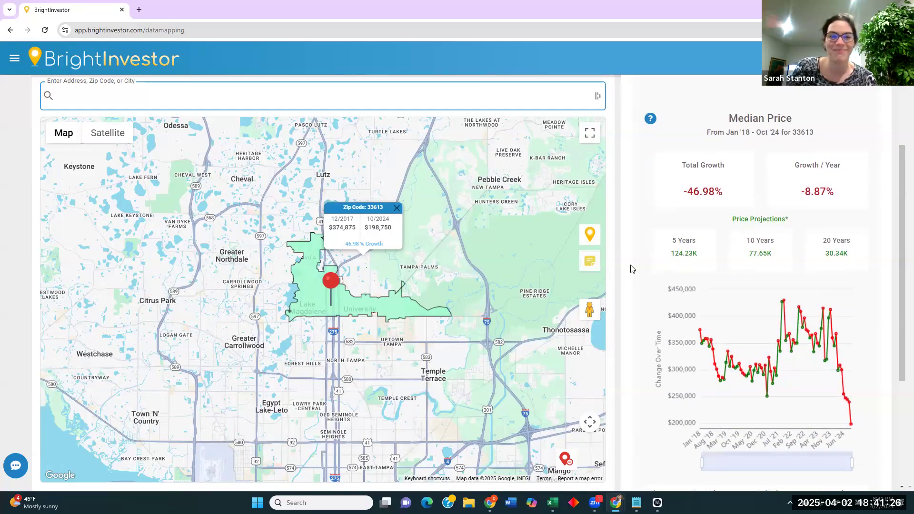
pyautogui.scroll(-3, 659, 307)
pyautogui.scroll(3, 652, 307)
pyautogui.scroll(-1, 652, 310)
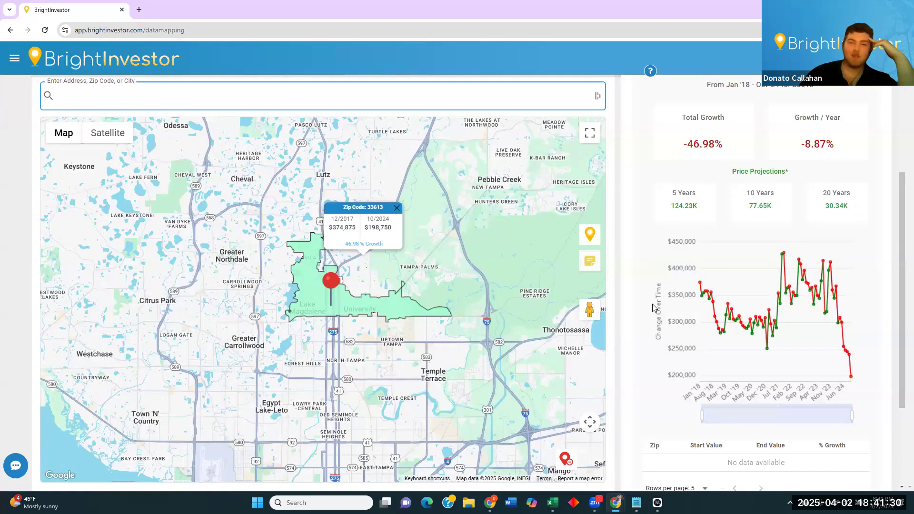
pyautogui.scroll(2, 652, 356)
pyautogui.scroll(-1, 650, 356)
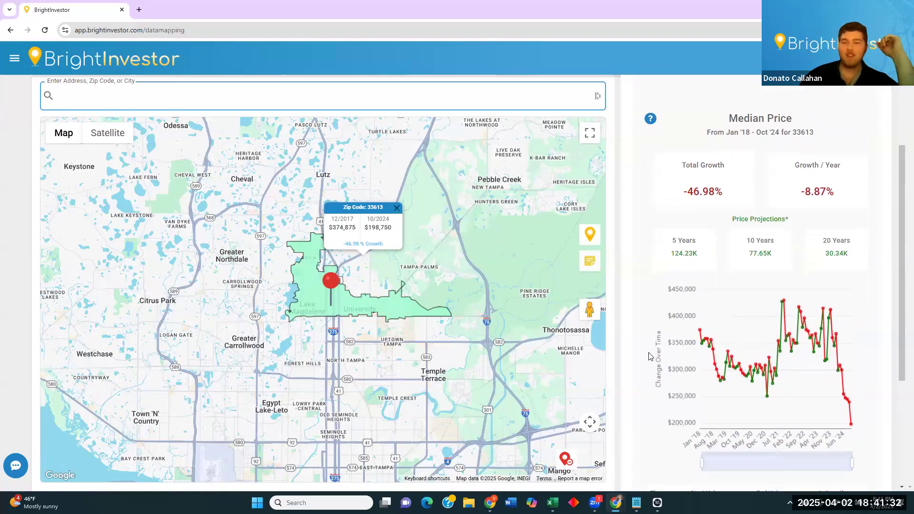
pyautogui.scroll(3, 690, 164)
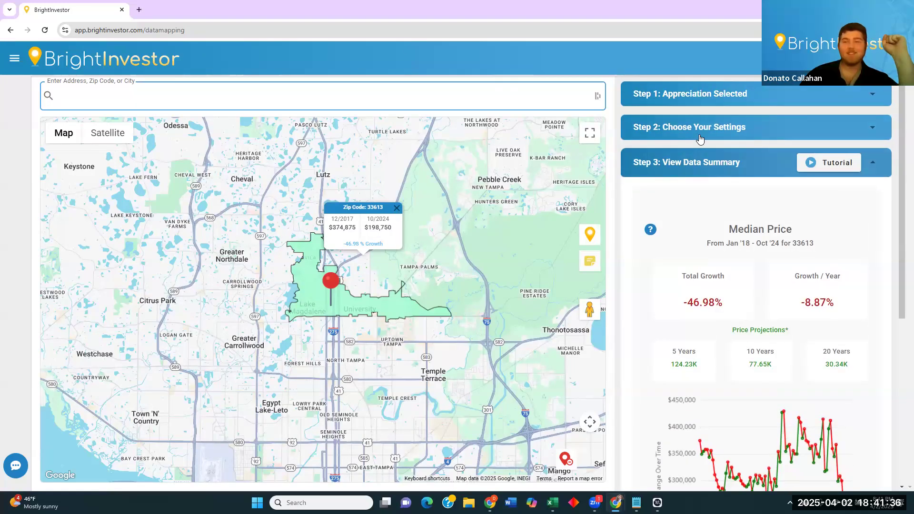
# Bring back the Step 1 data types and zoom the page out around zip 33613.
pyautogui.click(699, 138)
pyautogui.click(689, 95)
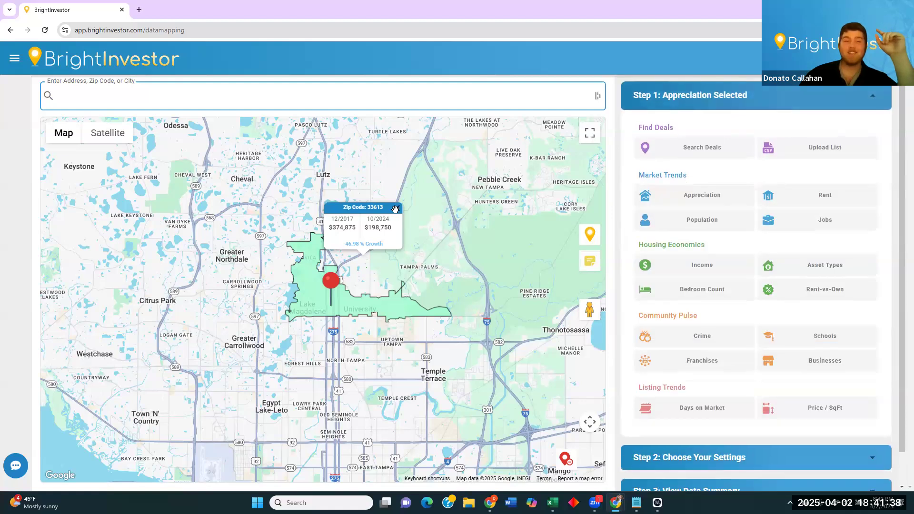
pyautogui.scroll(2, 362, 242)
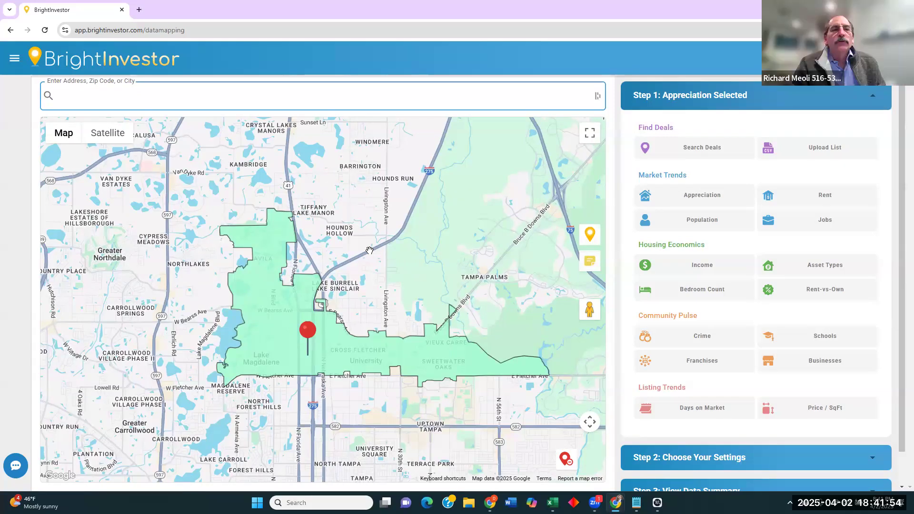
pyautogui.moveTo(408, 253); pyautogui.dragTo(383, 256)
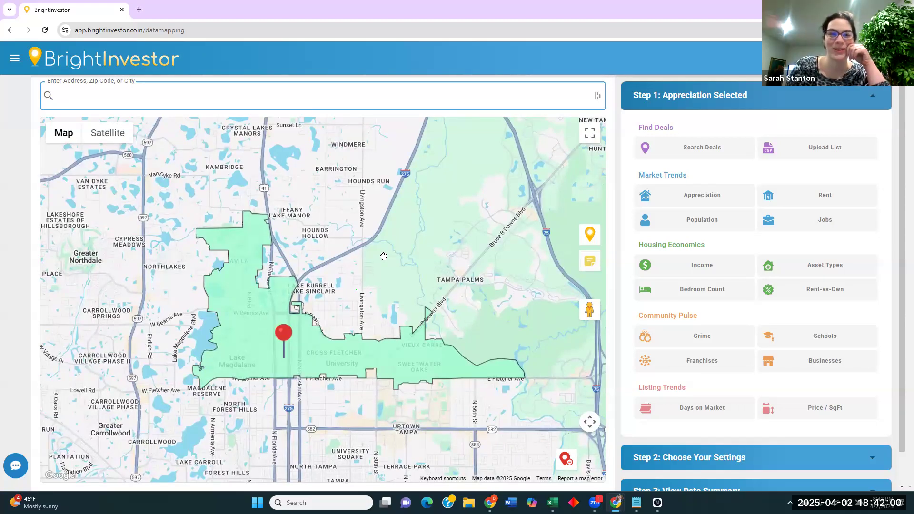
pyautogui.moveTo(356, 295); pyautogui.dragTo(358, 285)
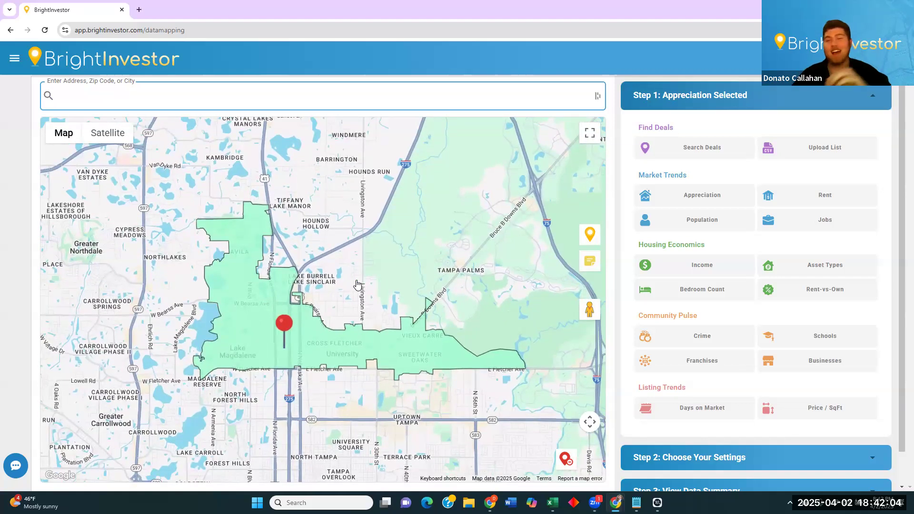
pyautogui.hotkey('ctrl', '-')
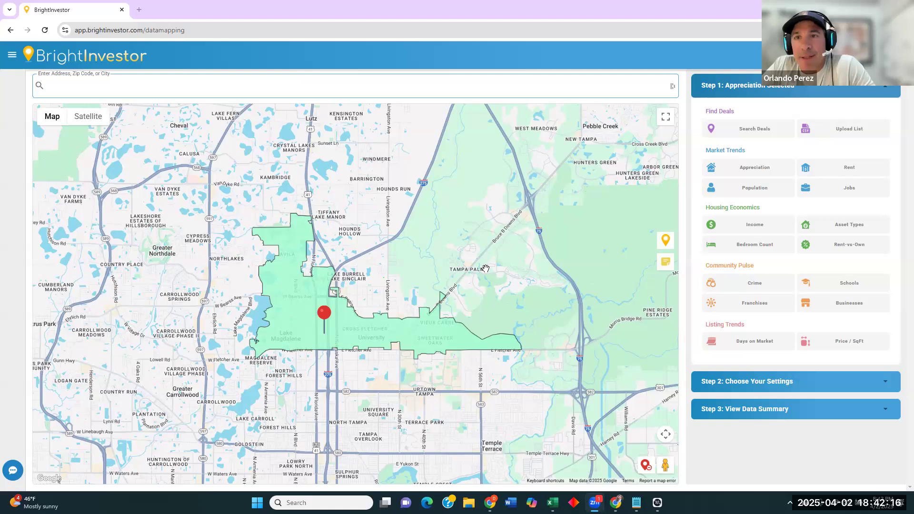
# View the 33613 price summary, then clear the zip selection from the map.
pyautogui.click(407, 336)
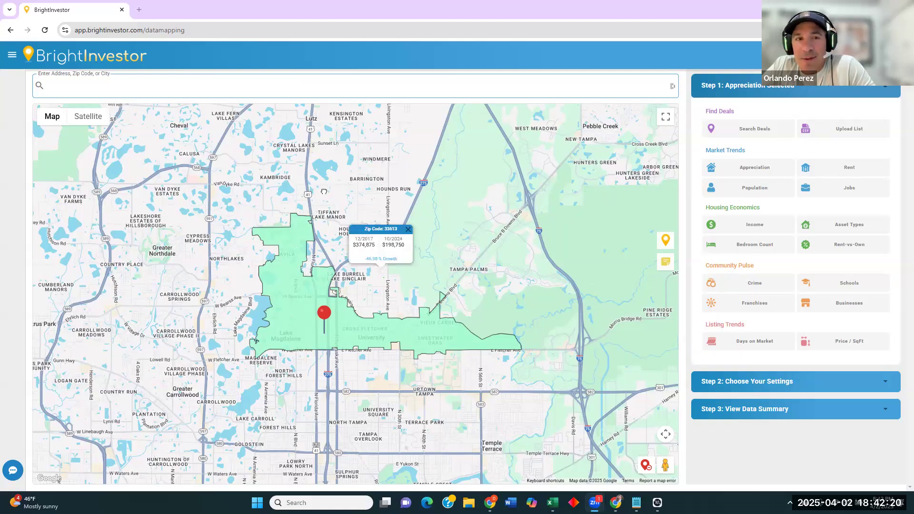
pyautogui.moveTo(323, 191); pyautogui.dragTo(325, 216)
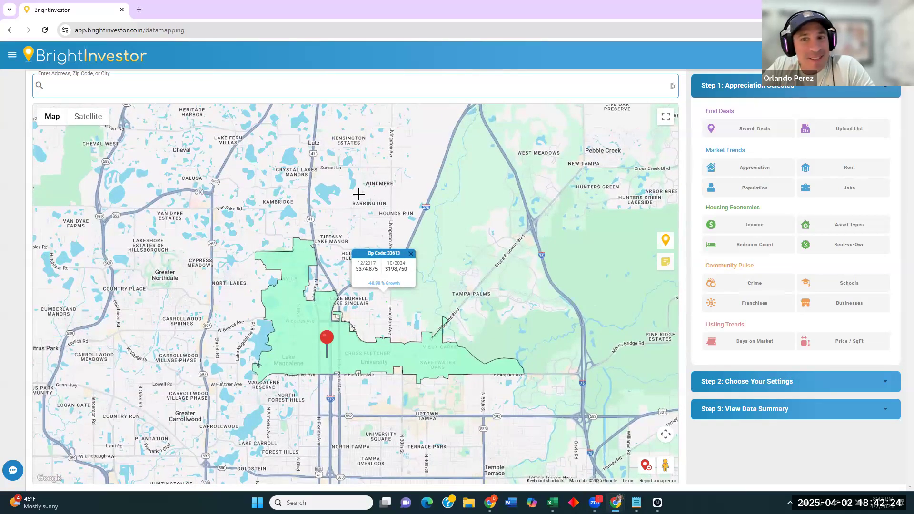
pyautogui.click(646, 465)
pyautogui.scroll(-2, 339, 345)
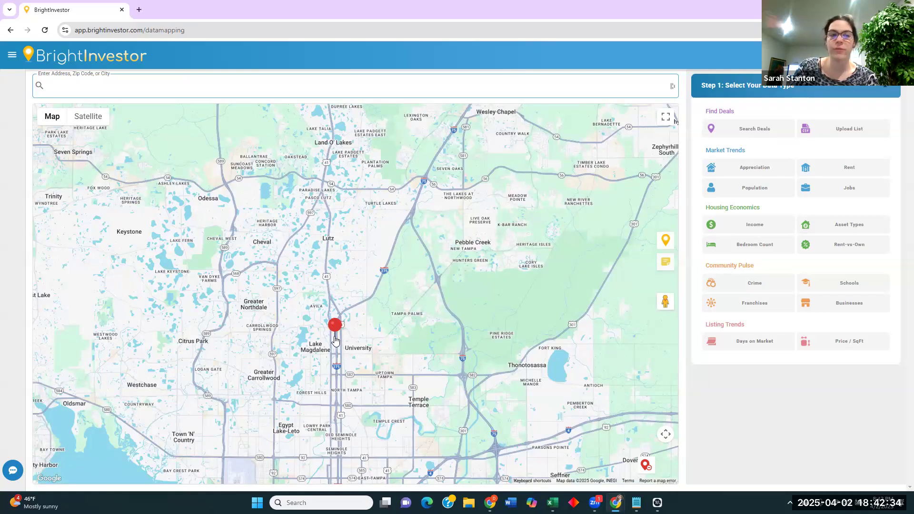
# Centre the red pin near Lake Magdalene and zoom in to street level.
pyautogui.scroll(2, 336, 363)
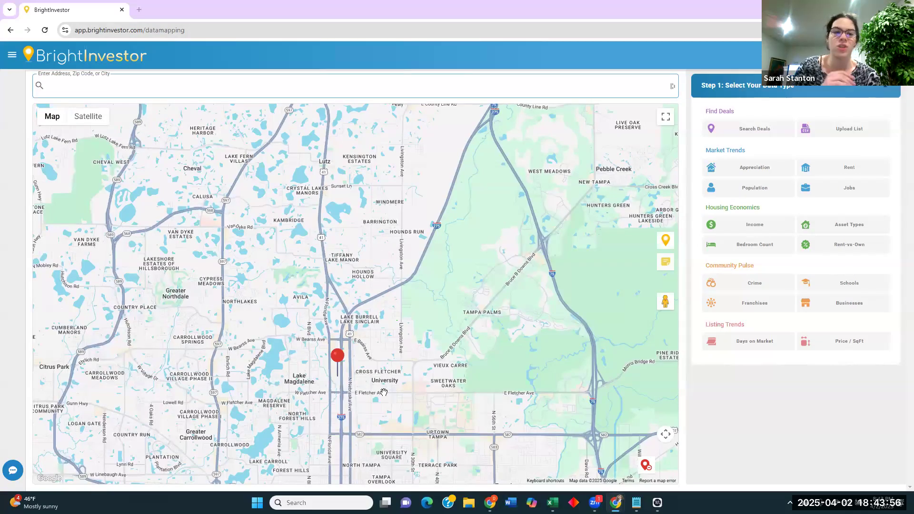
pyautogui.moveTo(356, 295); pyautogui.dragTo(394, 296)
pyautogui.scroll(2, 414, 306)
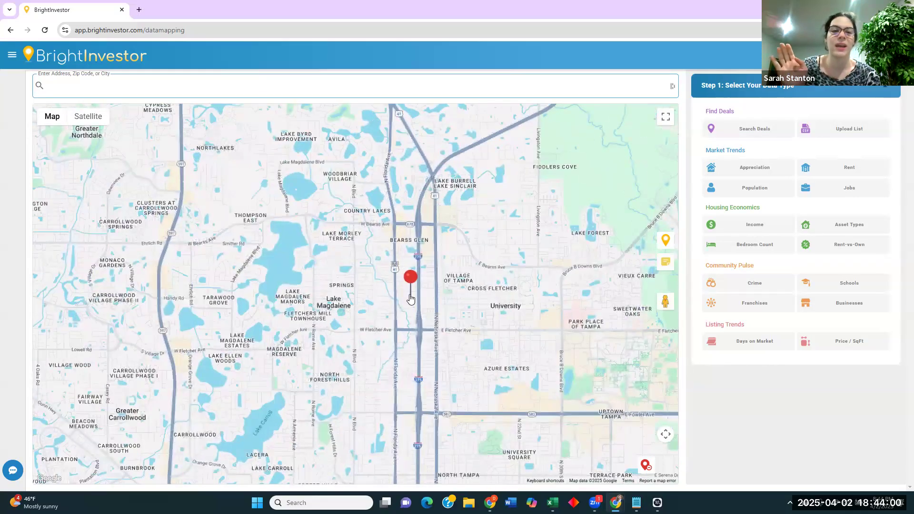
pyautogui.scroll(2, 411, 303)
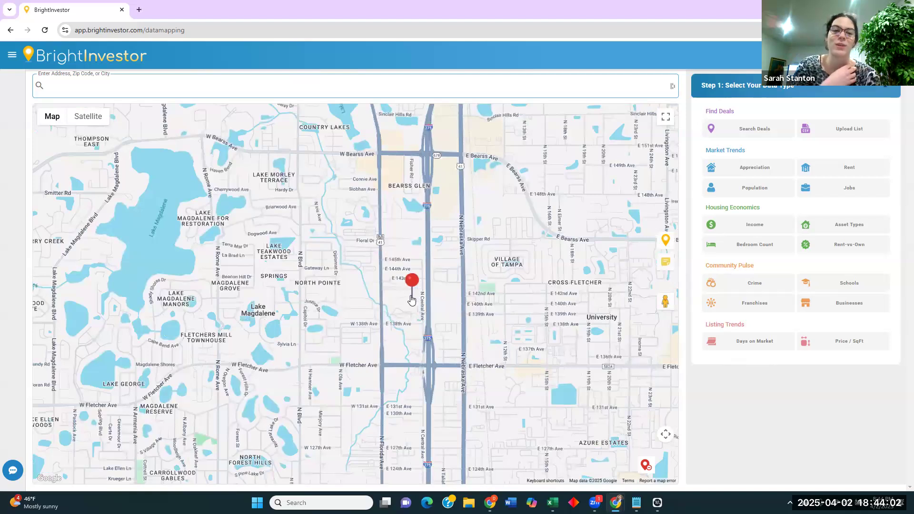
pyautogui.moveTo(413, 298)
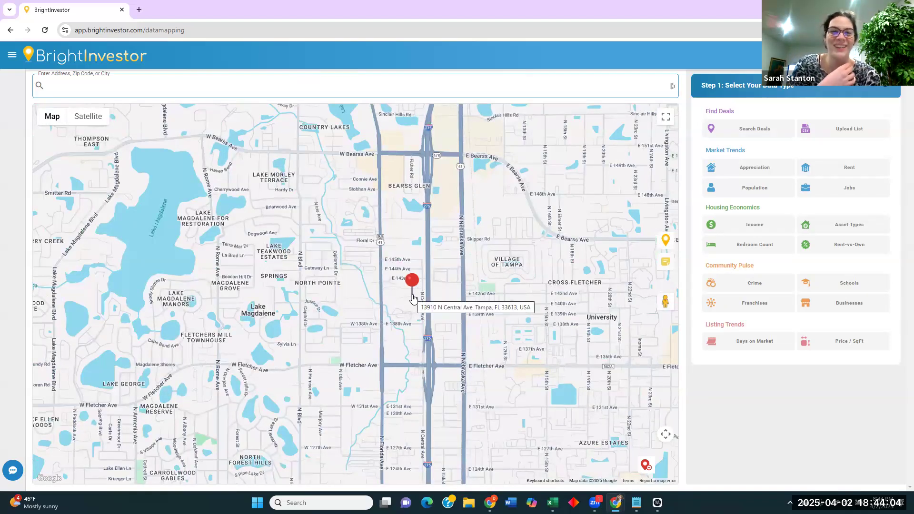